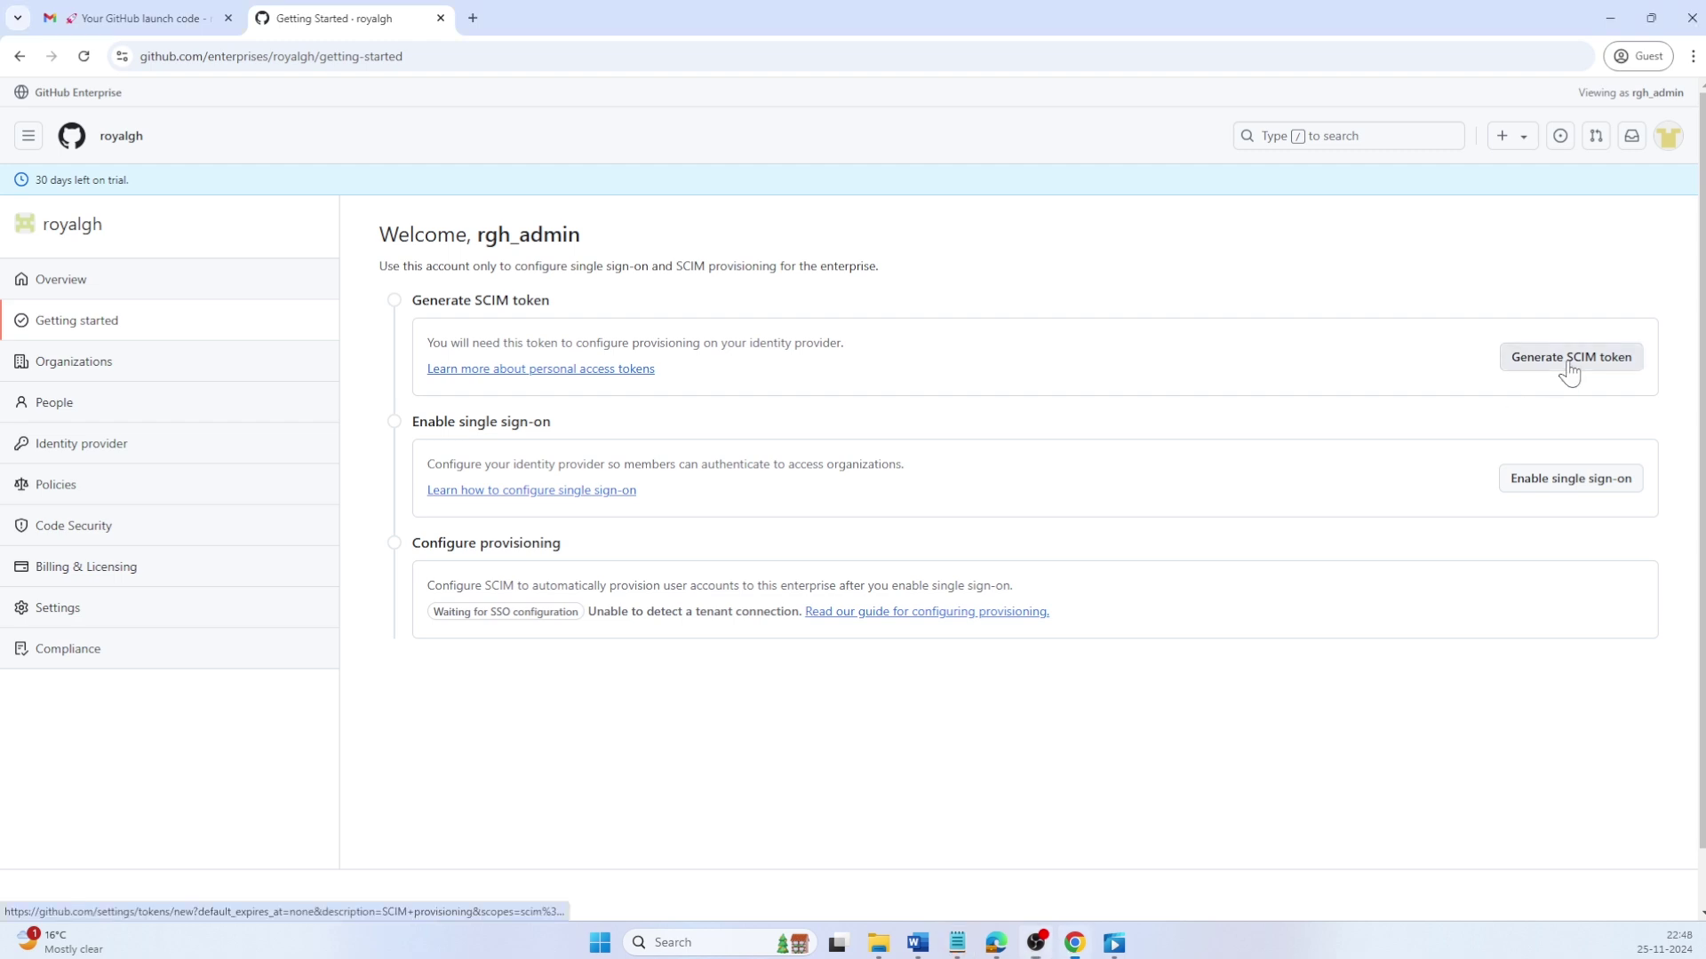
Step: Fill in a SCIM token noted 'SCIM provisioning' with no expiration and only the scim:enterprise scope
{"action": "left_click", "coordinate": [1569, 370]}
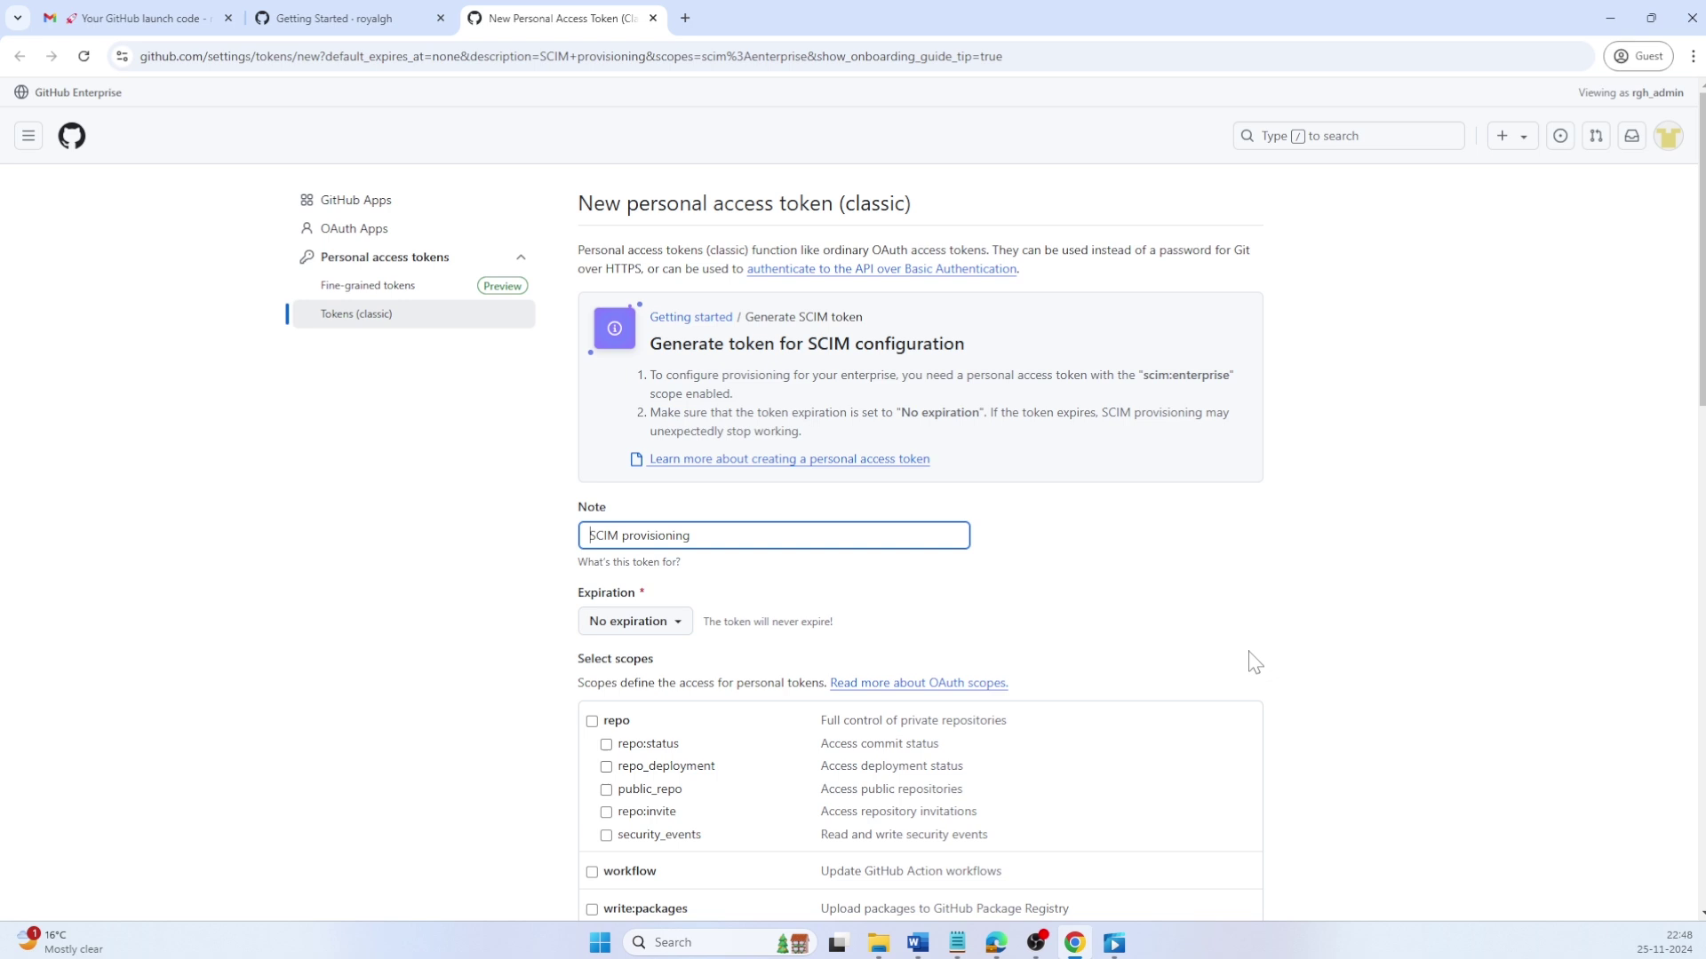
{"action": "scroll", "coordinate": [1252, 662], "scroll_direction": "down", "scroll_amount": 2}
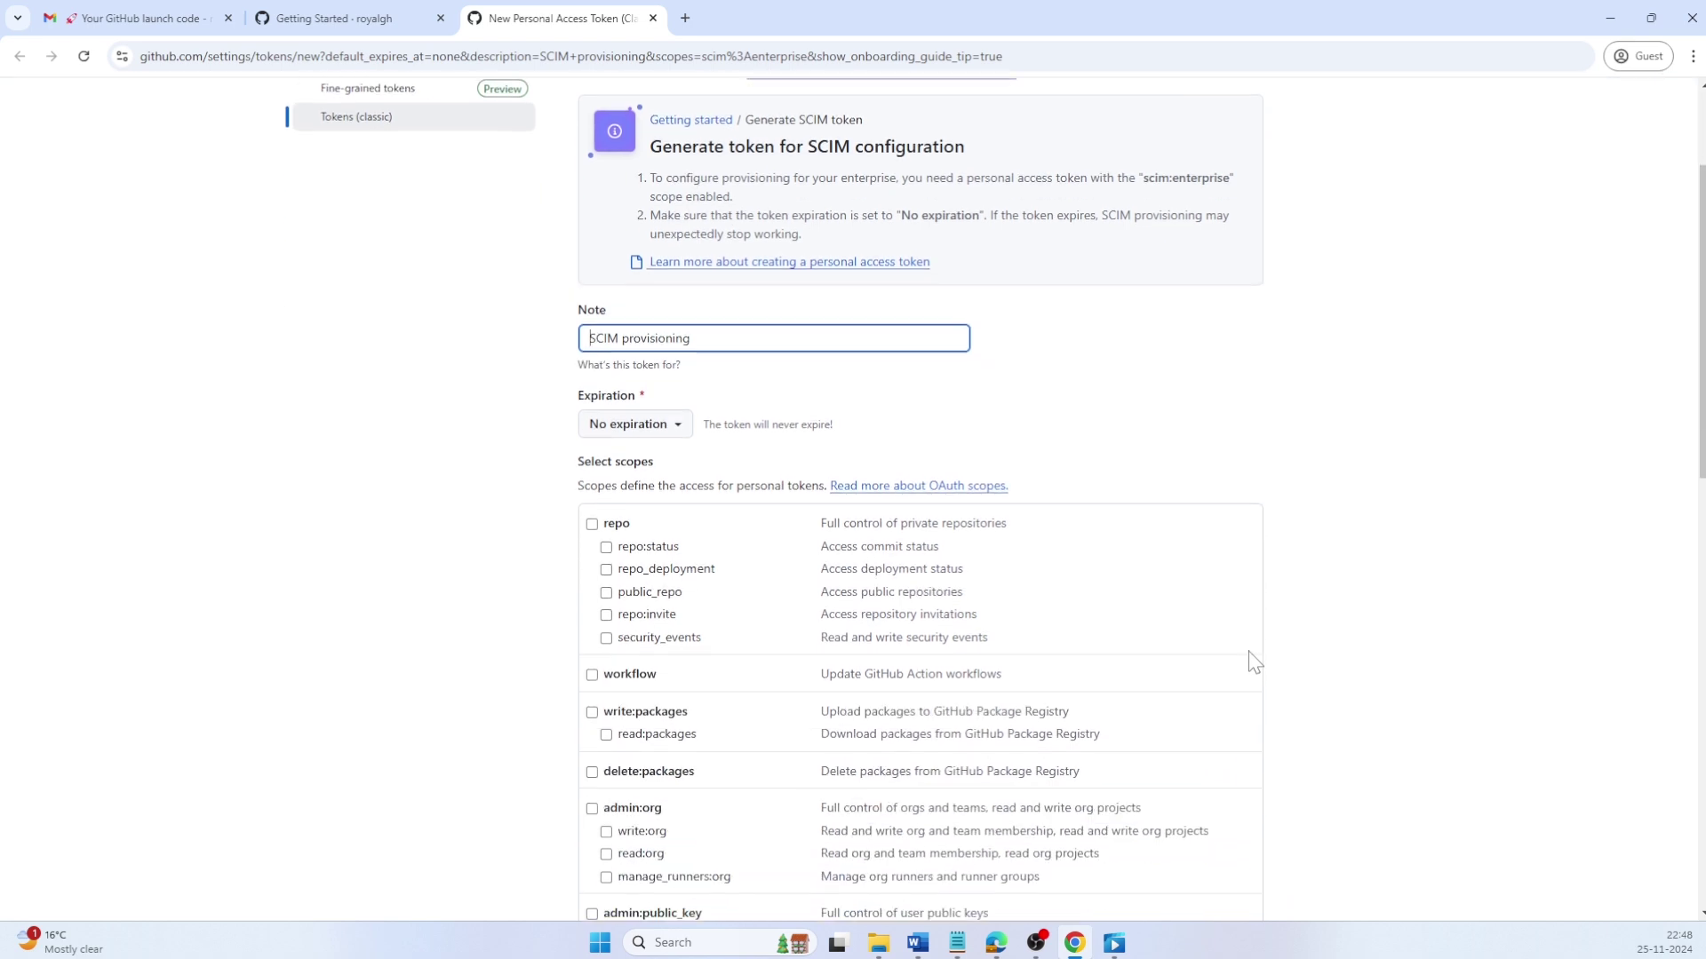
{"action": "scroll", "coordinate": [1253, 662], "scroll_direction": "down", "scroll_amount": 2}
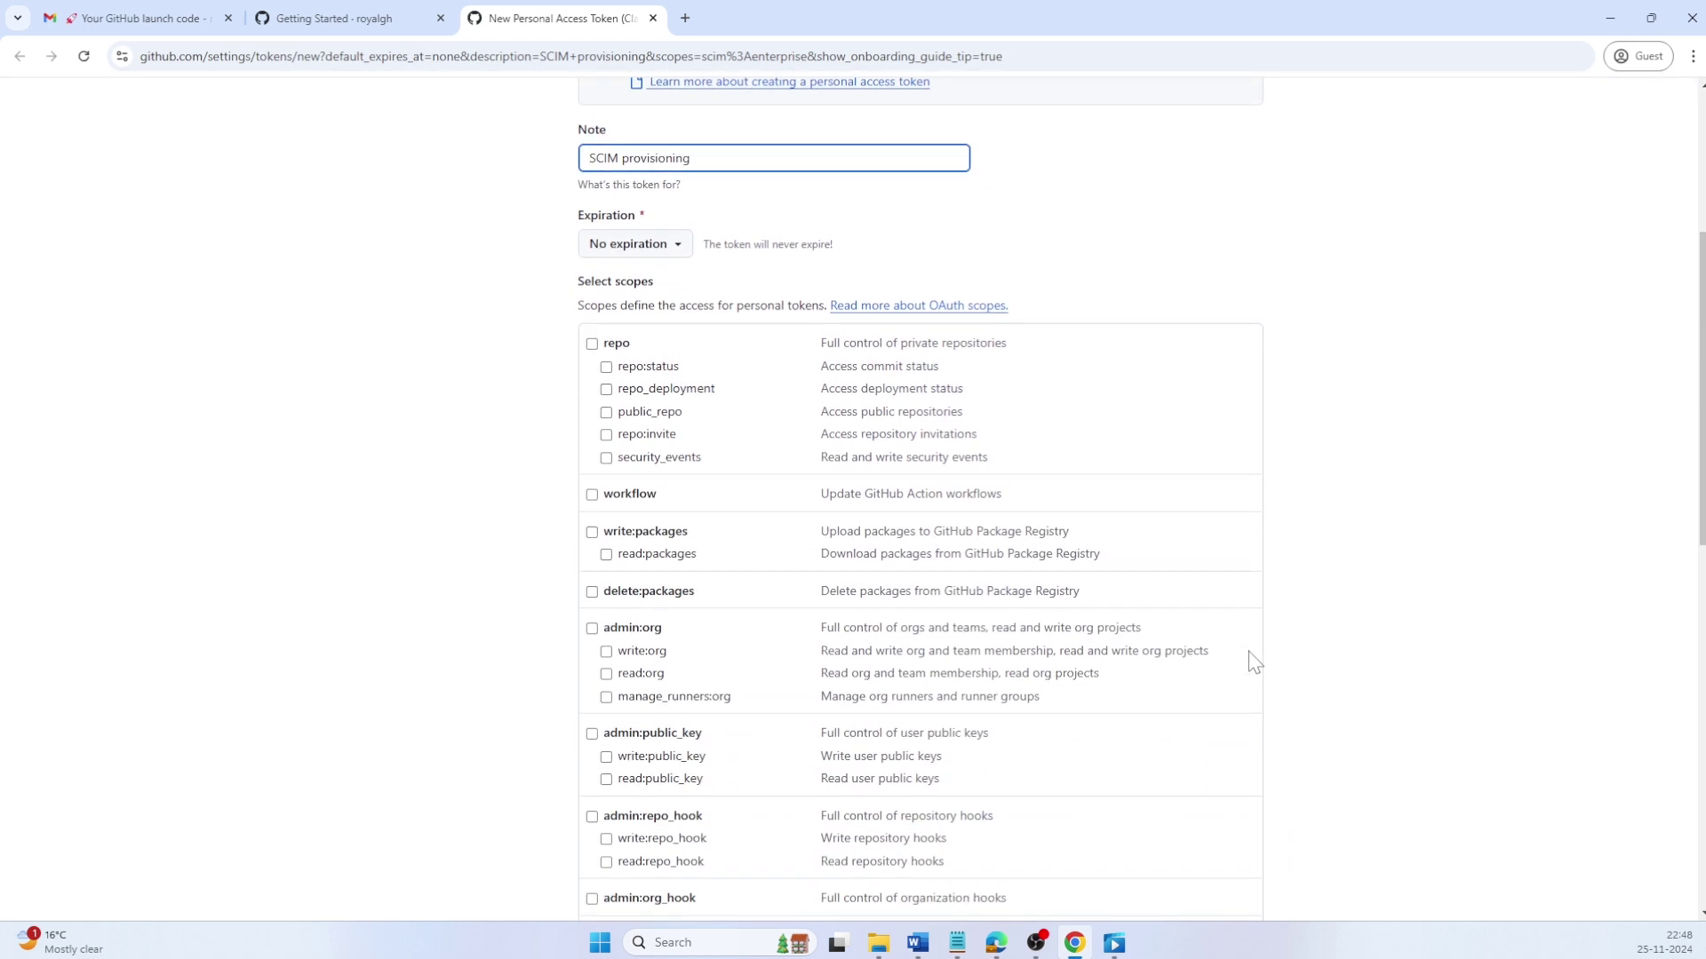
{"action": "scroll", "coordinate": [1253, 662], "scroll_direction": "down", "scroll_amount": 2}
{"action": "scroll", "coordinate": [1253, 662], "scroll_direction": "down", "scroll_amount": 5}
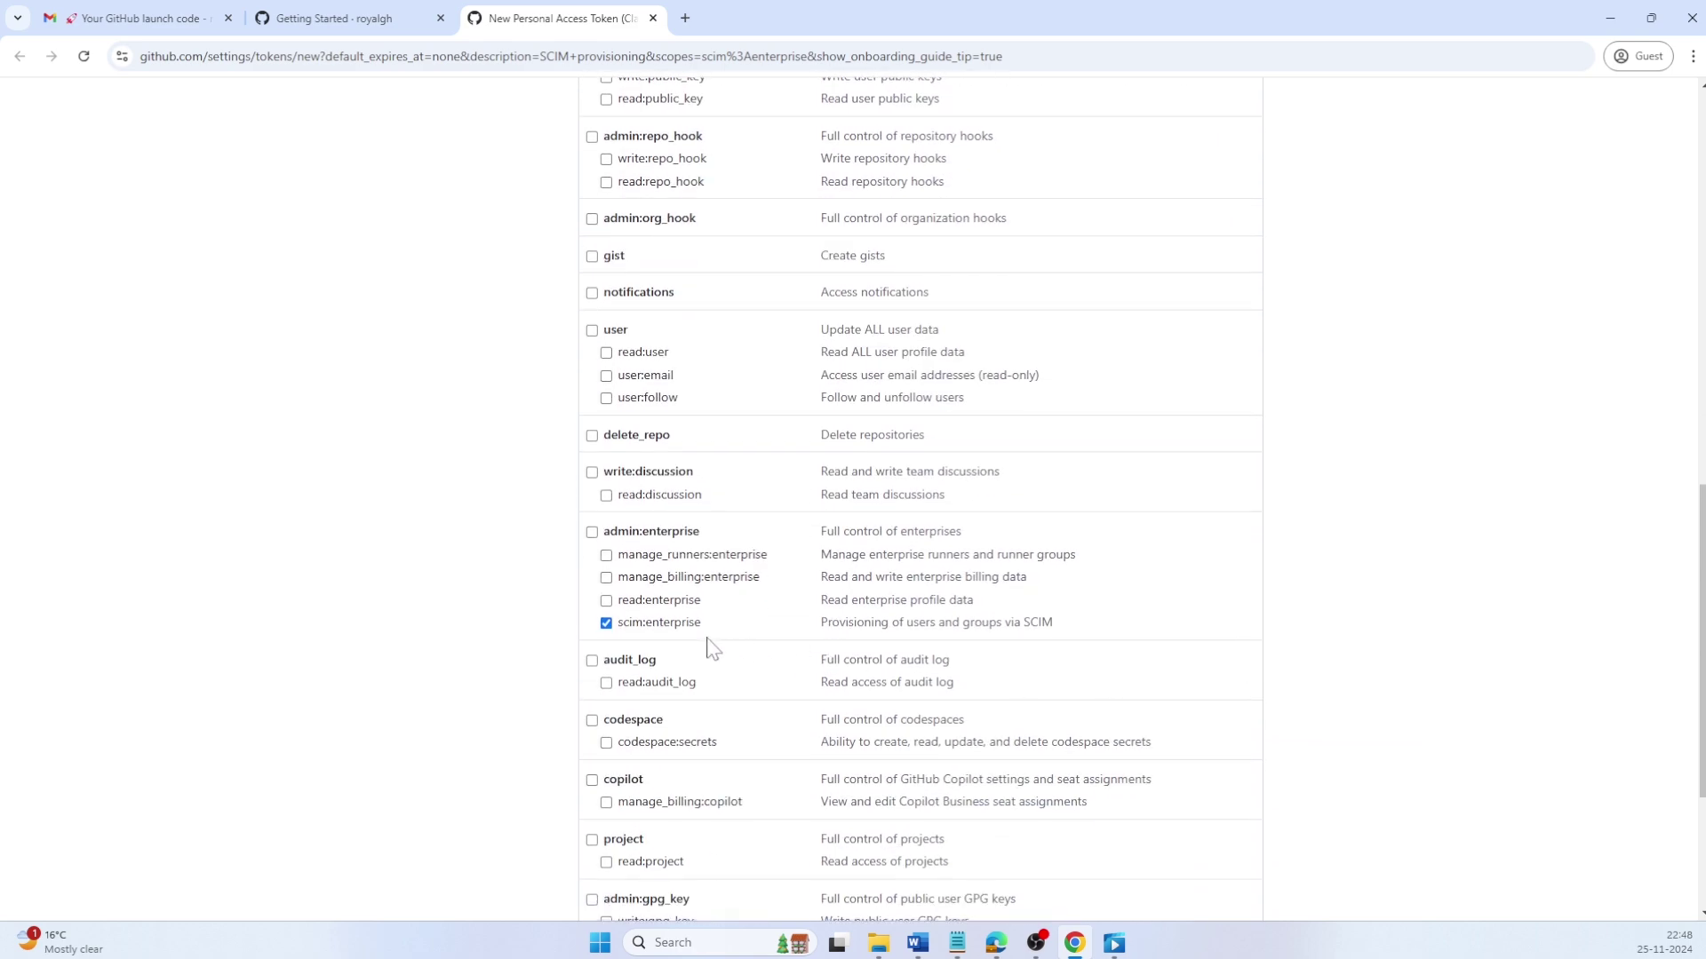
{"action": "scroll", "coordinate": [696, 636], "scroll_direction": "down", "scroll_amount": 3}
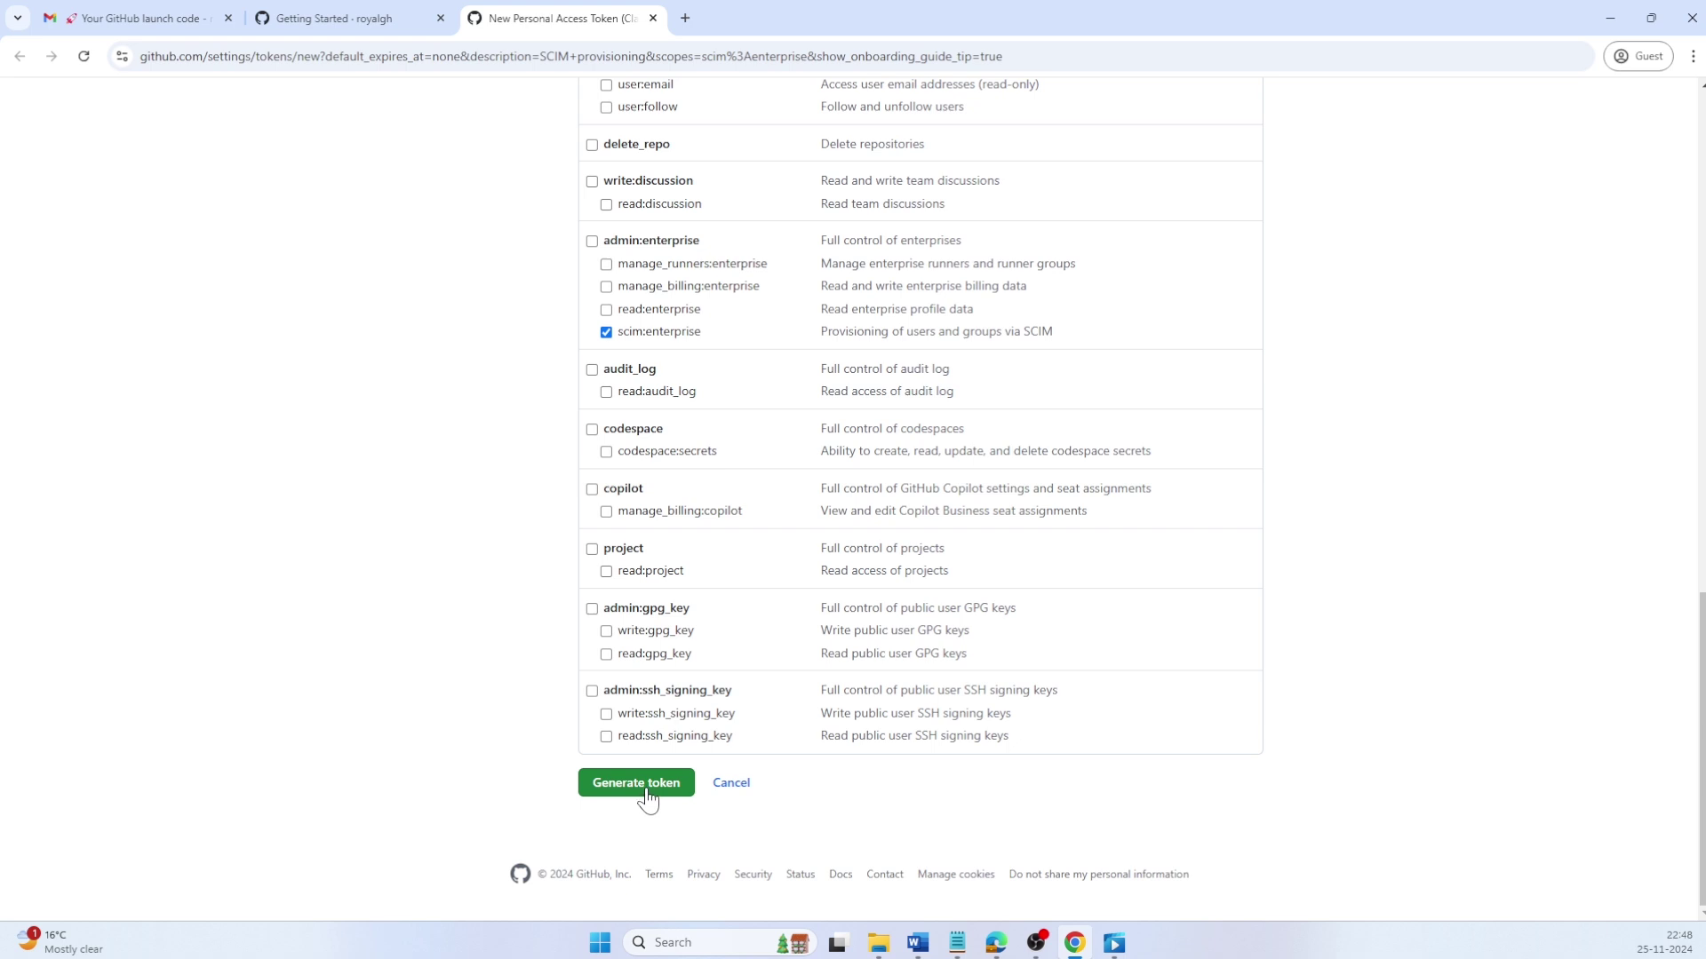
Step: Generate the token, save it in Notepad after 'SCIM Token:', and continue the enterprise setup
{"action": "left_click", "coordinate": [647, 794]}
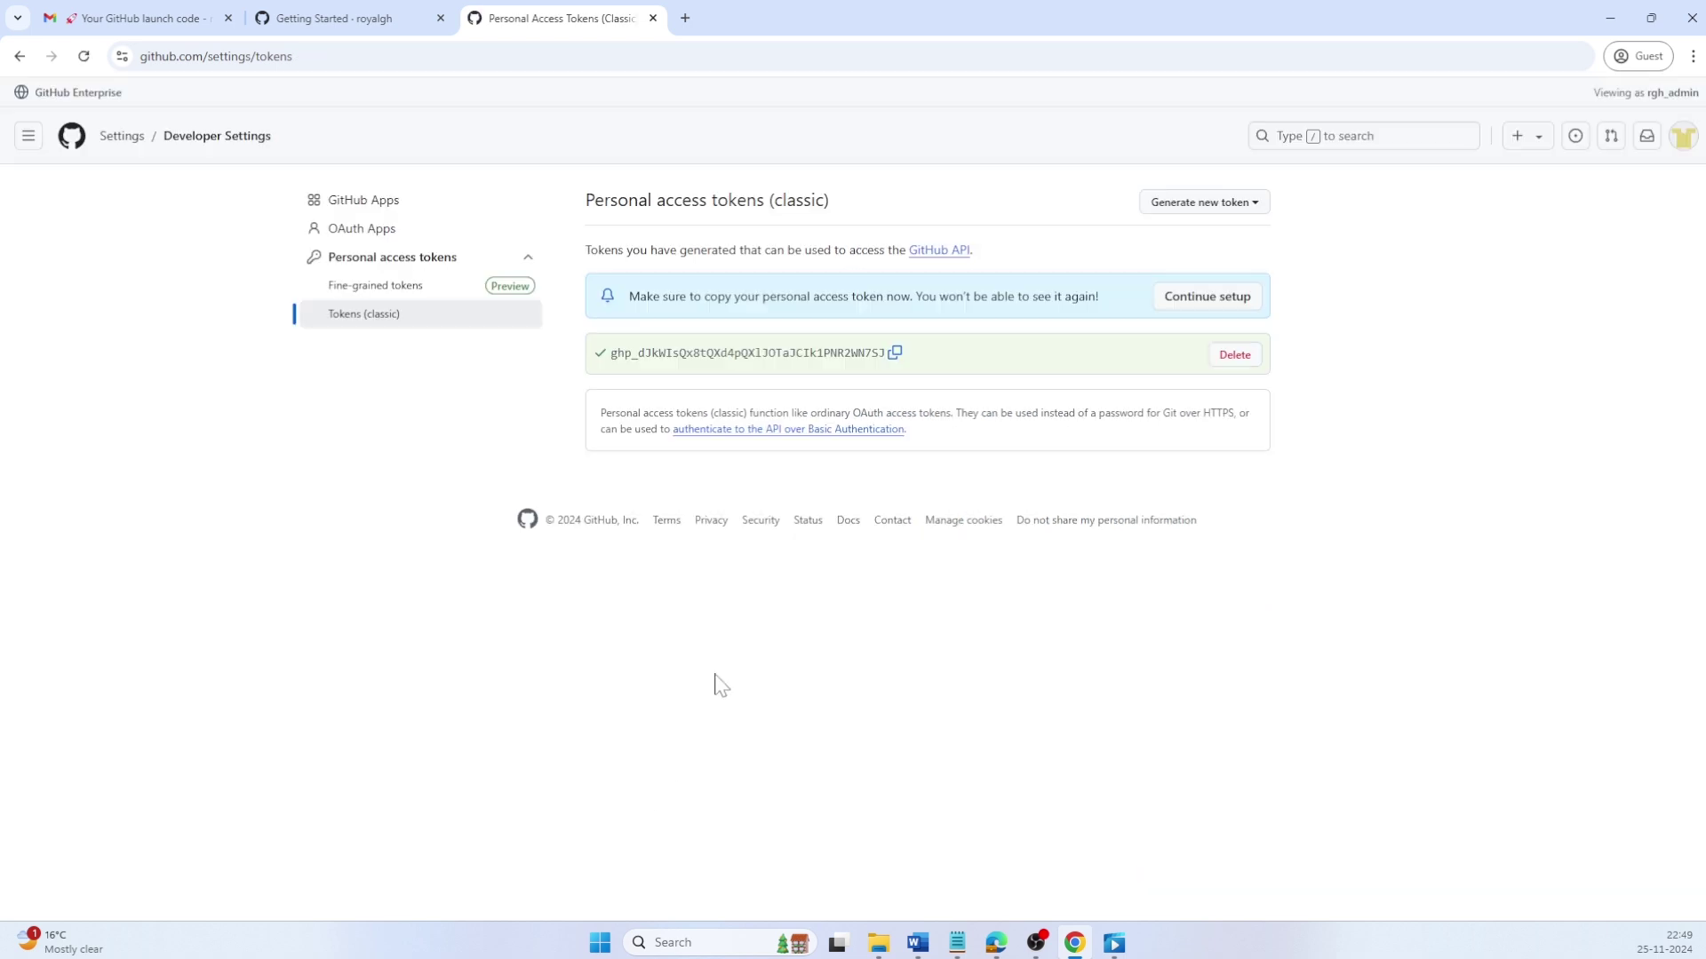
{"action": "left_click", "coordinate": [894, 354]}
{"action": "key", "text": "alt+Tab"}
{"action": "type", "text": "Token:"}
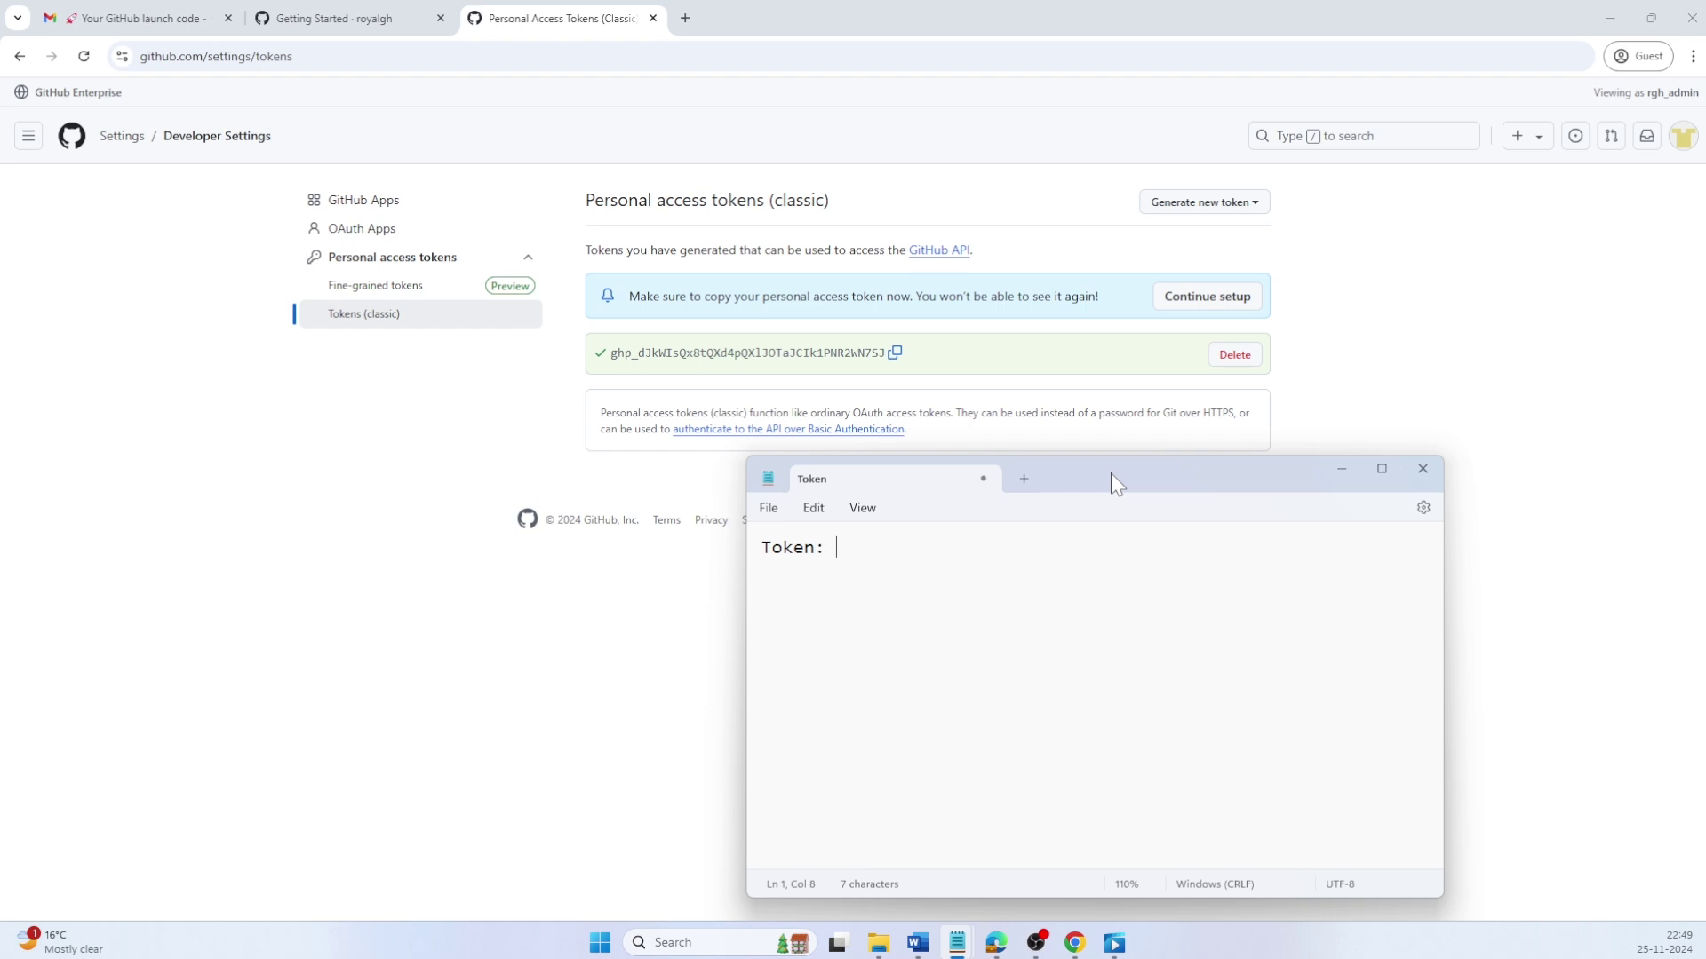
{"action": "key", "text": "ctrl+v"}
{"action": "key", "text": "Home"}
{"action": "type", "text": "SCIM"}
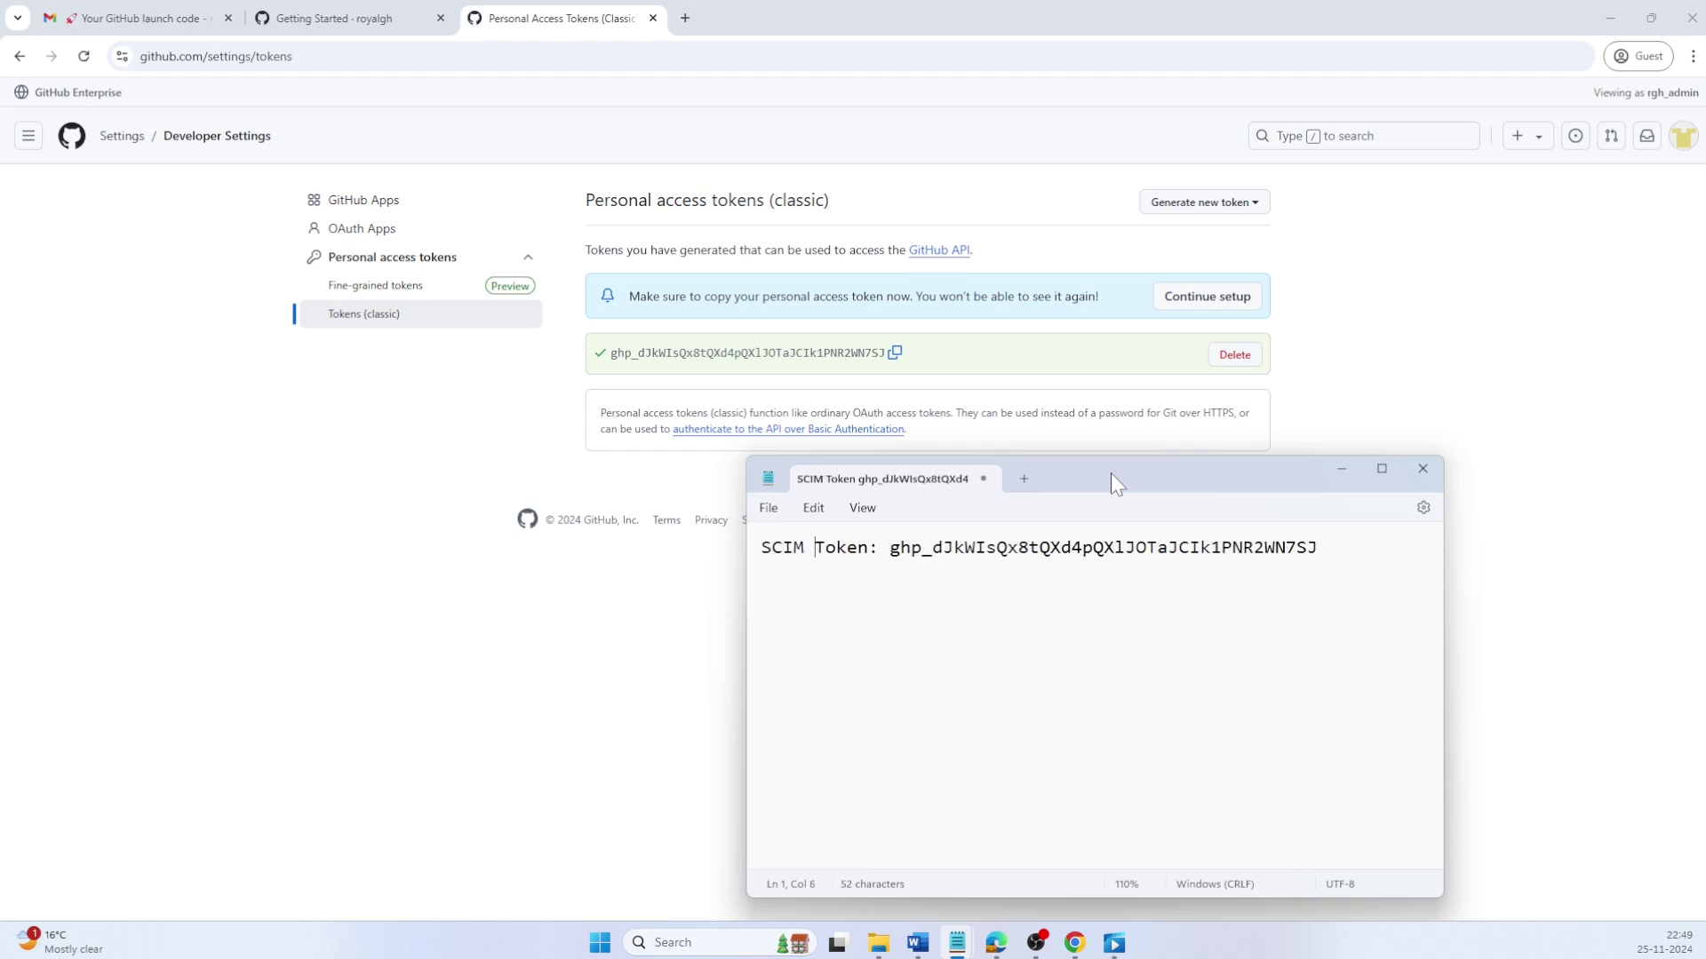
{"action": "key", "text": "alt+Tab"}
{"action": "left_click", "coordinate": [1203, 309]}
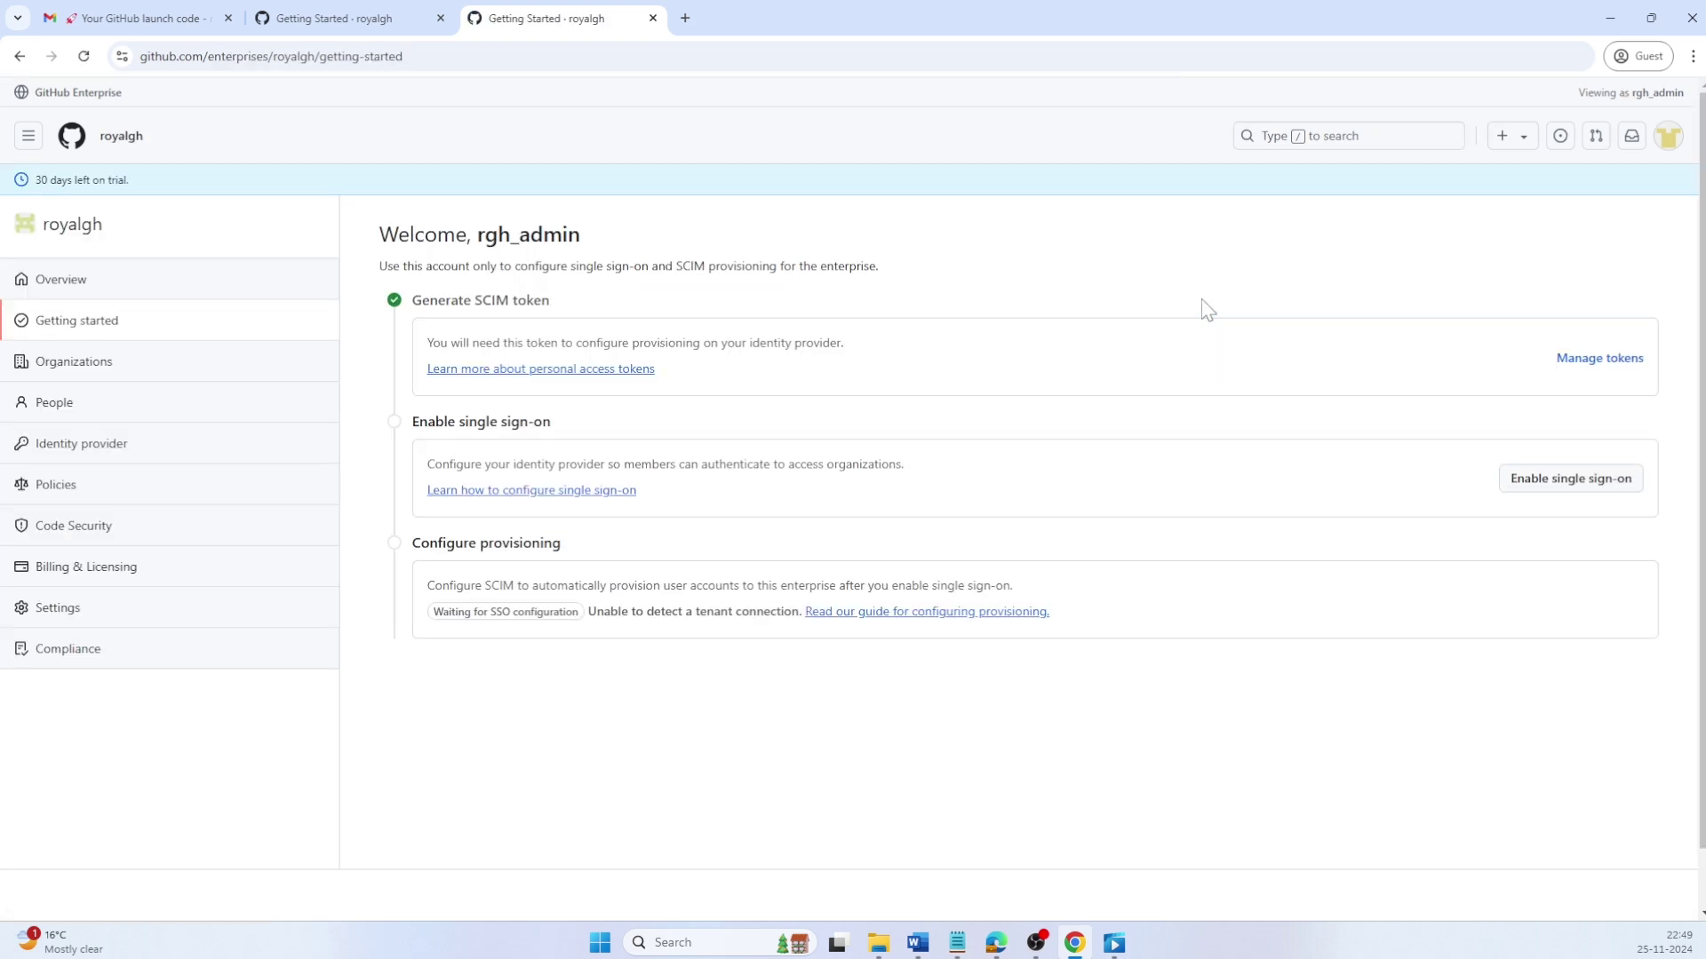
Step: Close the duplicate Getting started tab
{"action": "left_click", "coordinate": [440, 17]}
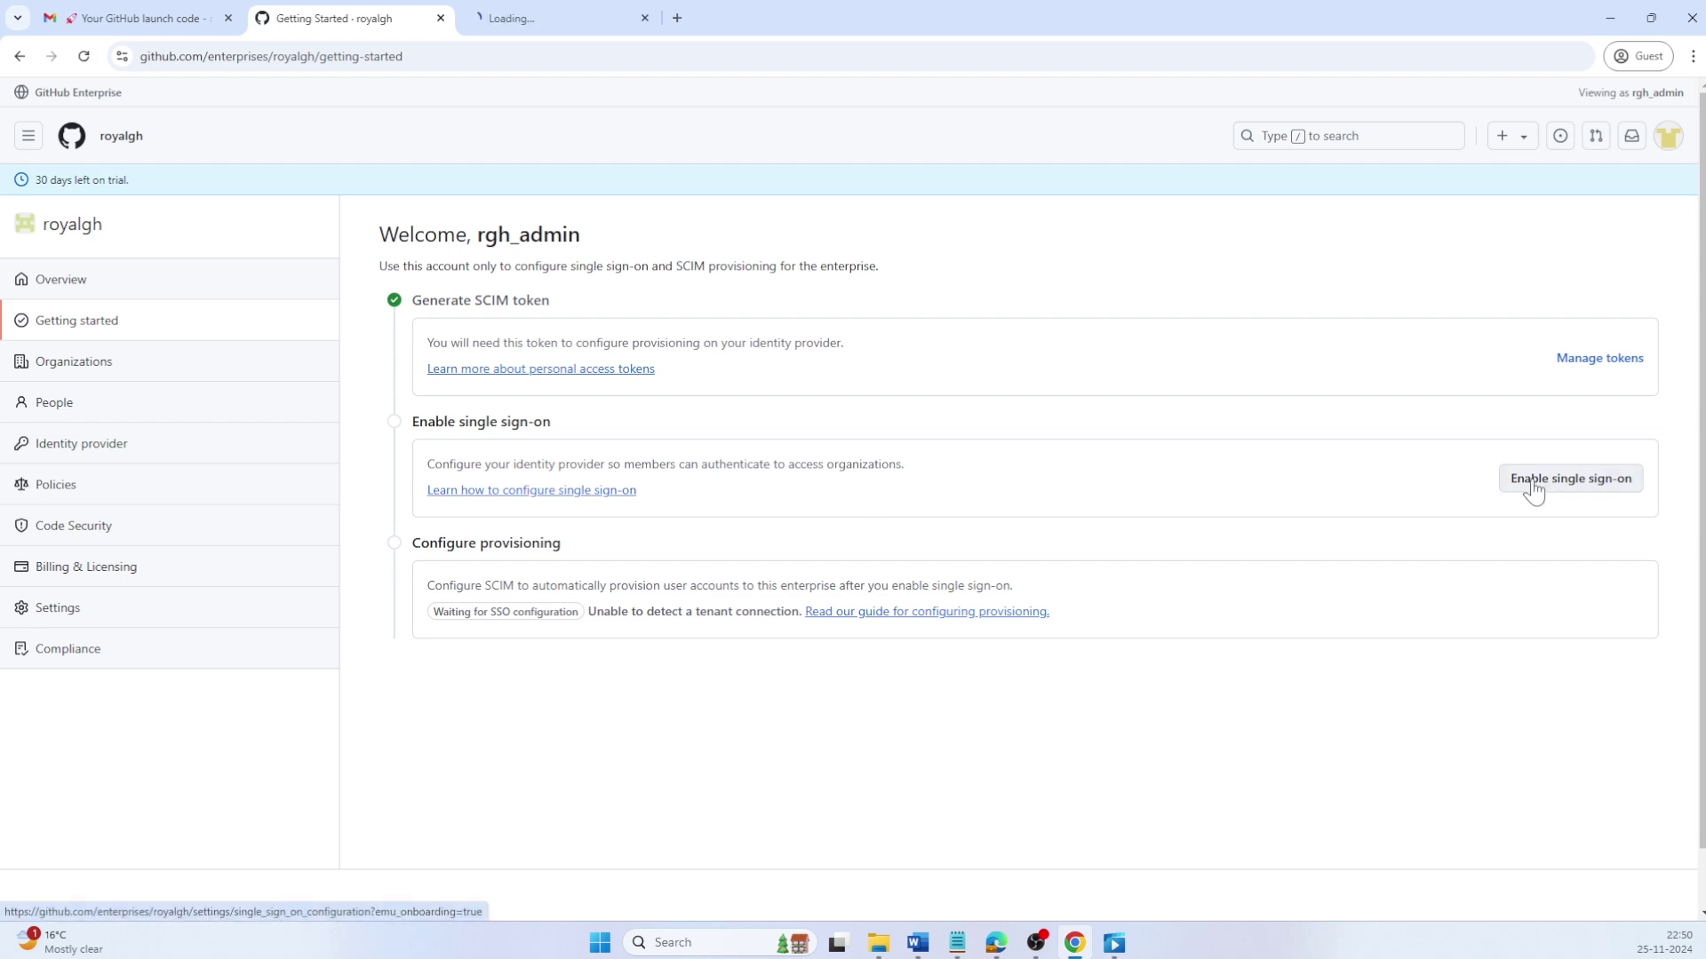
Step: Switch to the enterprise's Single sign-on configuration tab
{"action": "key", "text": "ctrl+Tab"}
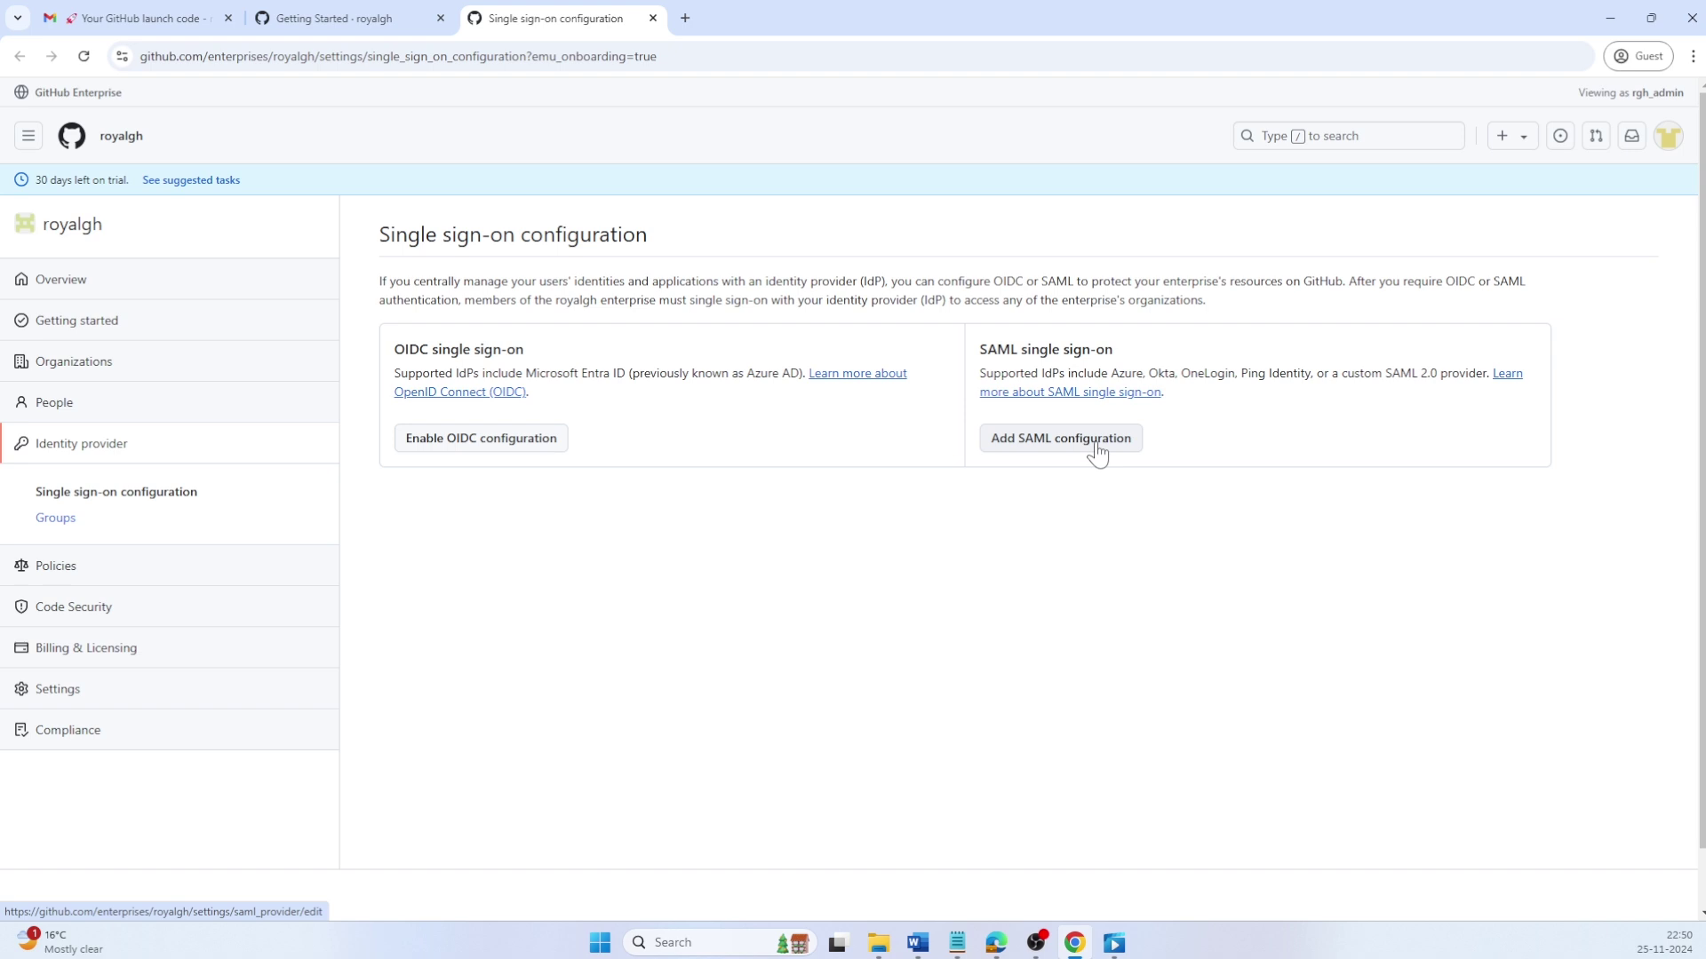
Step: Add a SAML configuration under SAML single sign-on
{"action": "left_click", "coordinate": [1099, 454]}
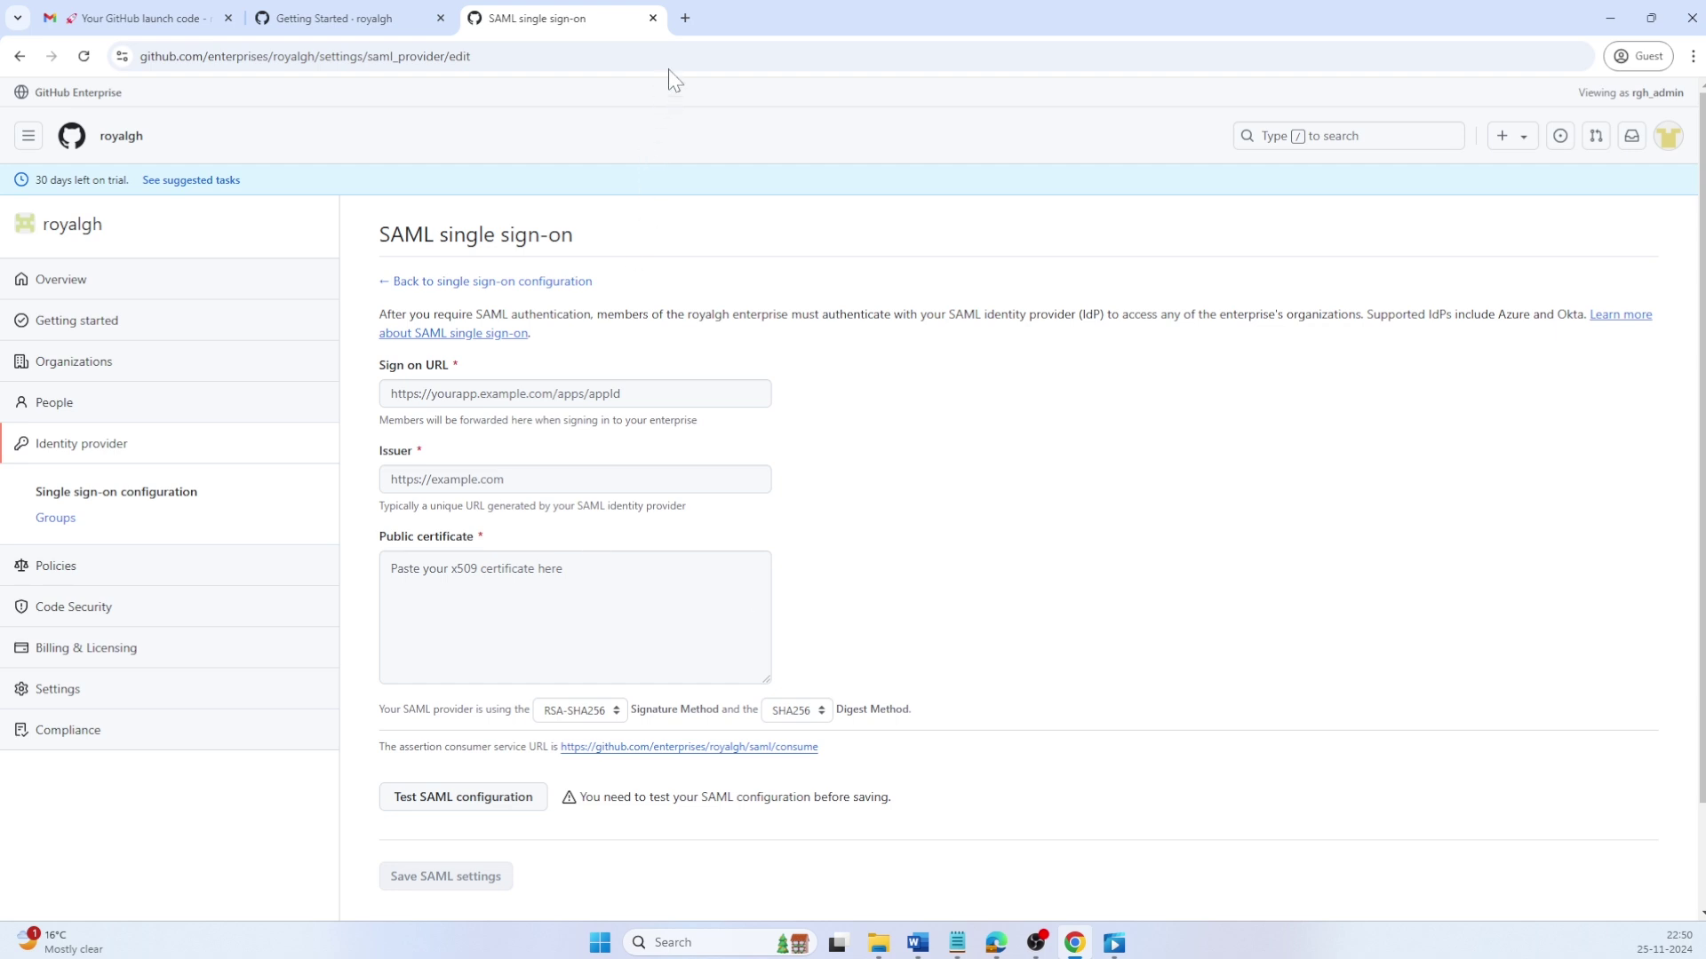
Step: Open portal.azure.com in a new tab and go to Enterprise applications
{"action": "left_click", "coordinate": [686, 18]}
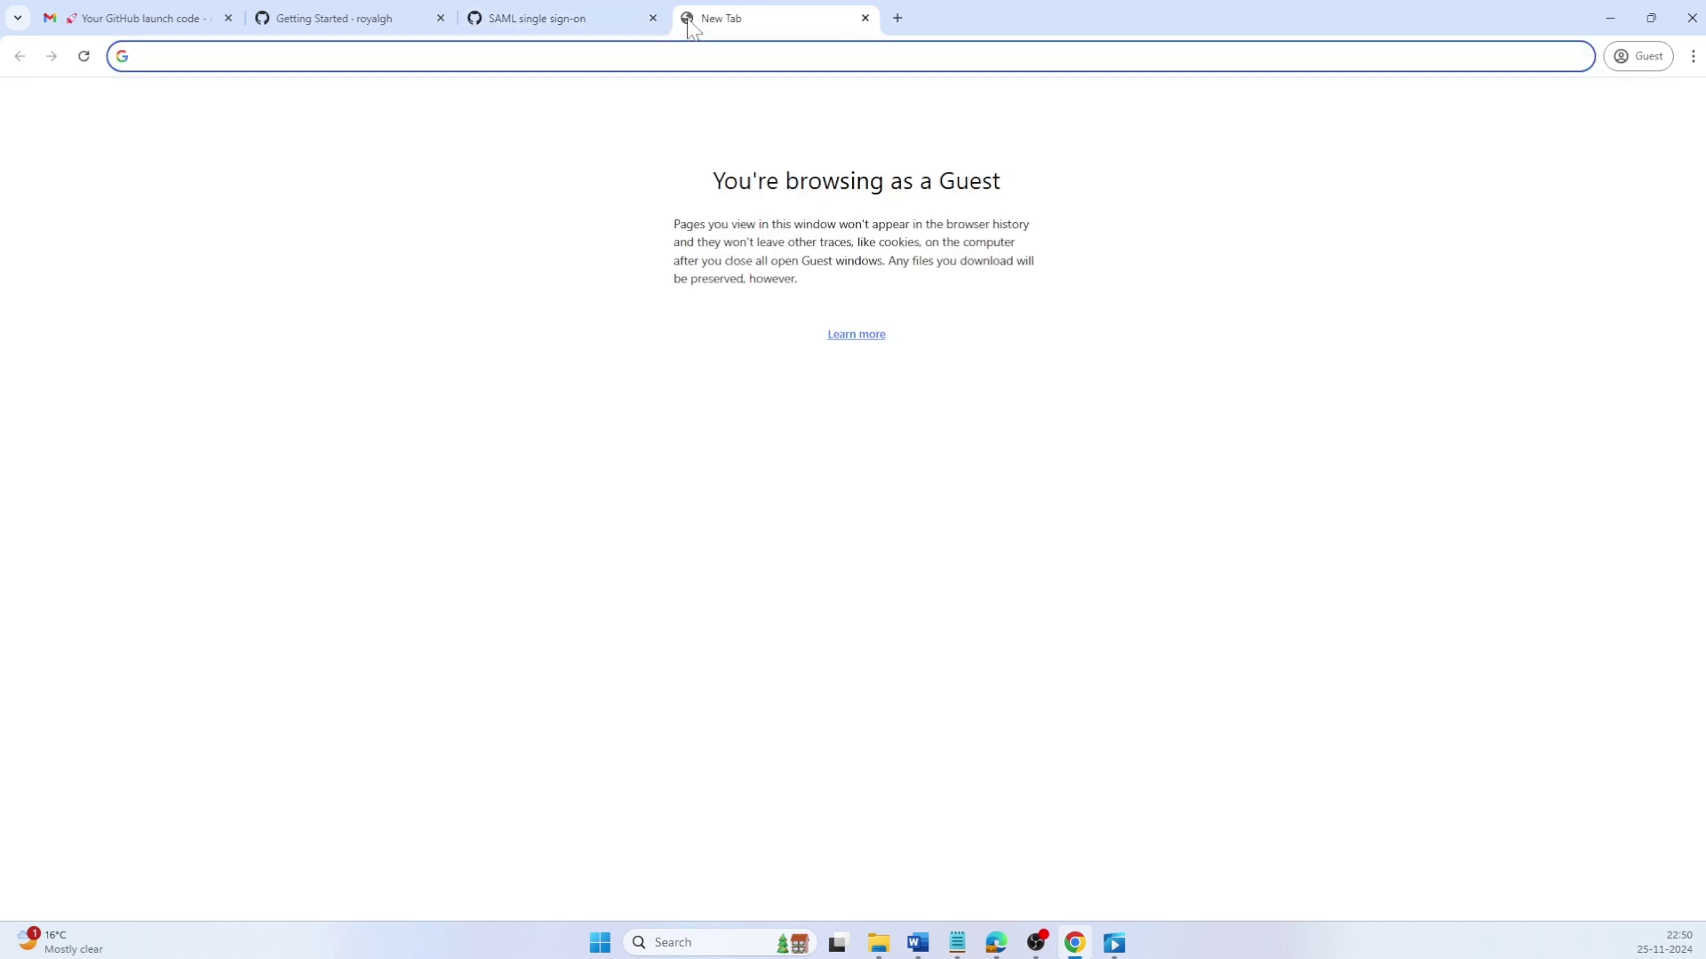
{"action": "type", "text": "portal.azure.com"}
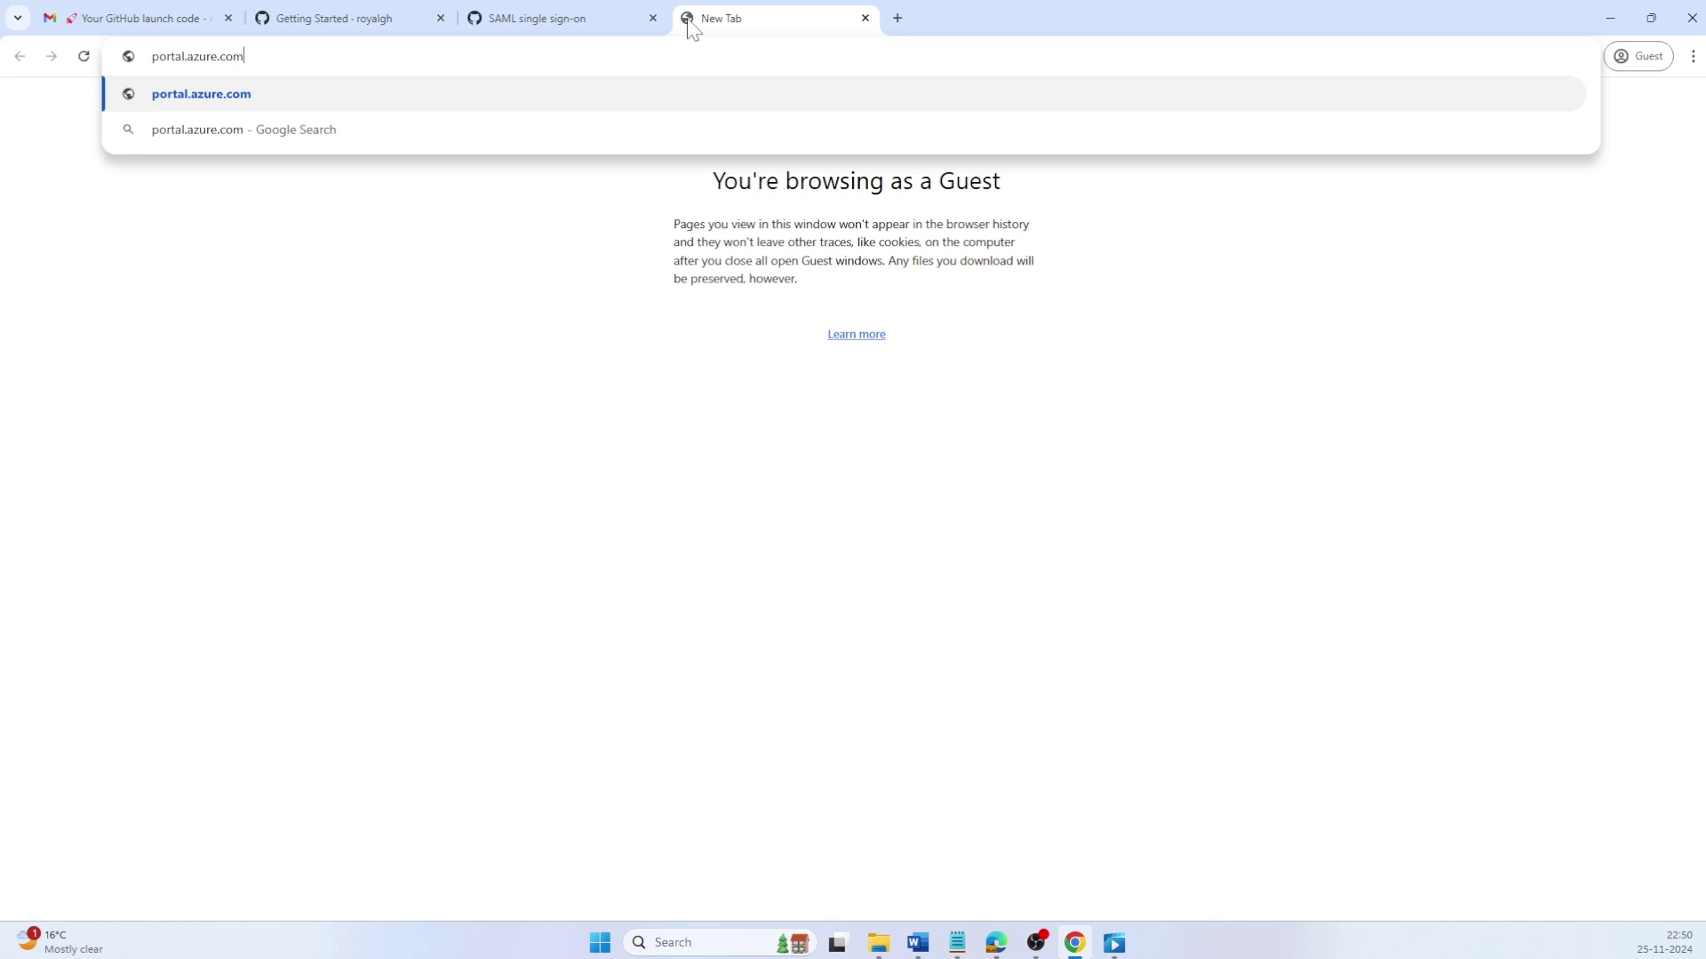
{"action": "key", "text": "Return"}
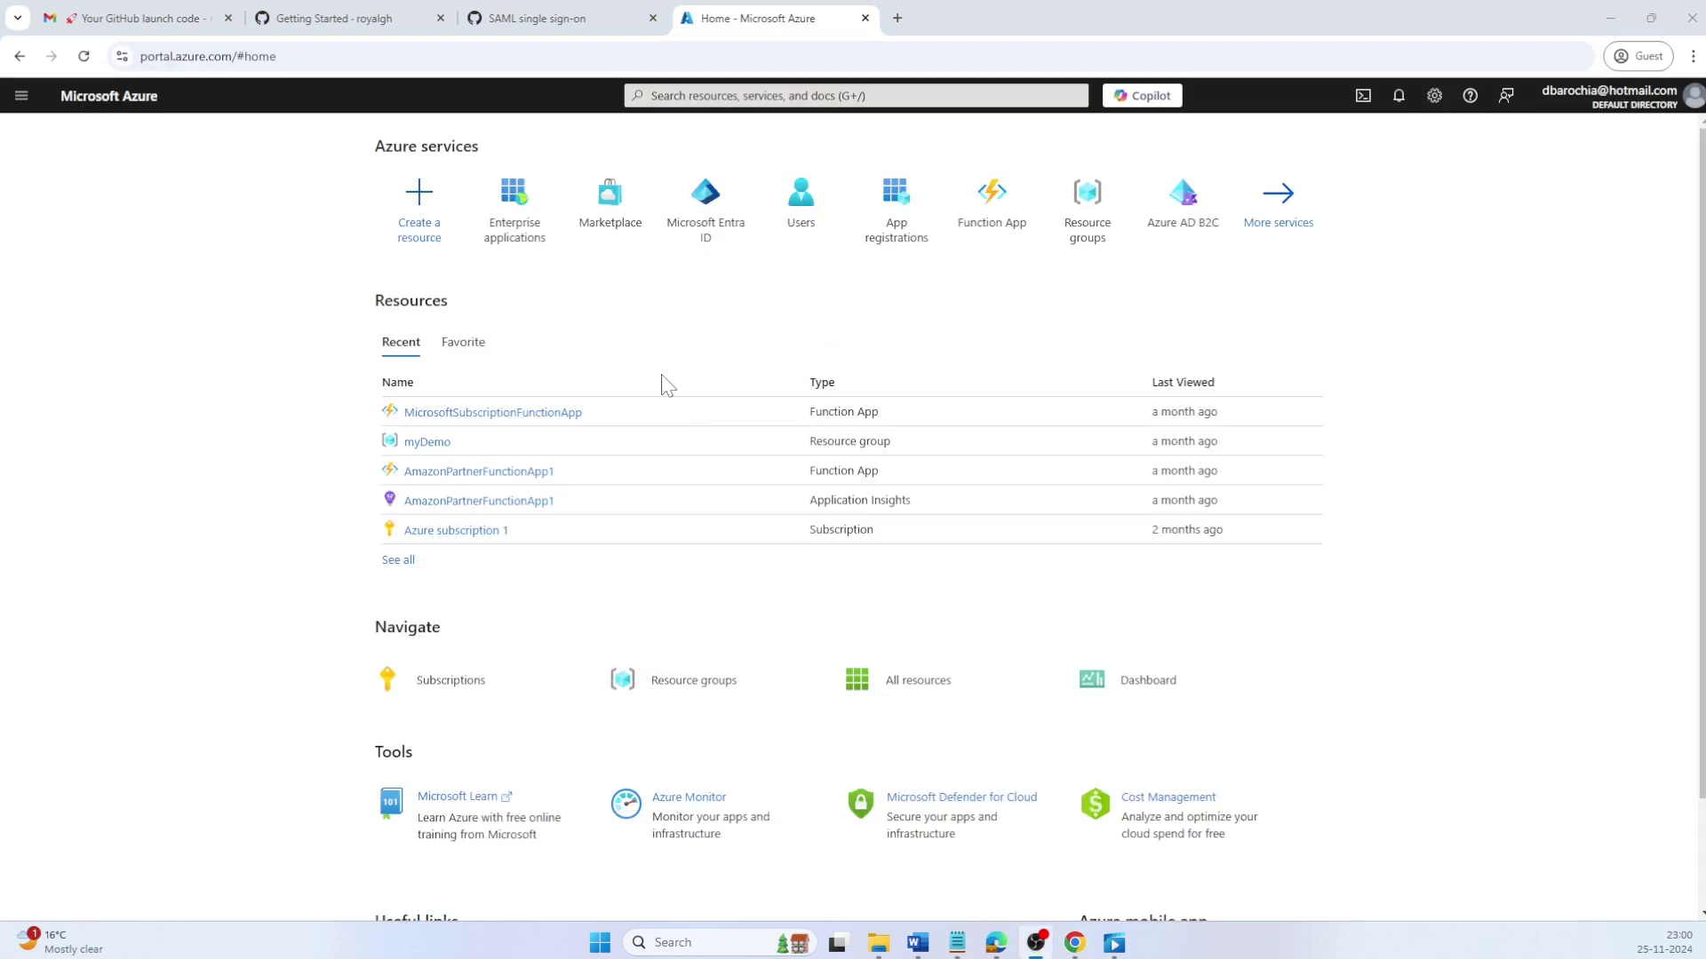
{"action": "left_click", "coordinate": [520, 222]}
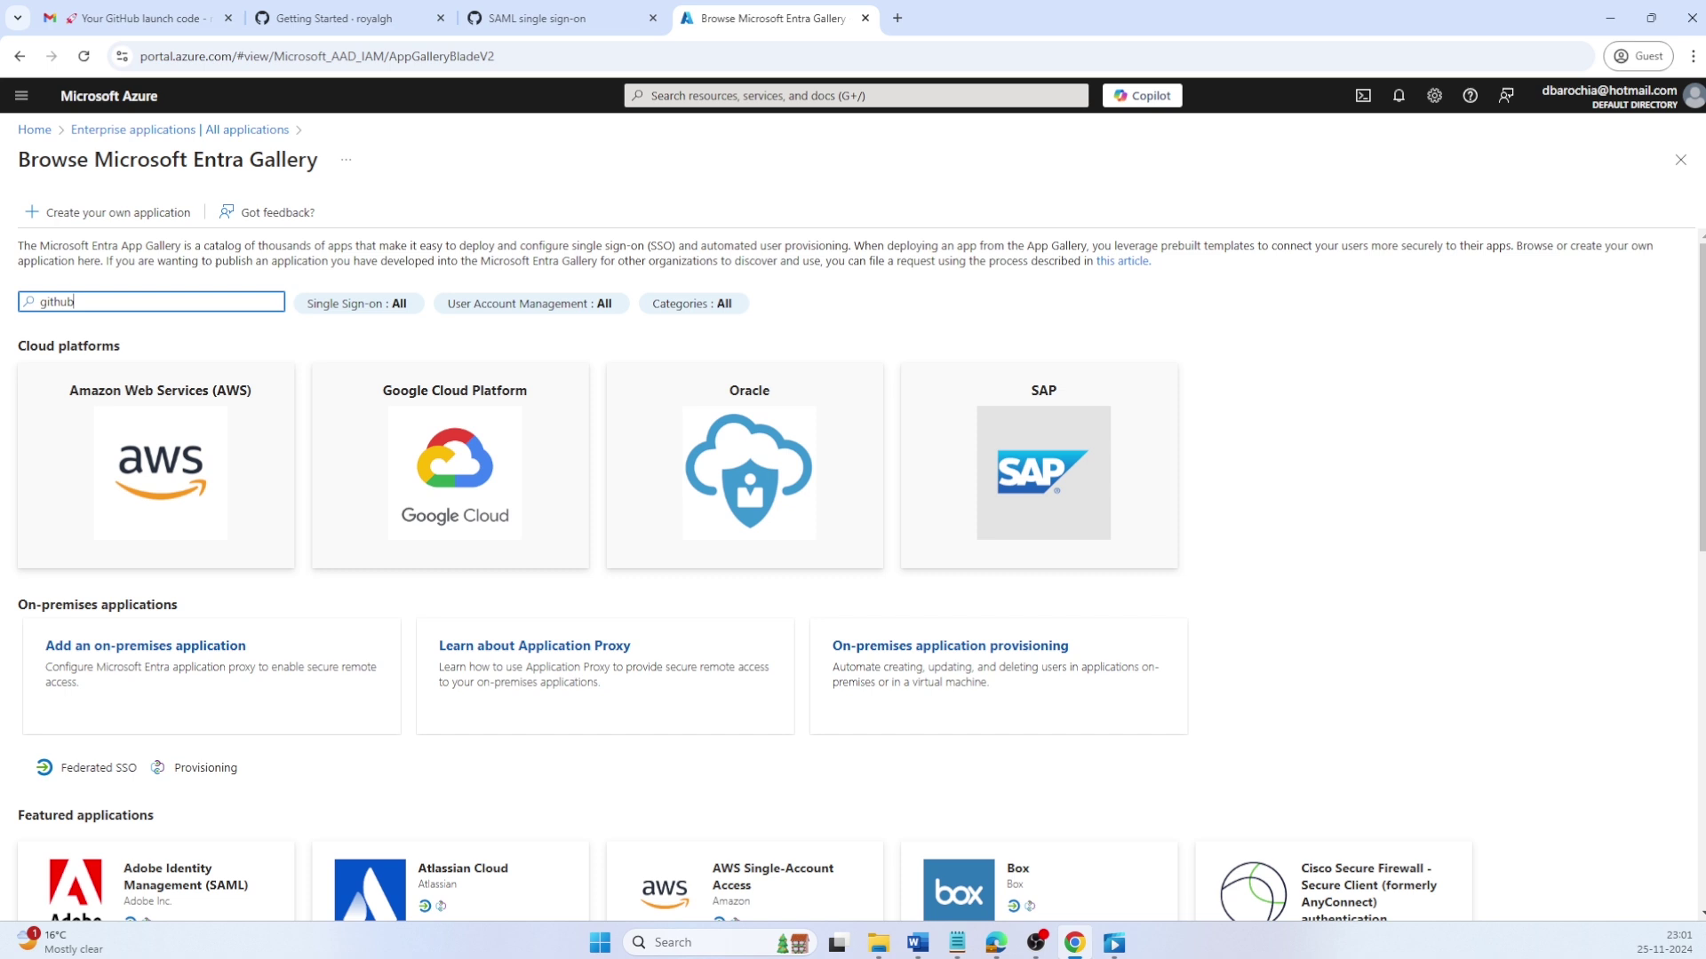
Step: Search the gallery for 'github enterprise manag' and open the GitHub Enterprise Managed User app
{"action": "type", "text": "enterprise manag"}
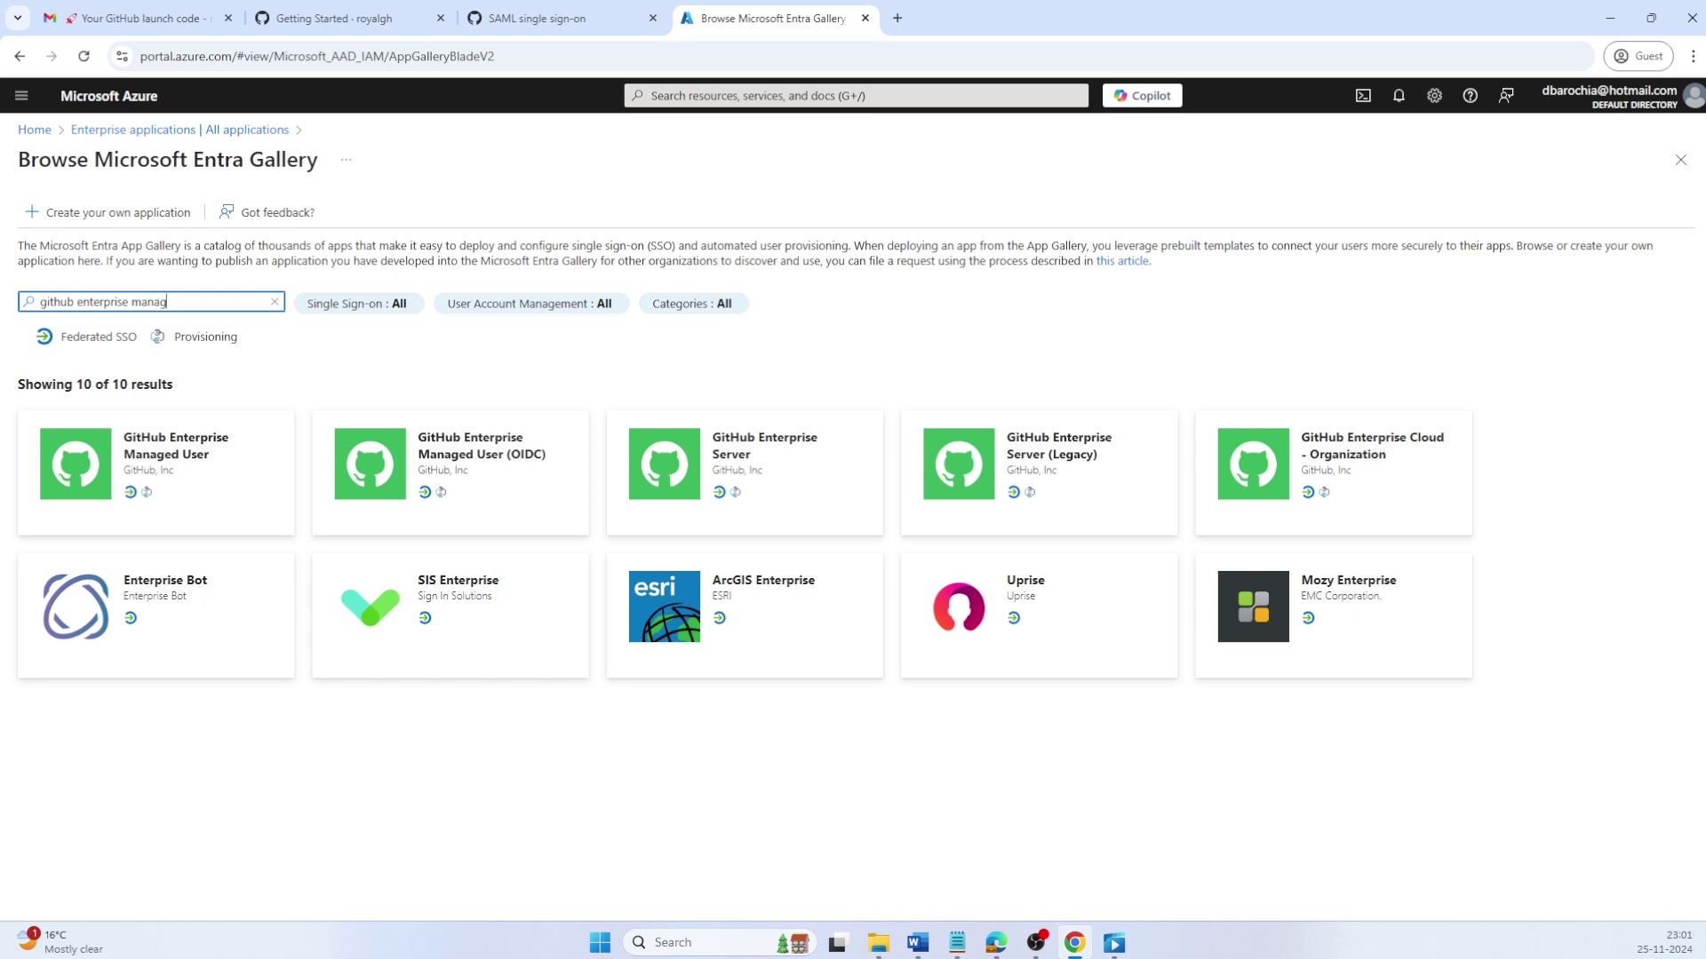
{"action": "key", "text": "Tab"}
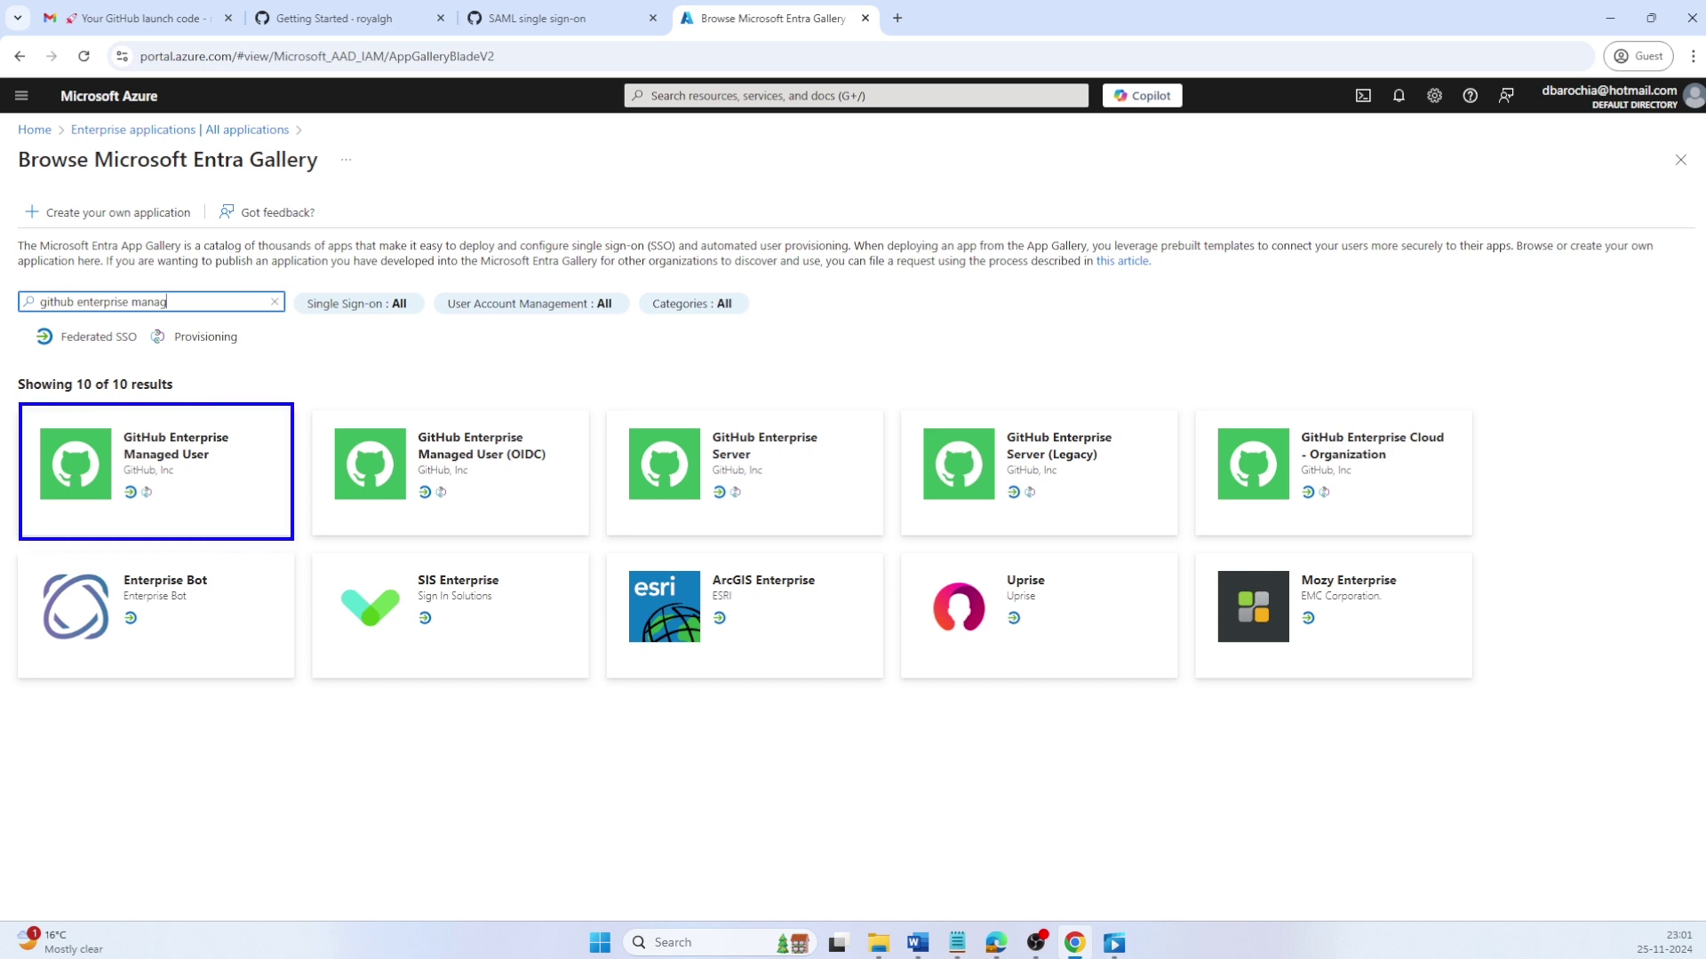
{"action": "key", "text": "Tab"}
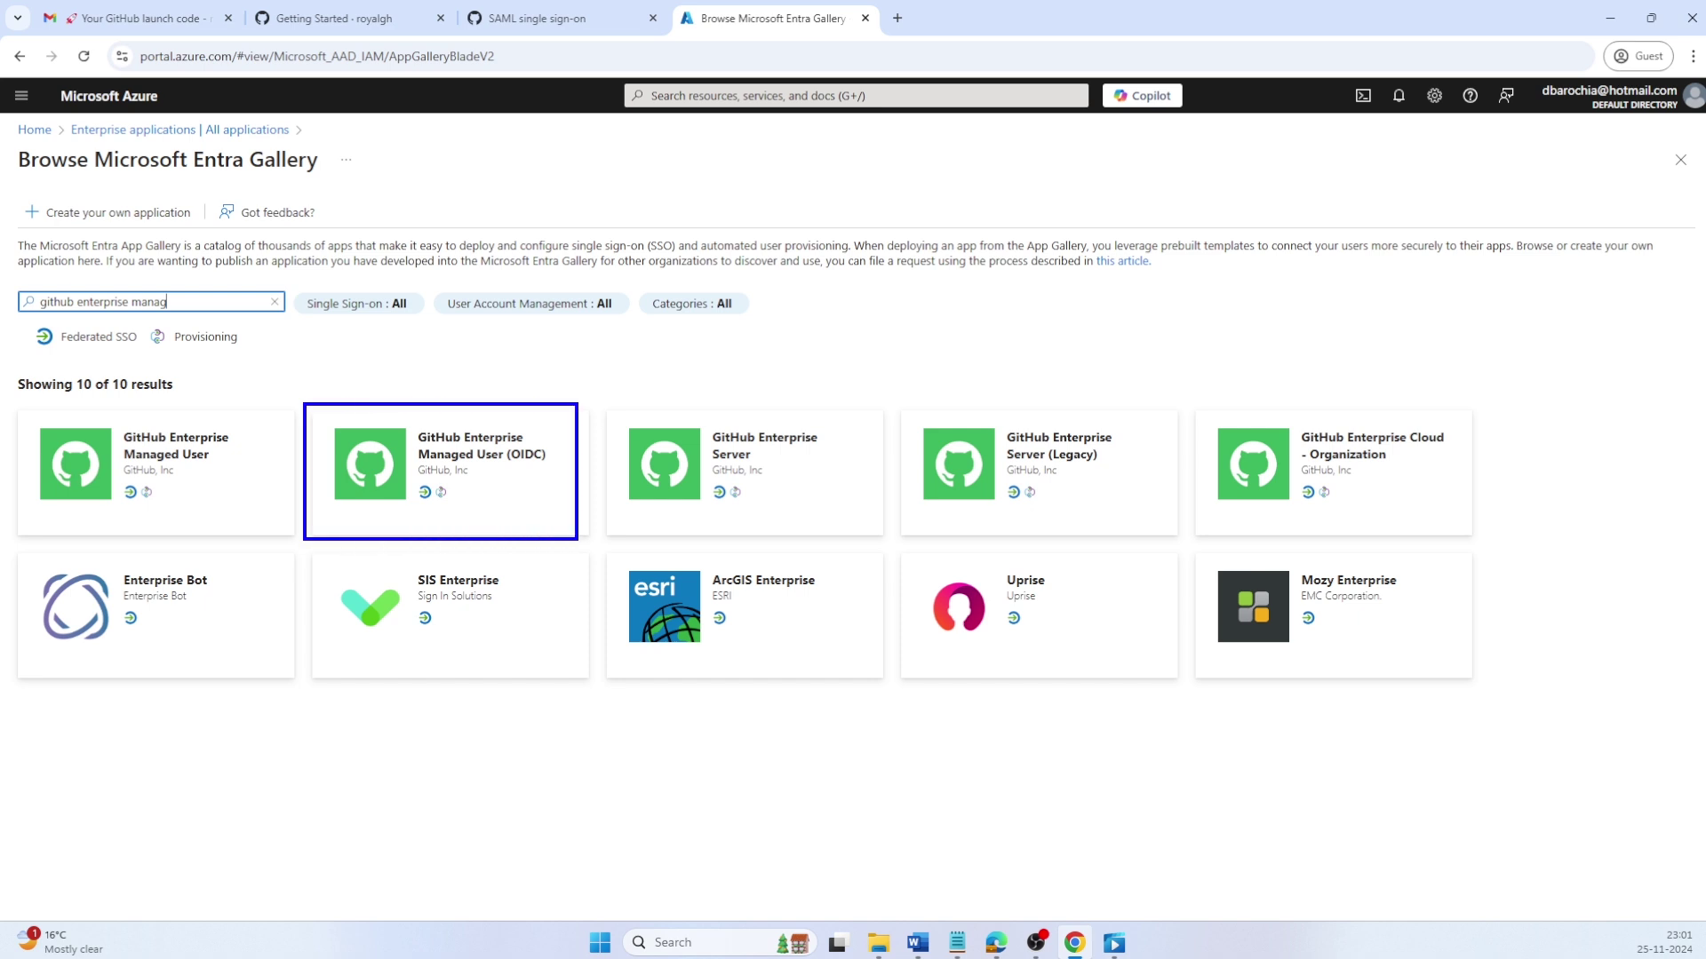
{"action": "key", "text": "Return"}
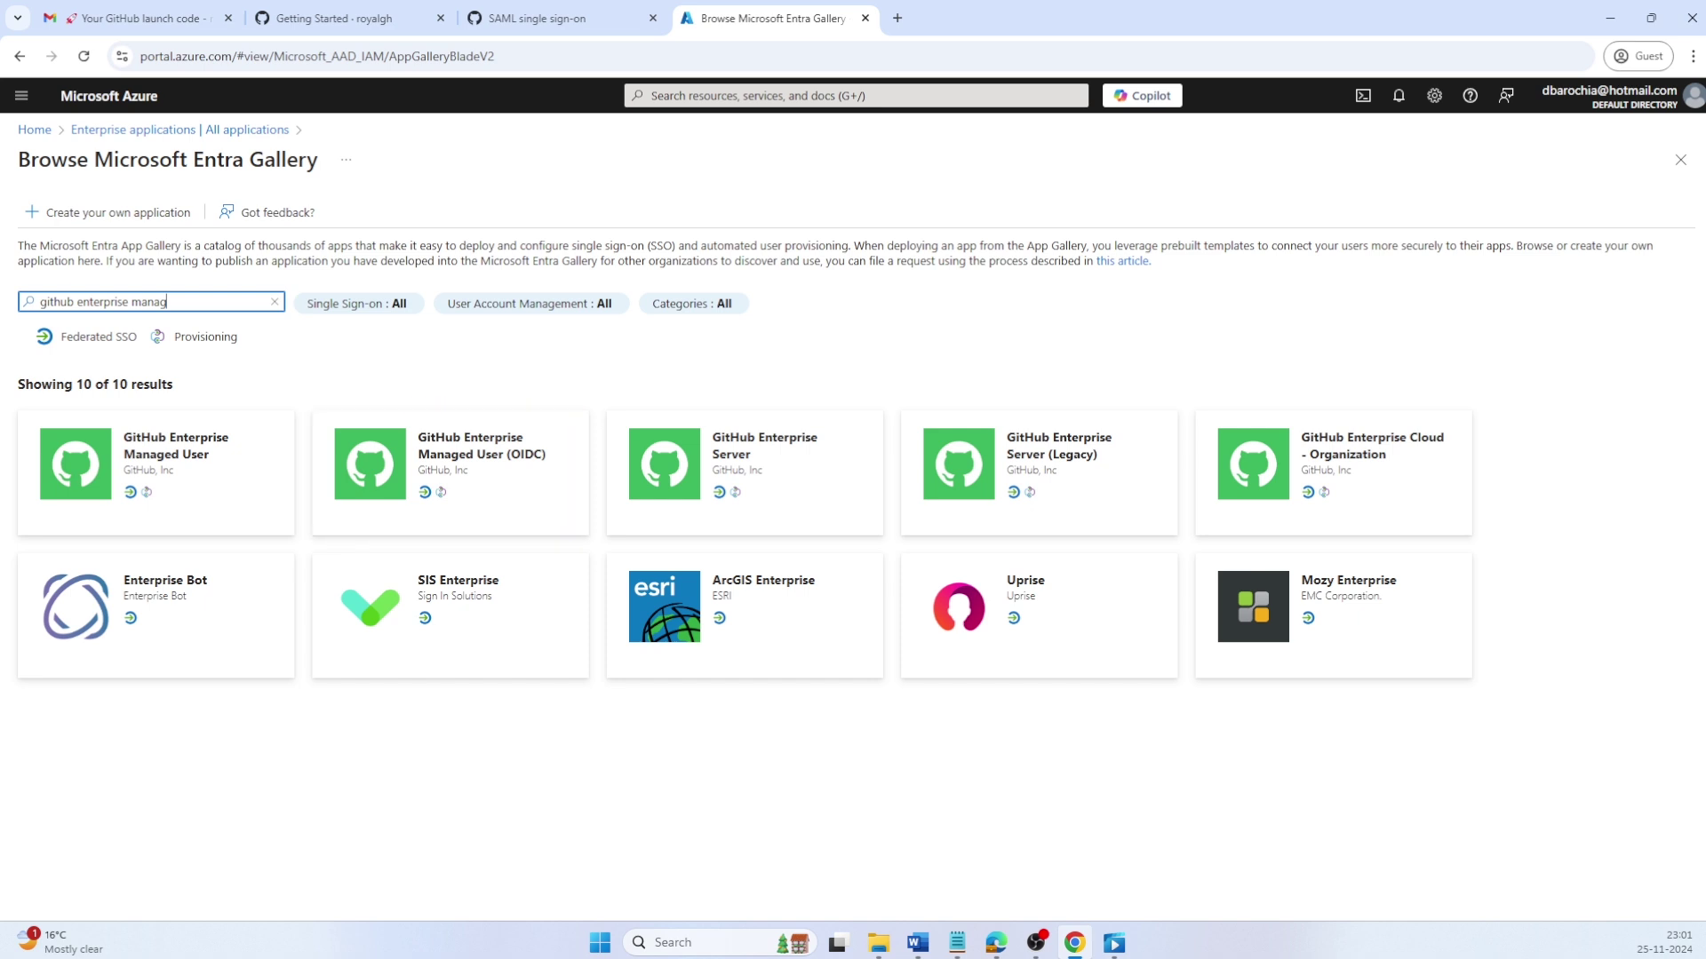
{"action": "key", "text": "Tab"}
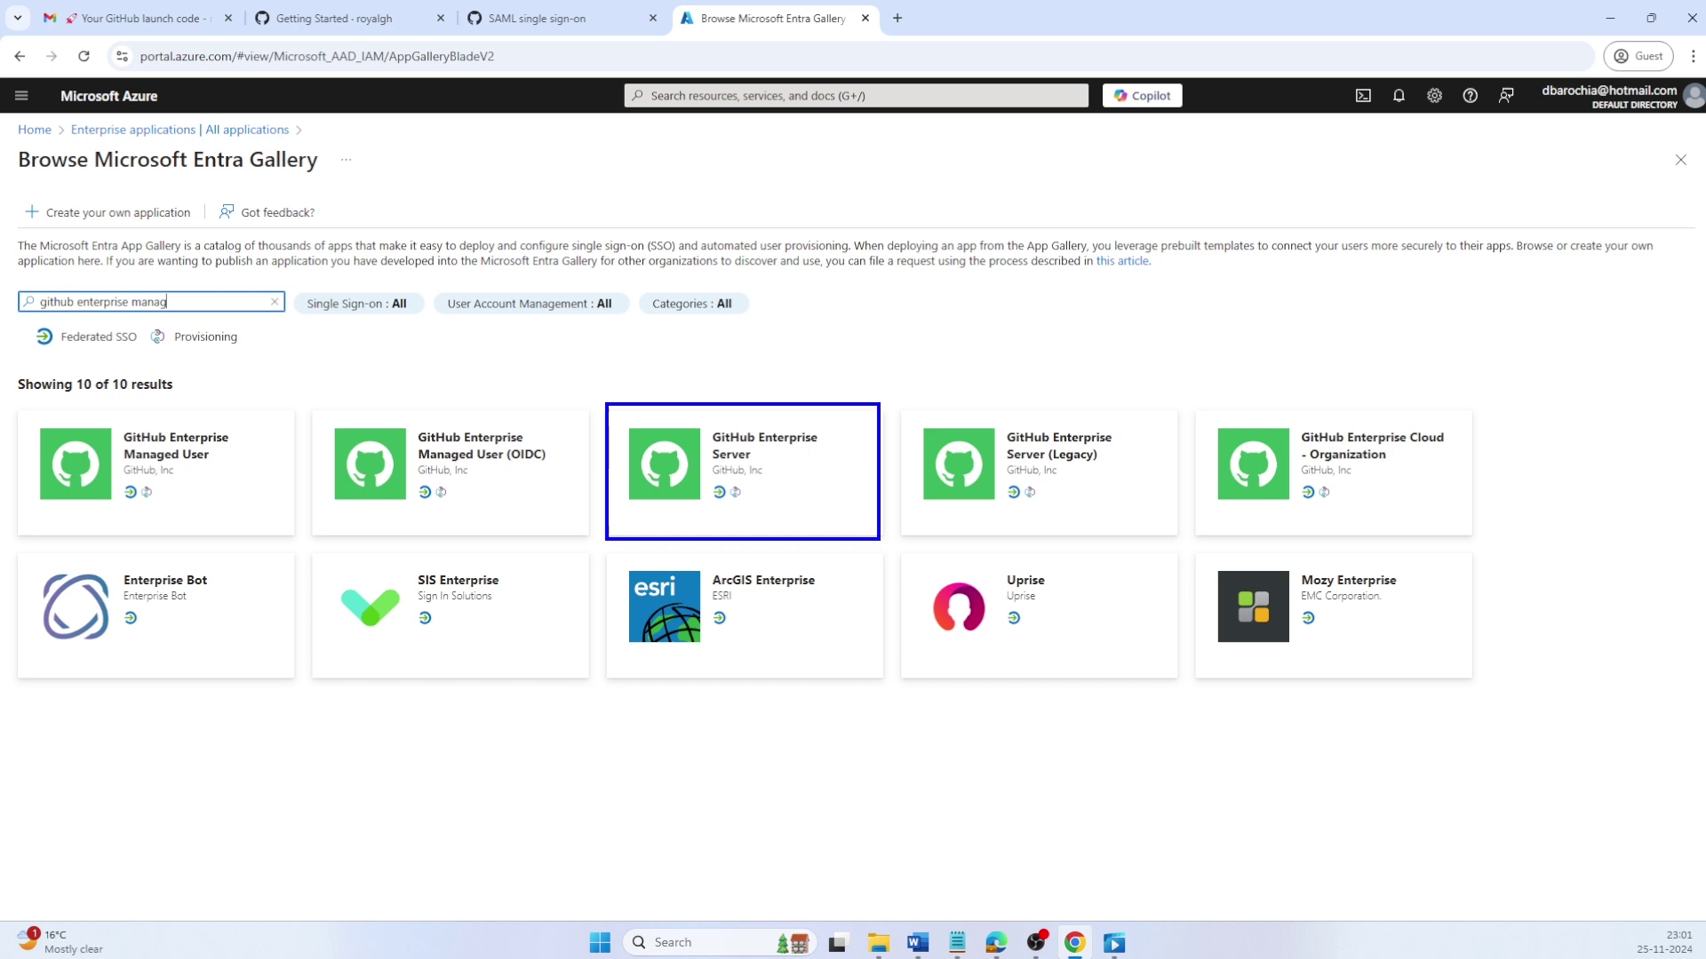
{"action": "key", "text": "Return"}
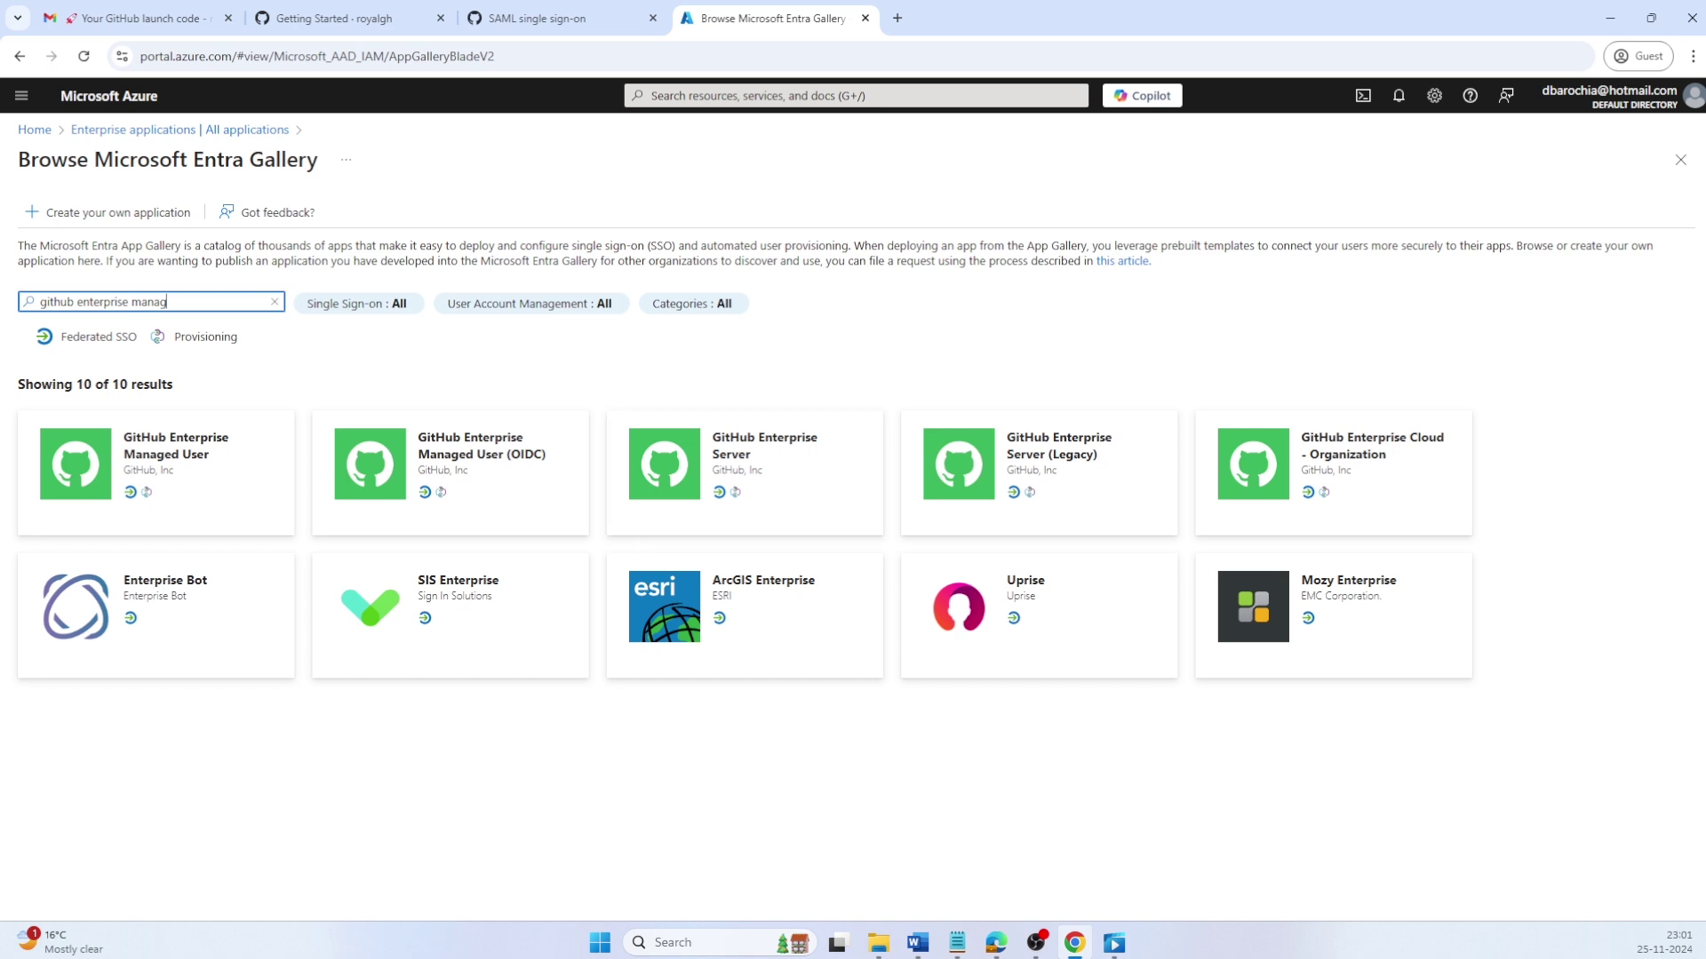
{"action": "key", "text": "Tab"}
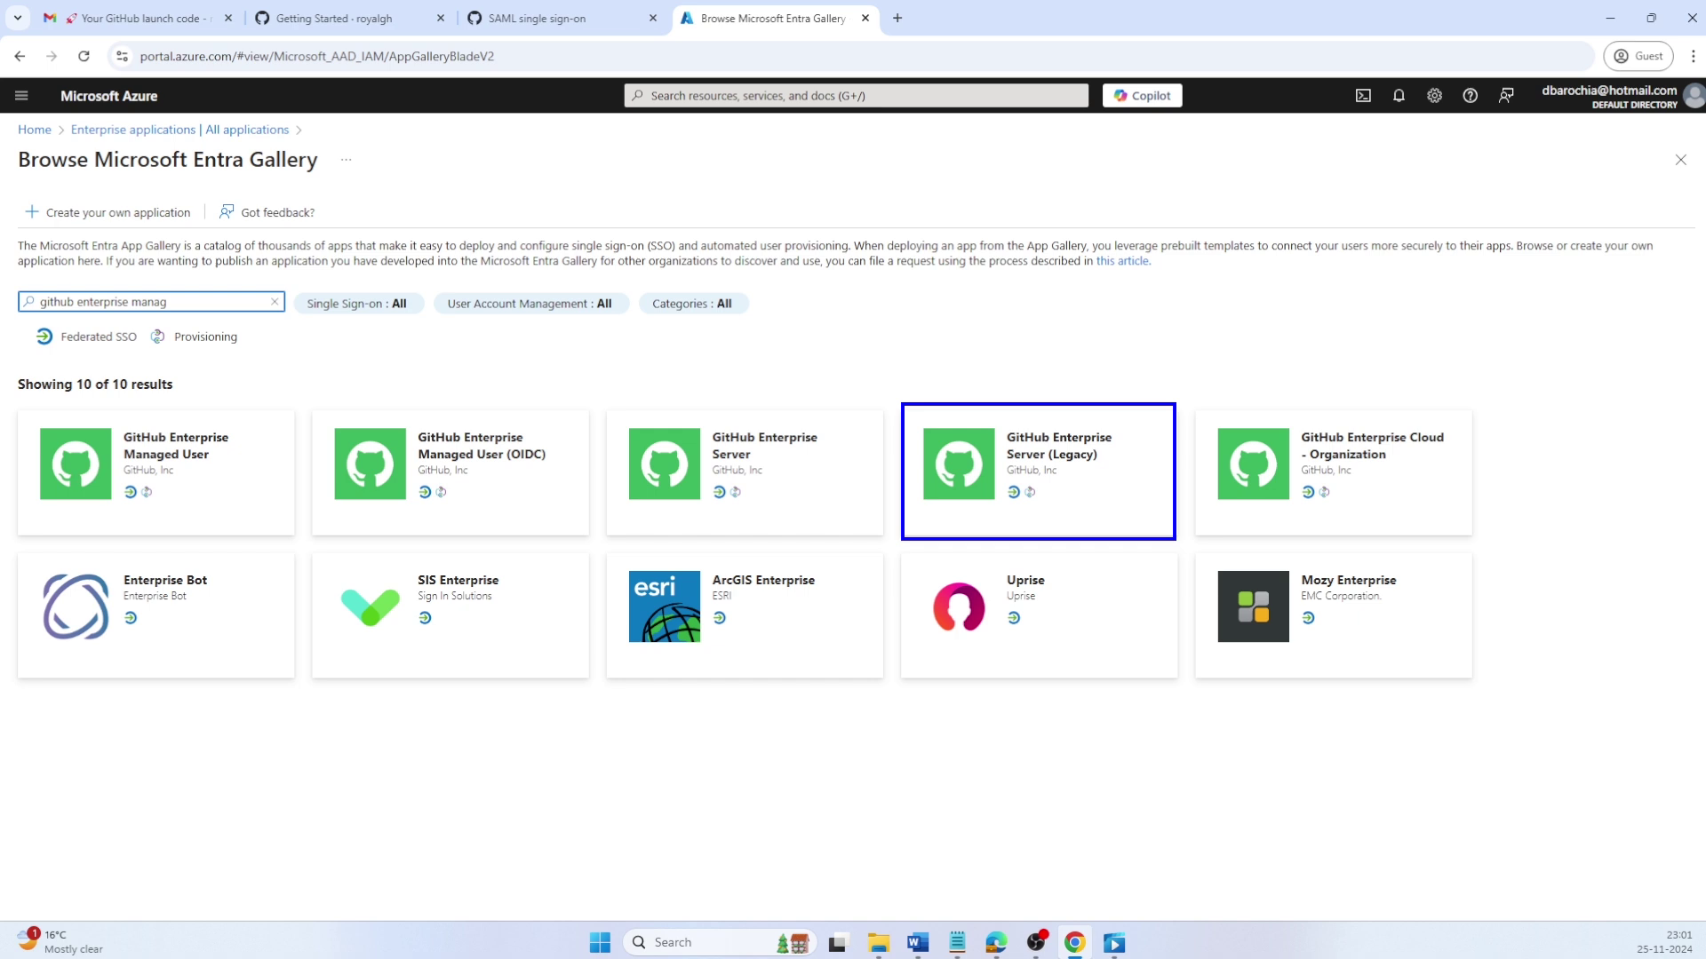
{"action": "key", "text": "Return"}
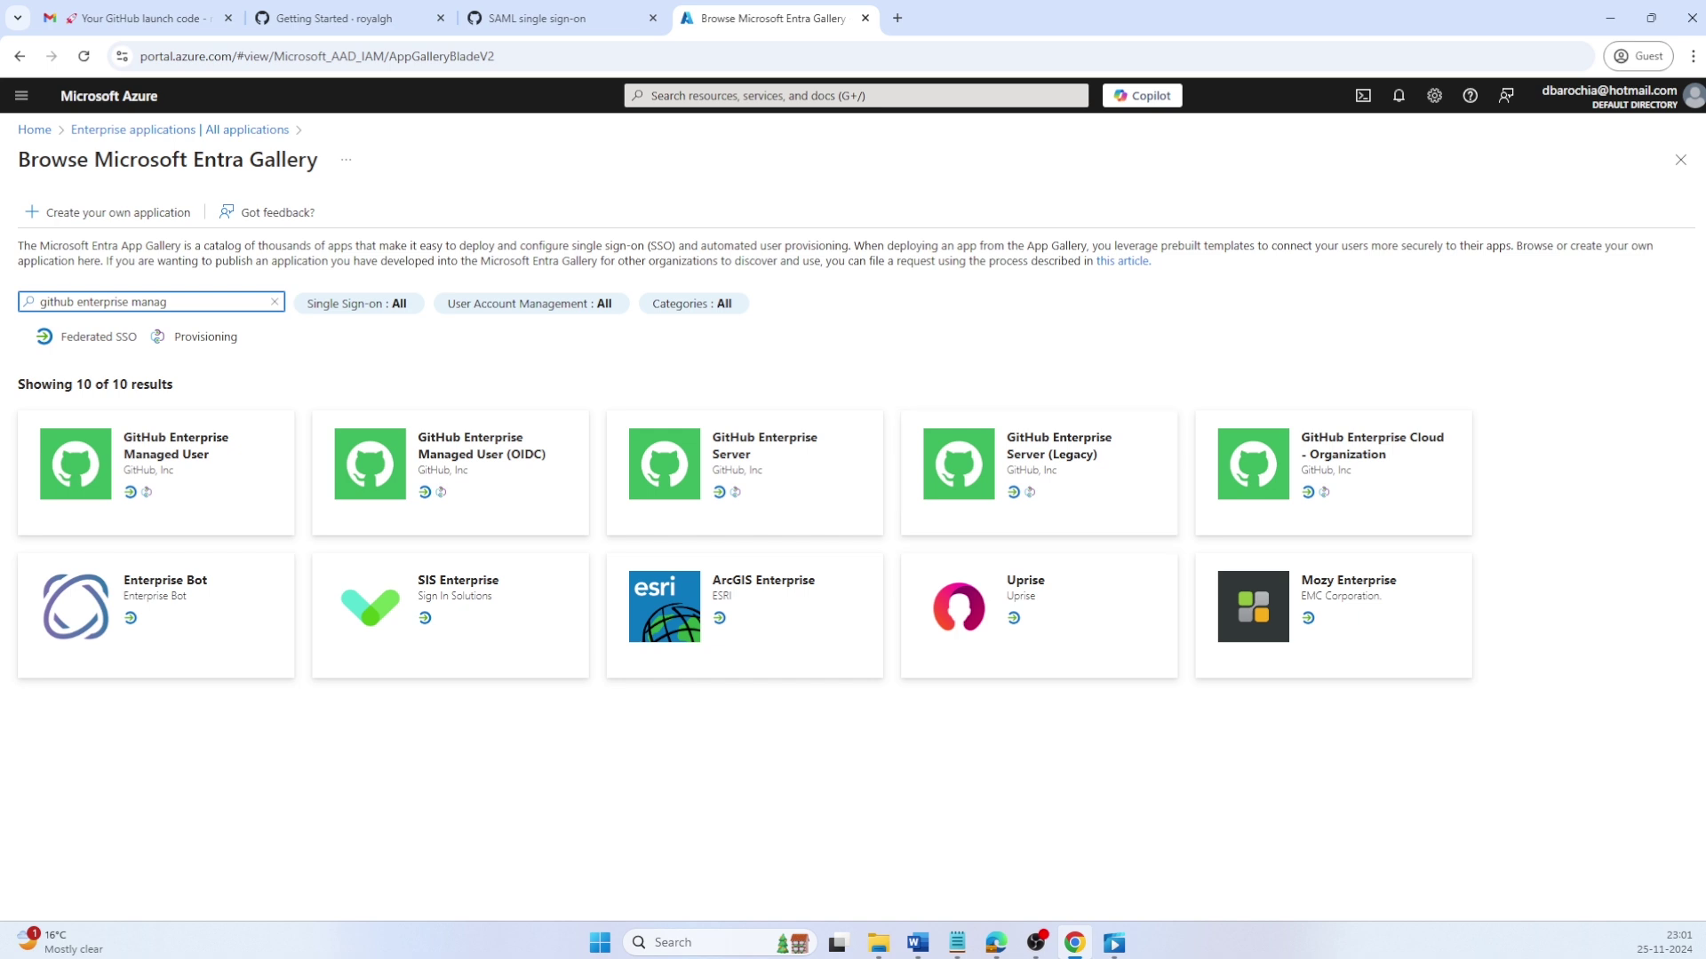
{"action": "left_click", "coordinate": [181, 465]}
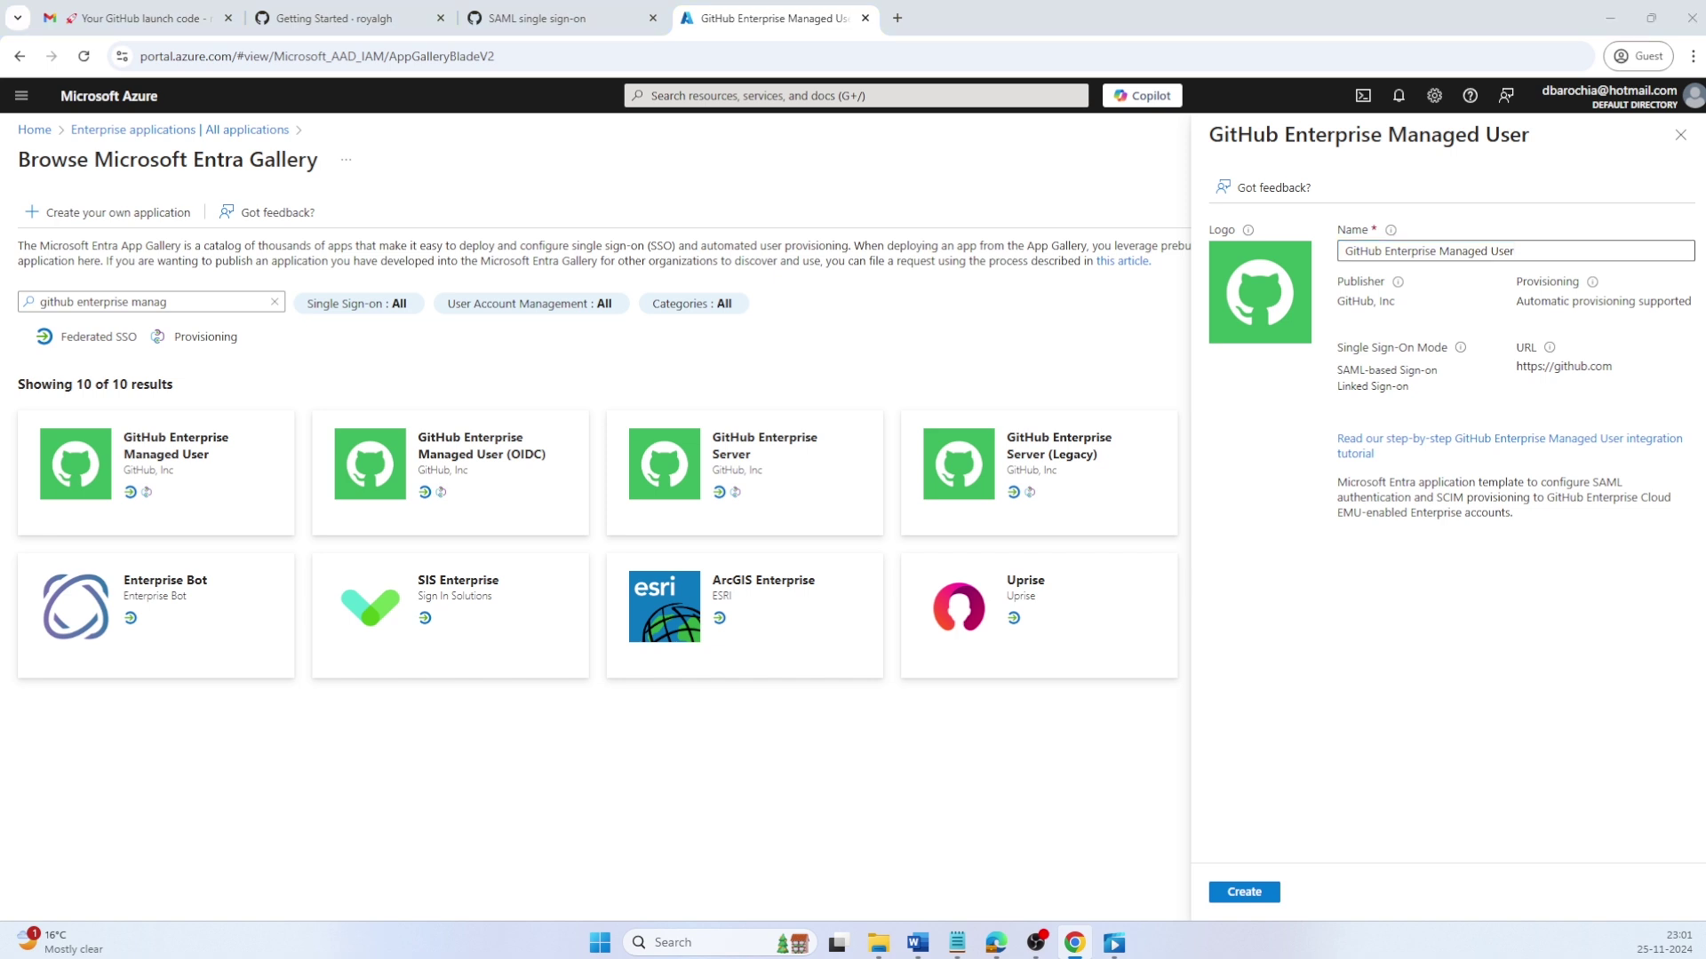
Step: Create the gallery app under the name 'Royal GitHub Enterprise Managed User'
{"action": "key", "text": "alt+Tab"}
{"action": "key", "text": "alt+Tab"}
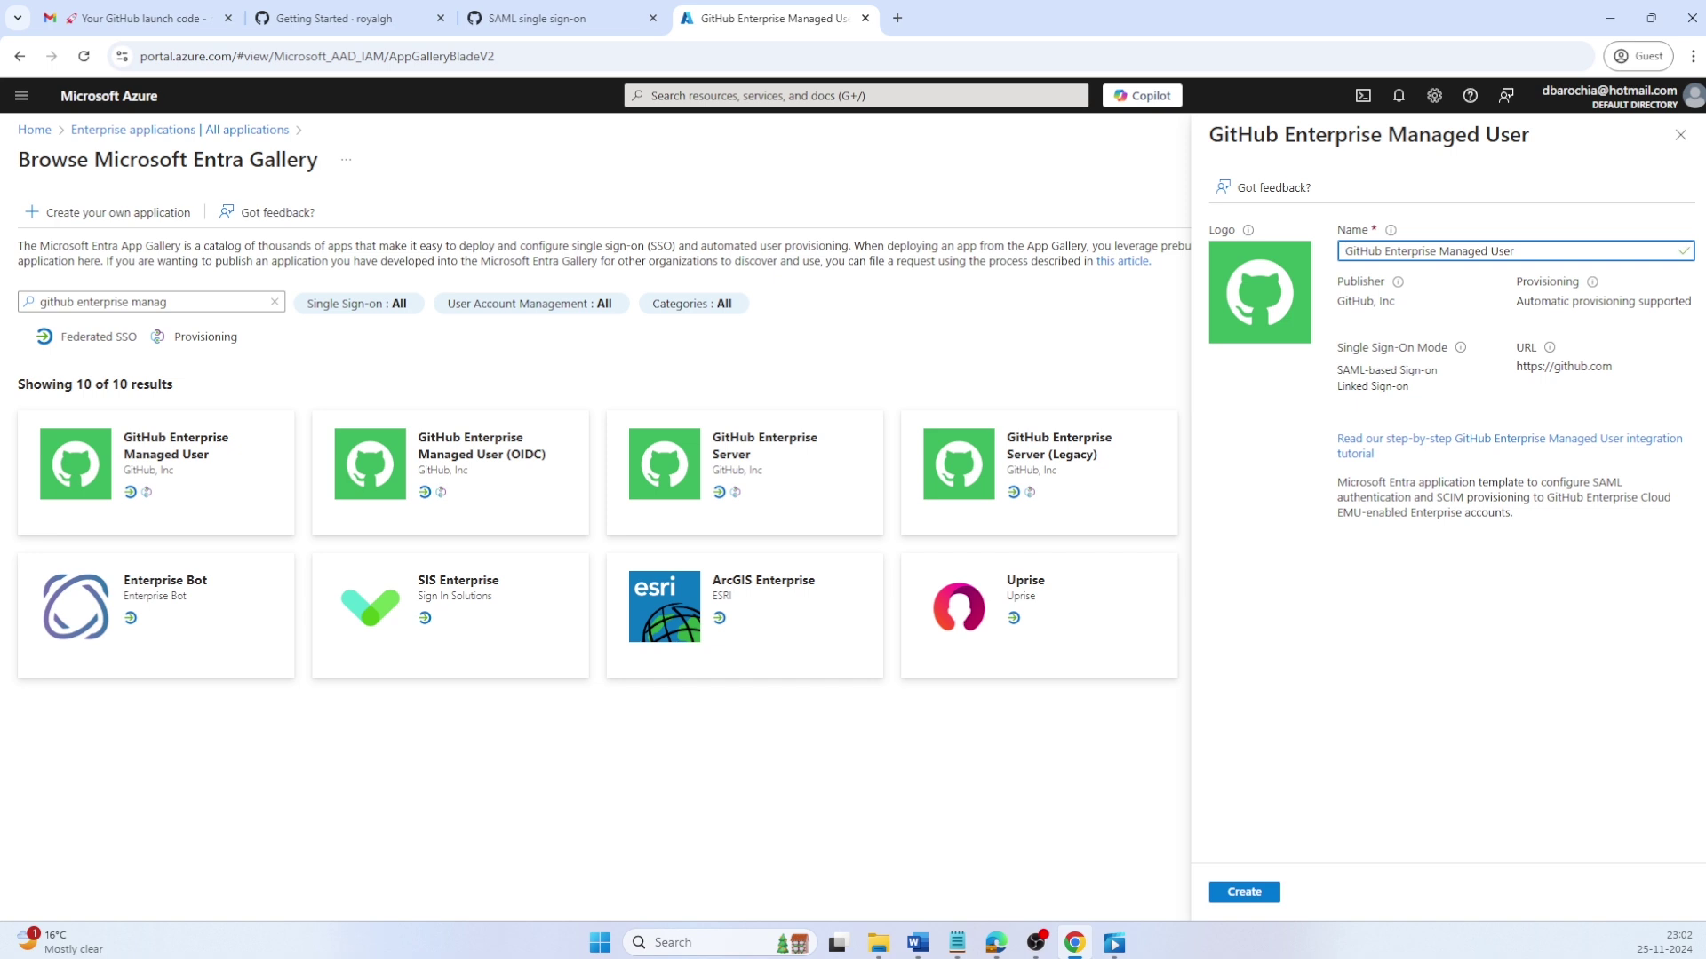
{"action": "type", "text": "Royal"}
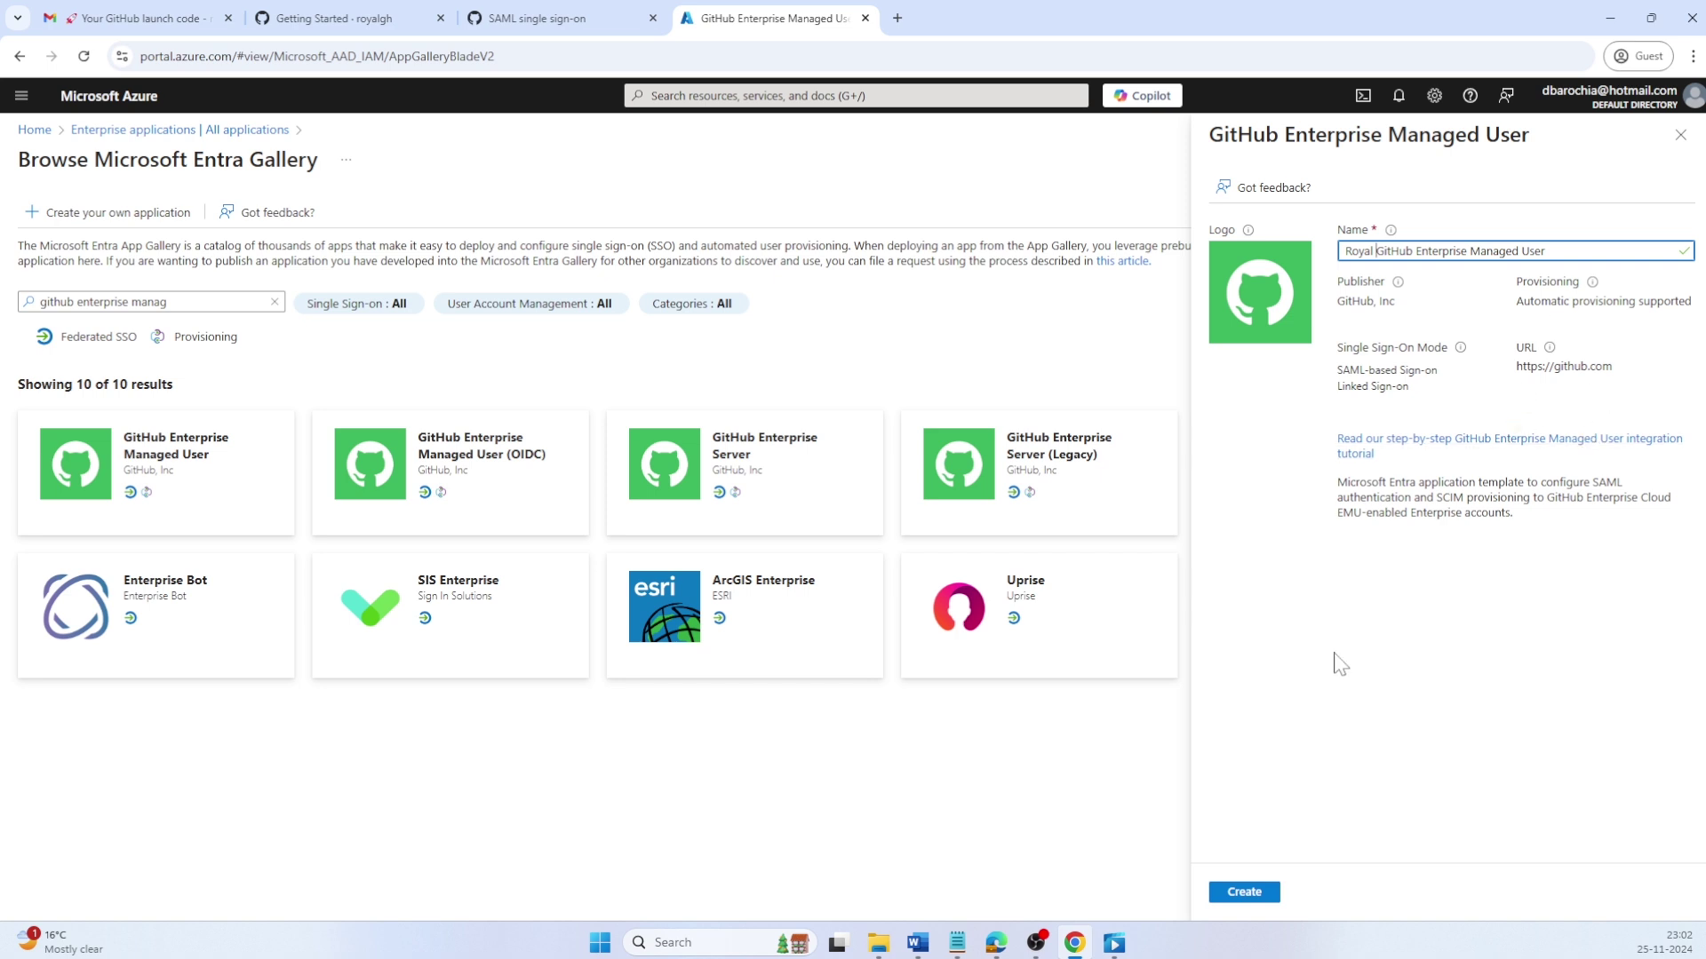
{"action": "left_click", "coordinate": [1244, 892]}
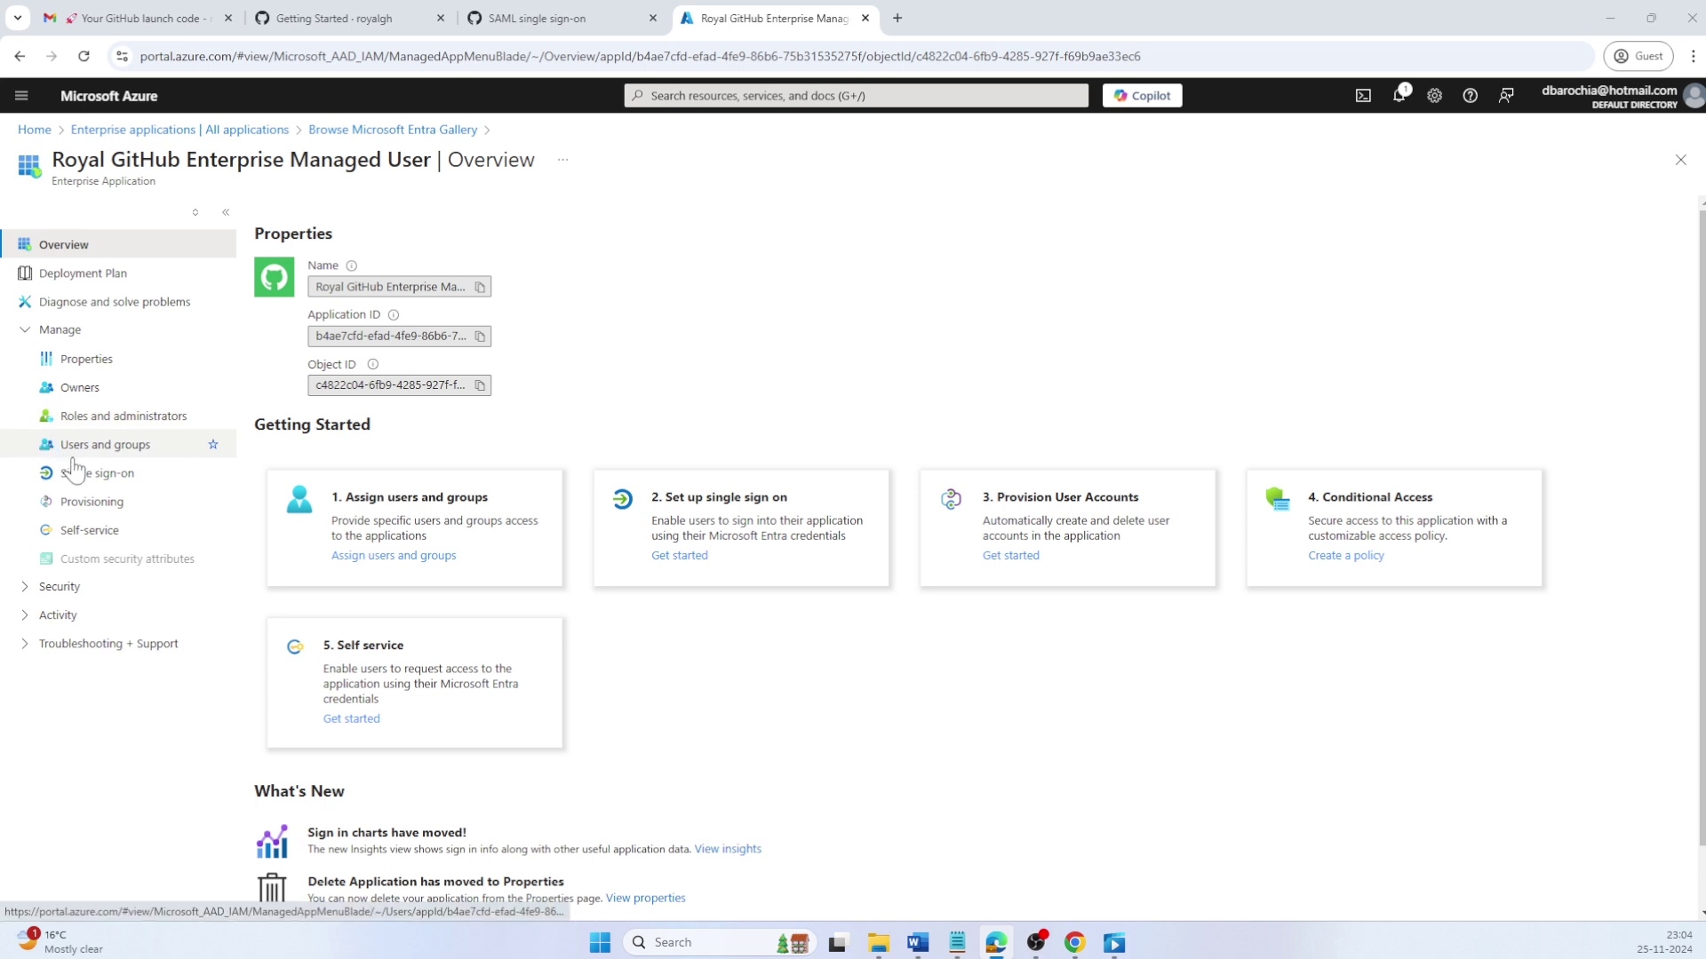
Step: Choose SAML as the app's single sign-on method
{"action": "left_click", "coordinate": [111, 475]}
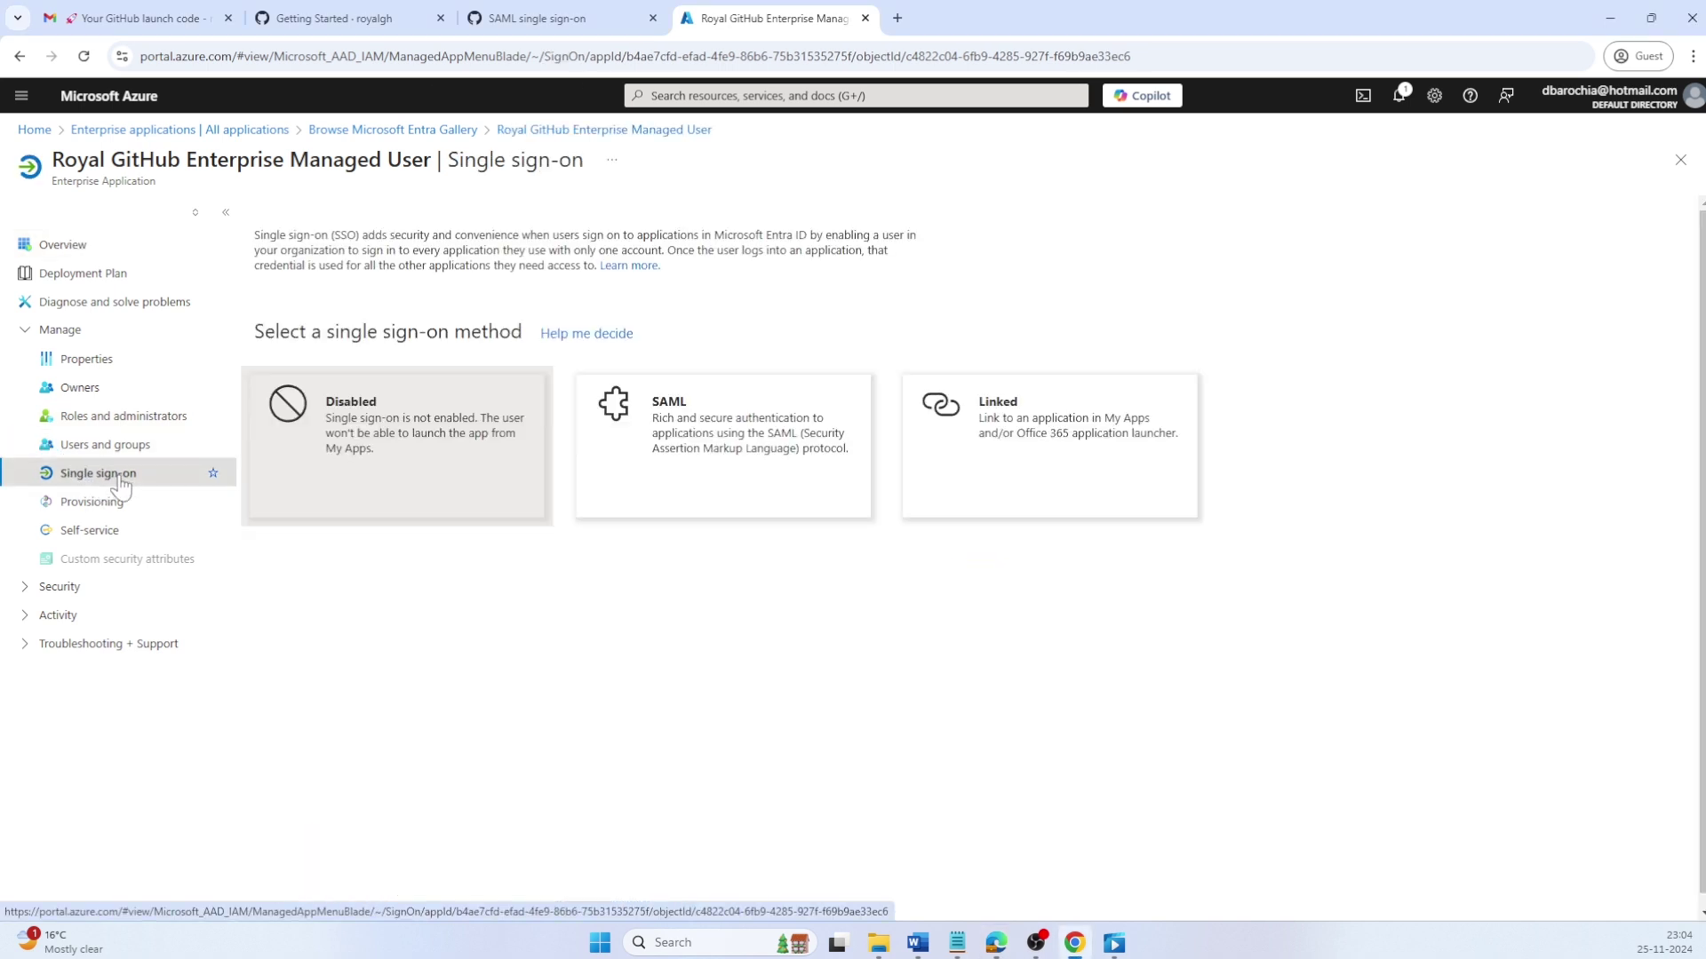
{"action": "left_click", "coordinate": [672, 482]}
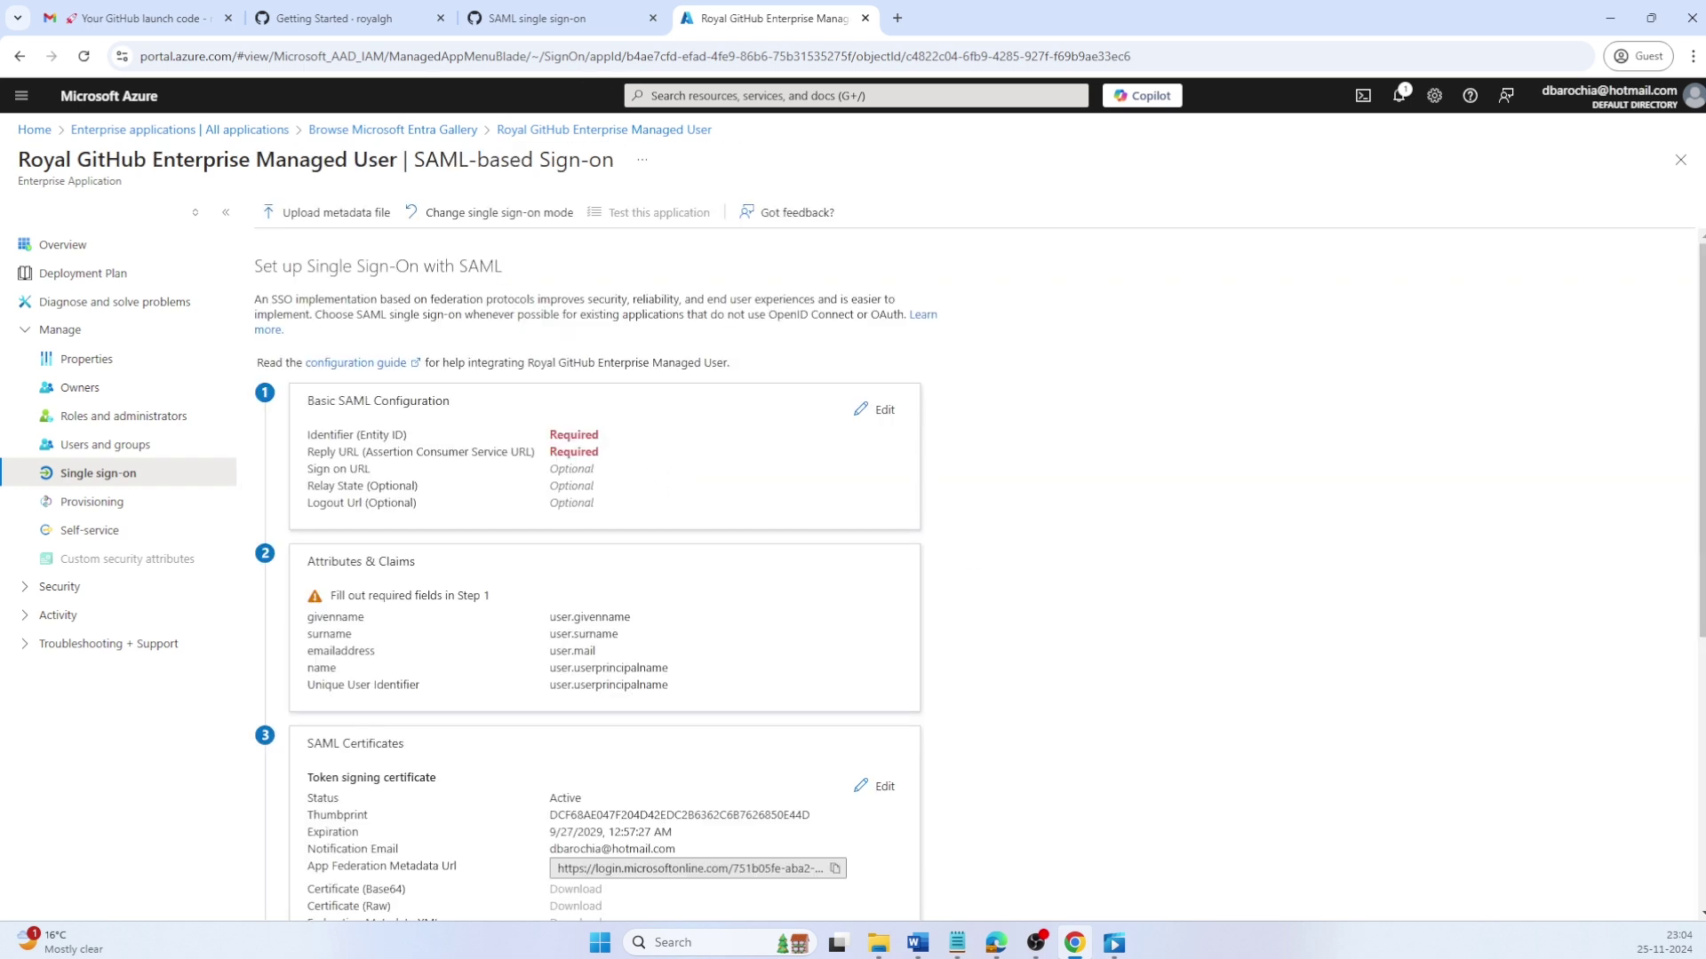
Step: Open the Basic SAML Configuration editor and copy an 'identifier:' label into Notepad
{"action": "left_click", "coordinate": [882, 410]}
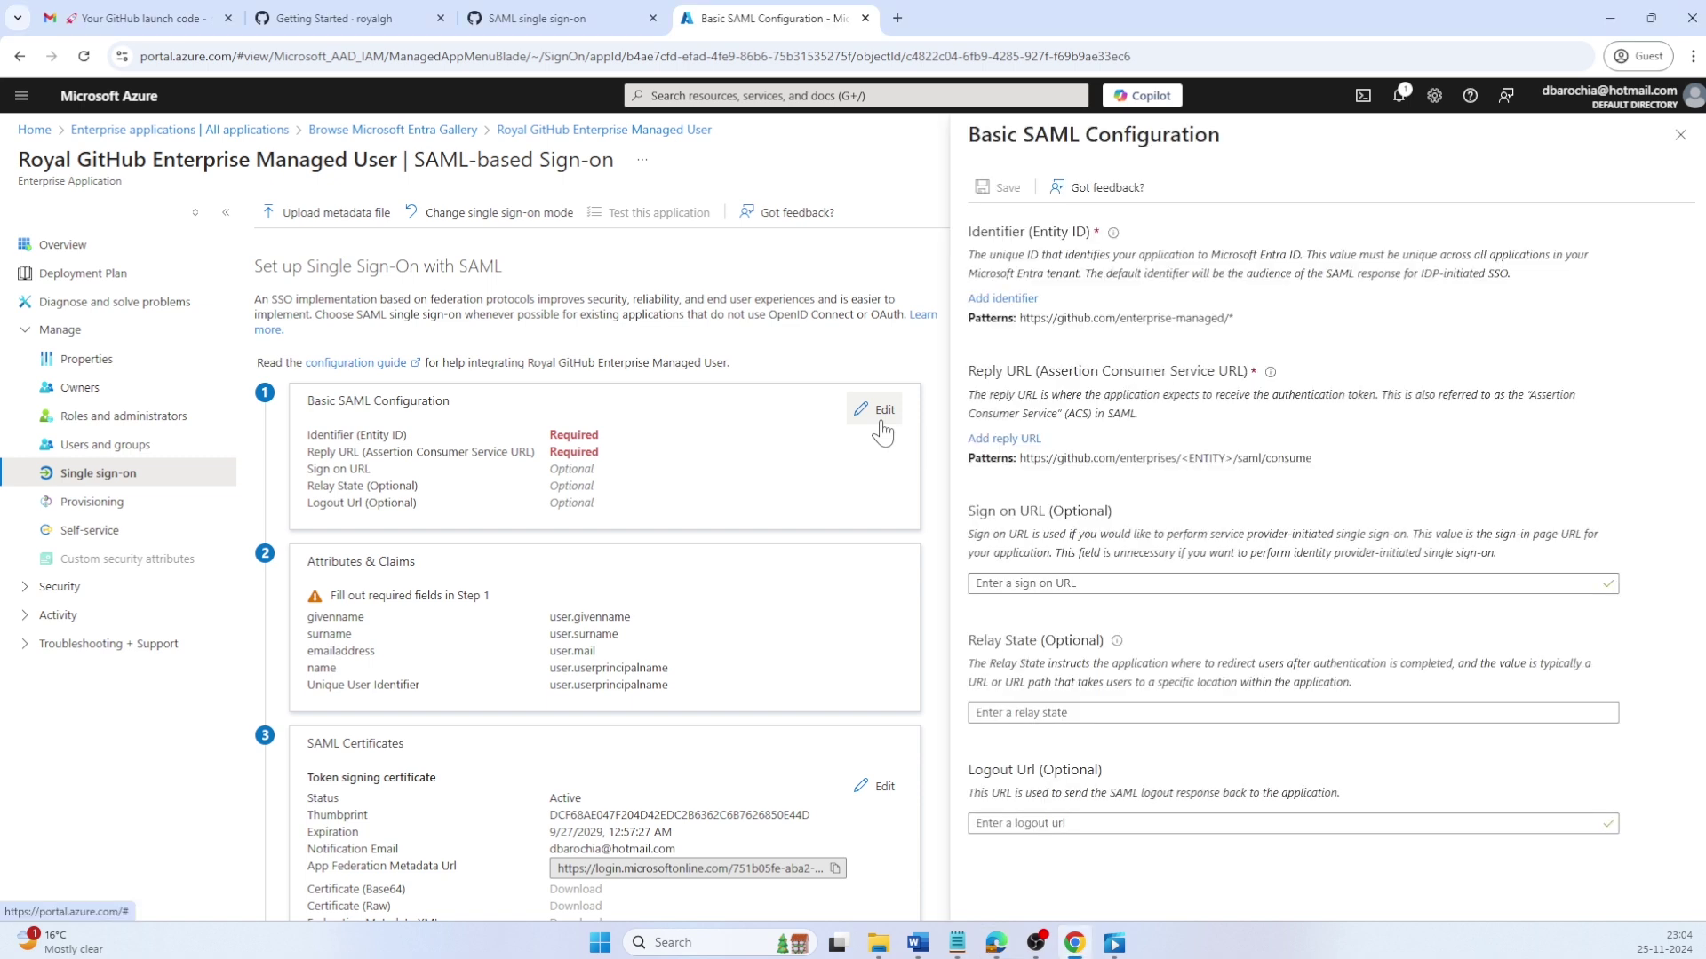
{"action": "left_click_drag", "start_coordinate": [1038, 298], "coordinate": [994, 298]}
{"action": "key", "text": "ctrl+c"}
{"action": "key", "text": "alt+Tab"}
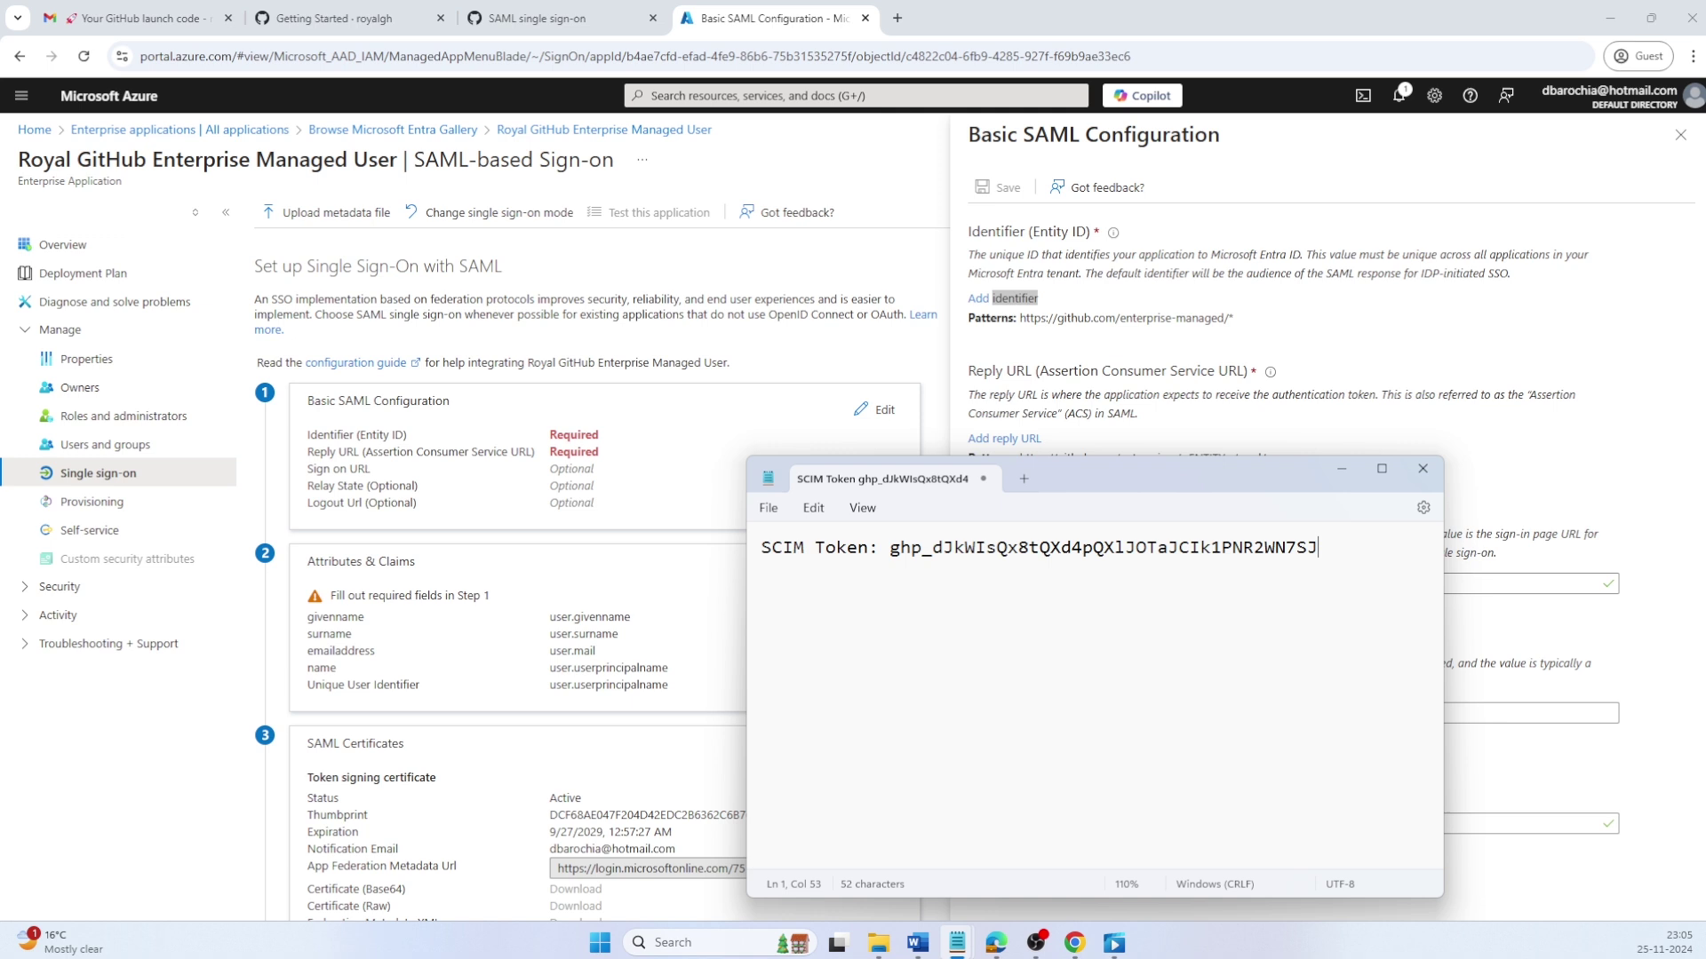
{"action": "key", "text": "Return"}
{"action": "key", "text": "ctrl+v"}
{"action": "type", "text": ":"}
{"action": "key", "text": "Return"}
Step: Copy the Reply URL and Sign on URL labels into Notepad on separate lines
{"action": "left_click_drag", "start_coordinate": [968, 372], "coordinate": [1030, 370]}
{"action": "key", "text": "alt+Tab"}
{"action": "type", "text": "Reply URL"}
{"action": "key", "text": "Return"}
{"action": "key", "text": "alt+Tab"}
{"action": "left_click_drag", "start_coordinate": [968, 511], "coordinate": [681, 407]}
{"action": "key", "text": "alt+Tab"}
{"action": "type", "text": "Sign on URL"}
{"action": "key", "text": "alt+Tab"}
{"action": "left_click", "coordinate": [338, 18]}
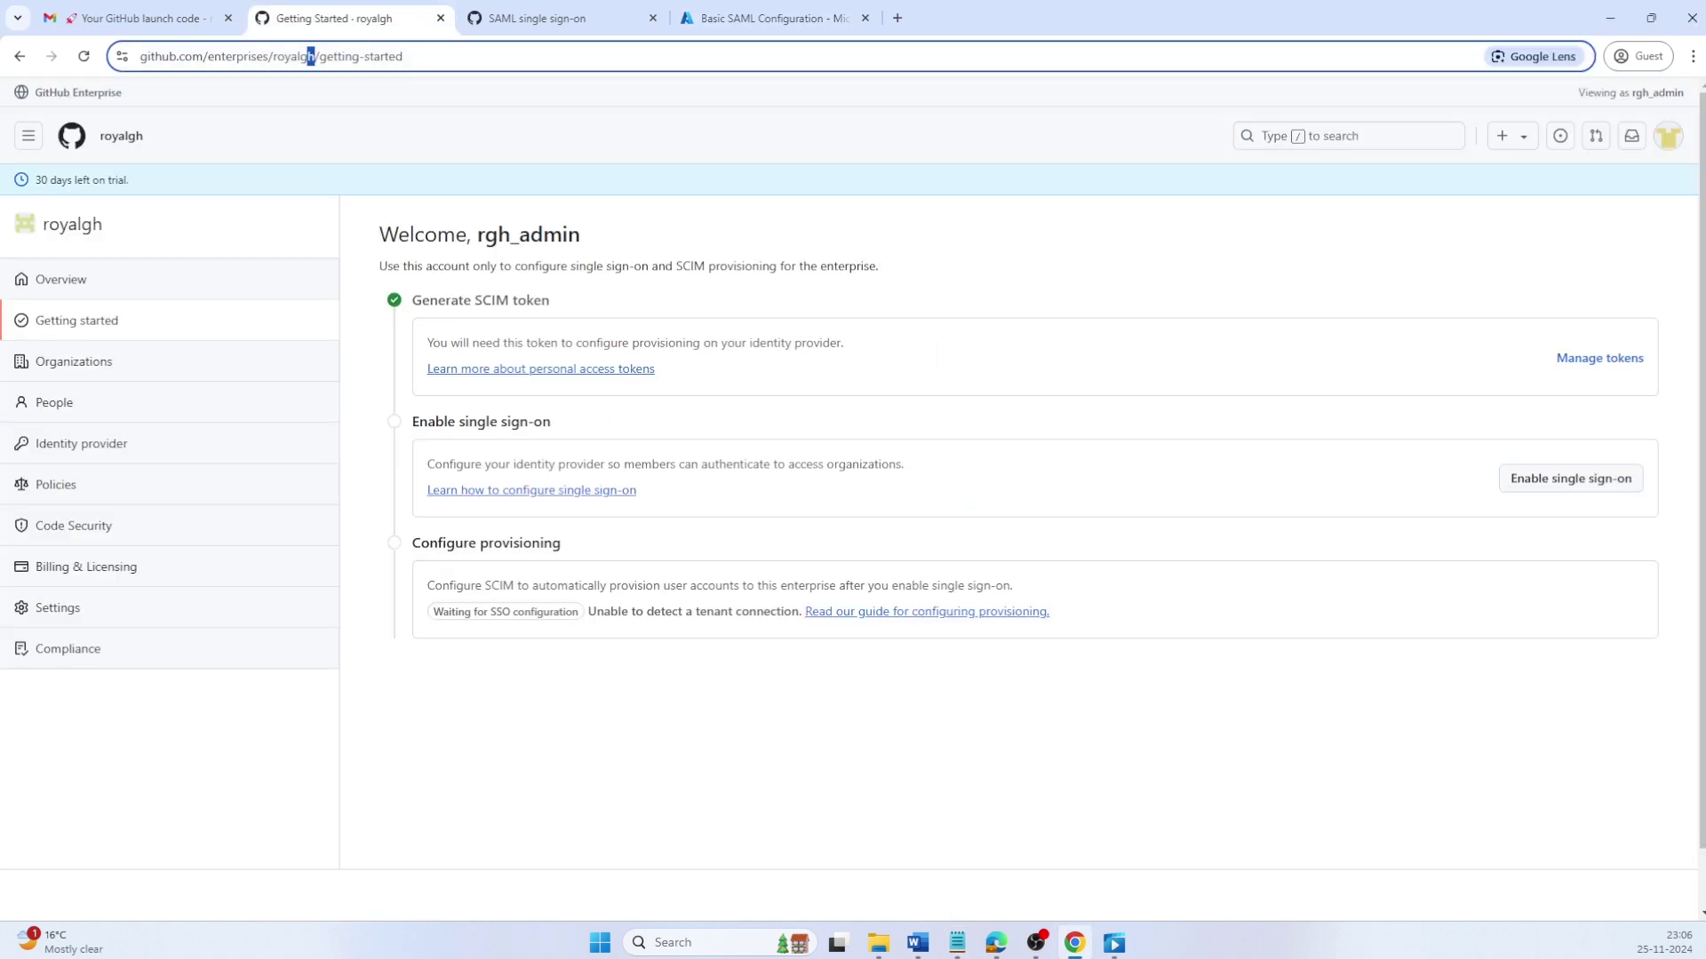
{"action": "left_click_drag", "start_coordinate": [309, 56], "coordinate": [140, 56]}
{"action": "key", "text": "ctrl+c"}
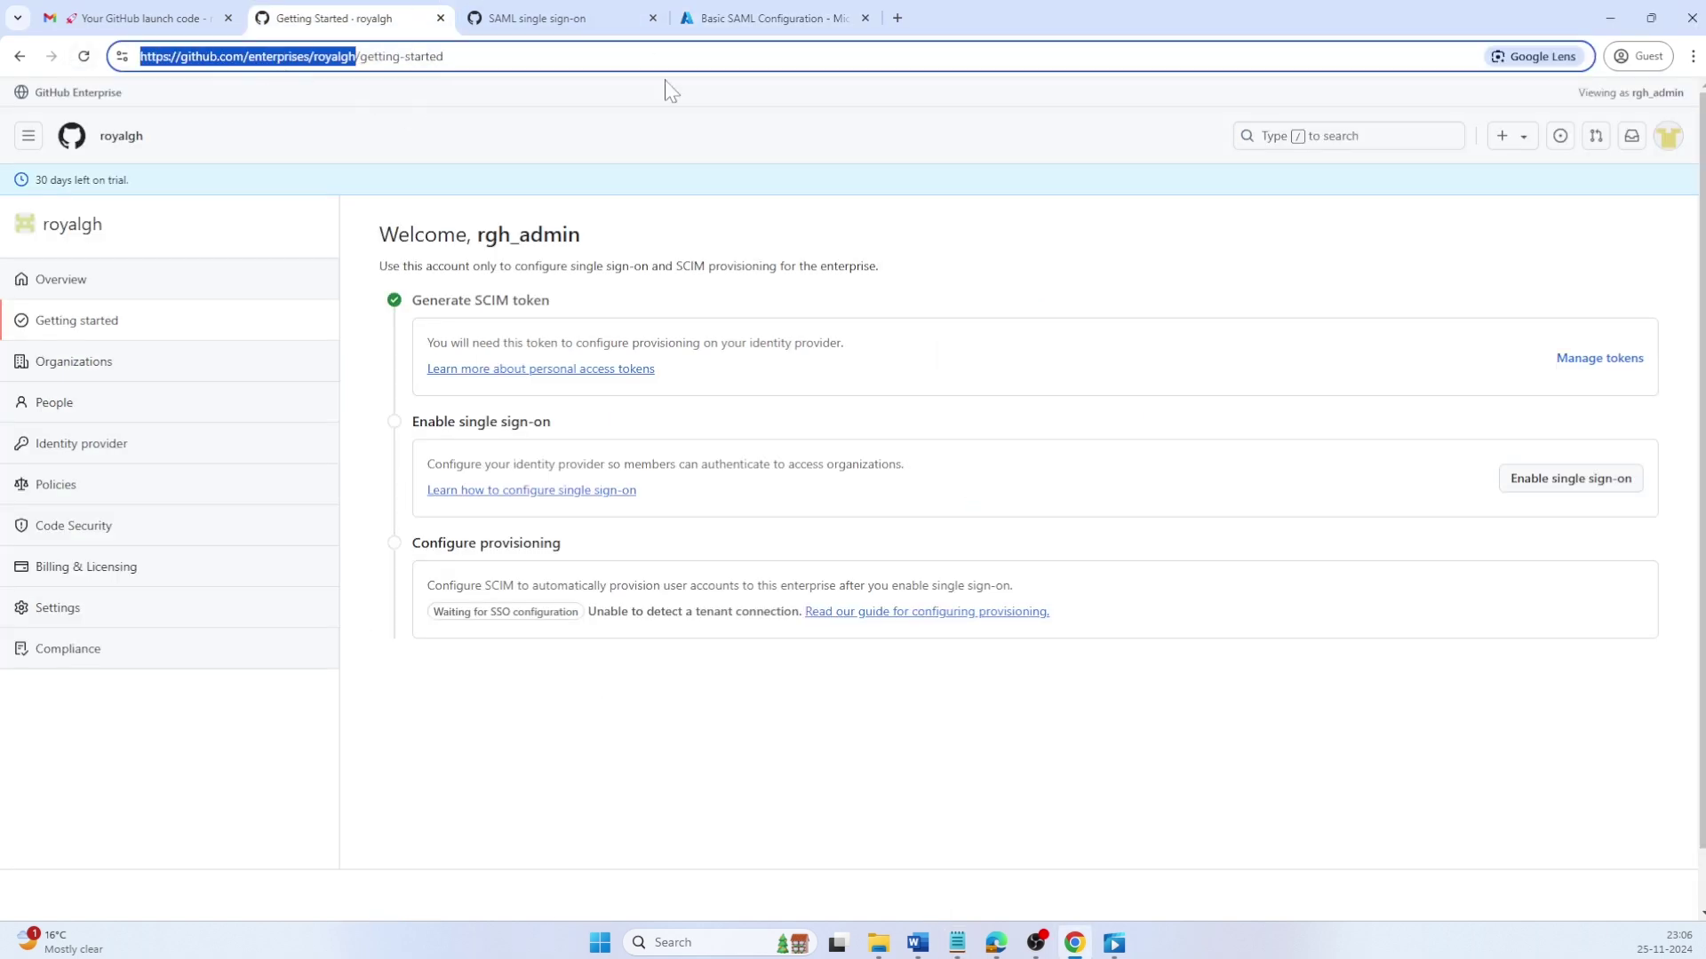
{"action": "key", "text": "alt+Tab"}
{"action": "key", "text": "ctrl+v"}
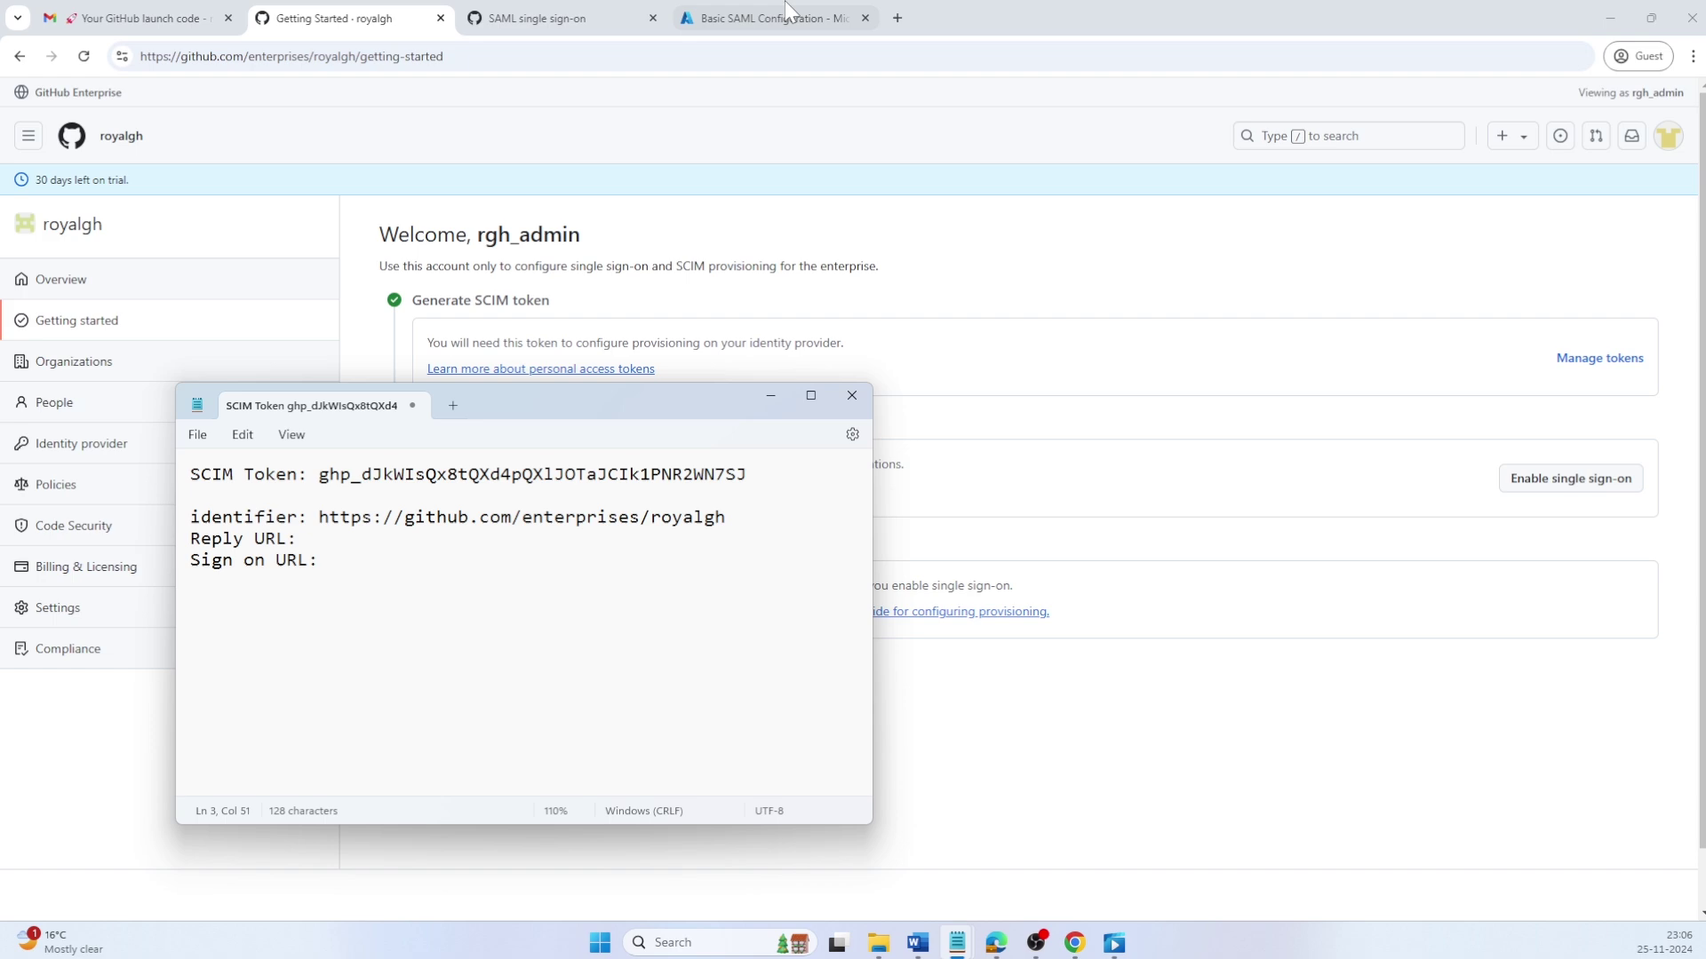
{"action": "left_click", "coordinate": [800, 8]}
{"action": "left_click_drag", "start_coordinate": [1053, 459], "coordinate": [1312, 458]}
{"action": "key", "text": "ctrl+c"}
{"action": "key", "text": "alt+Tab"}
{"action": "key", "text": "ctrl+v"}
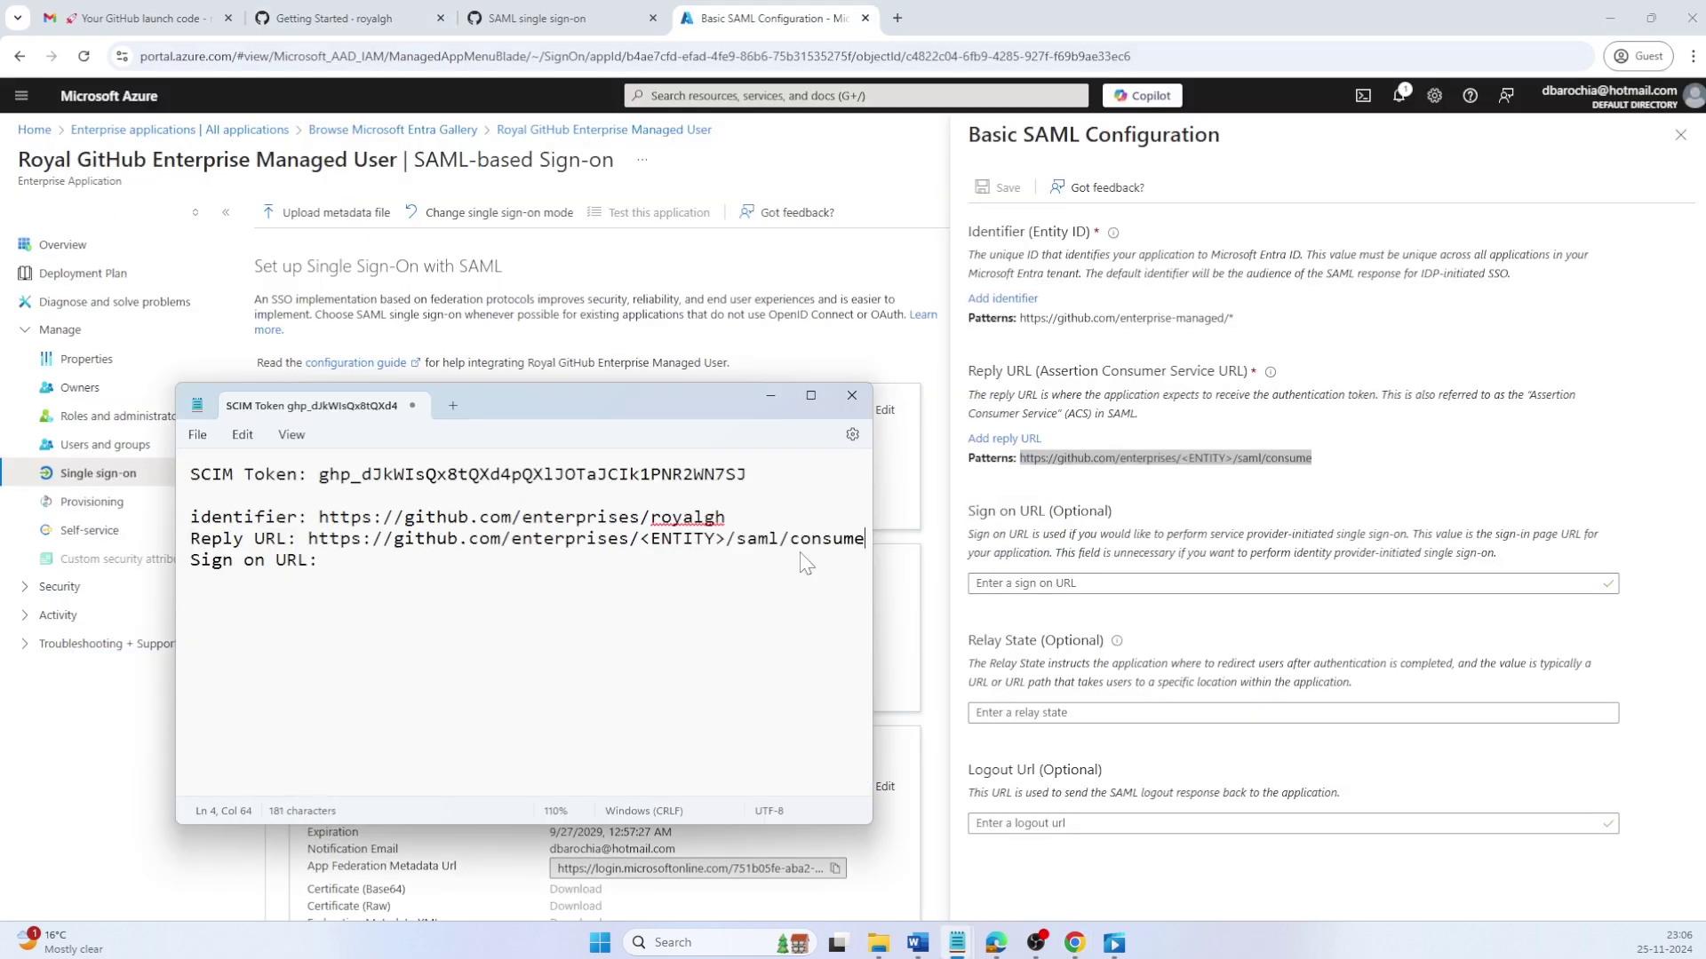
{"action": "double_click", "coordinate": [729, 517]}
{"action": "key", "text": "ctrl+c"}
{"action": "key", "text": "Down"}
{"action": "key", "text": "shift+Left"}
{"action": "key", "text": "shift+Left"}
{"action": "key", "text": "shift+Left"}
{"action": "key", "text": "shift+Left"}
{"action": "key", "text": "shift+Left"}
{"action": "key", "text": "shift+Left"}
{"action": "key", "text": "shift+Left"}
{"action": "key", "text": "shift+Left"}
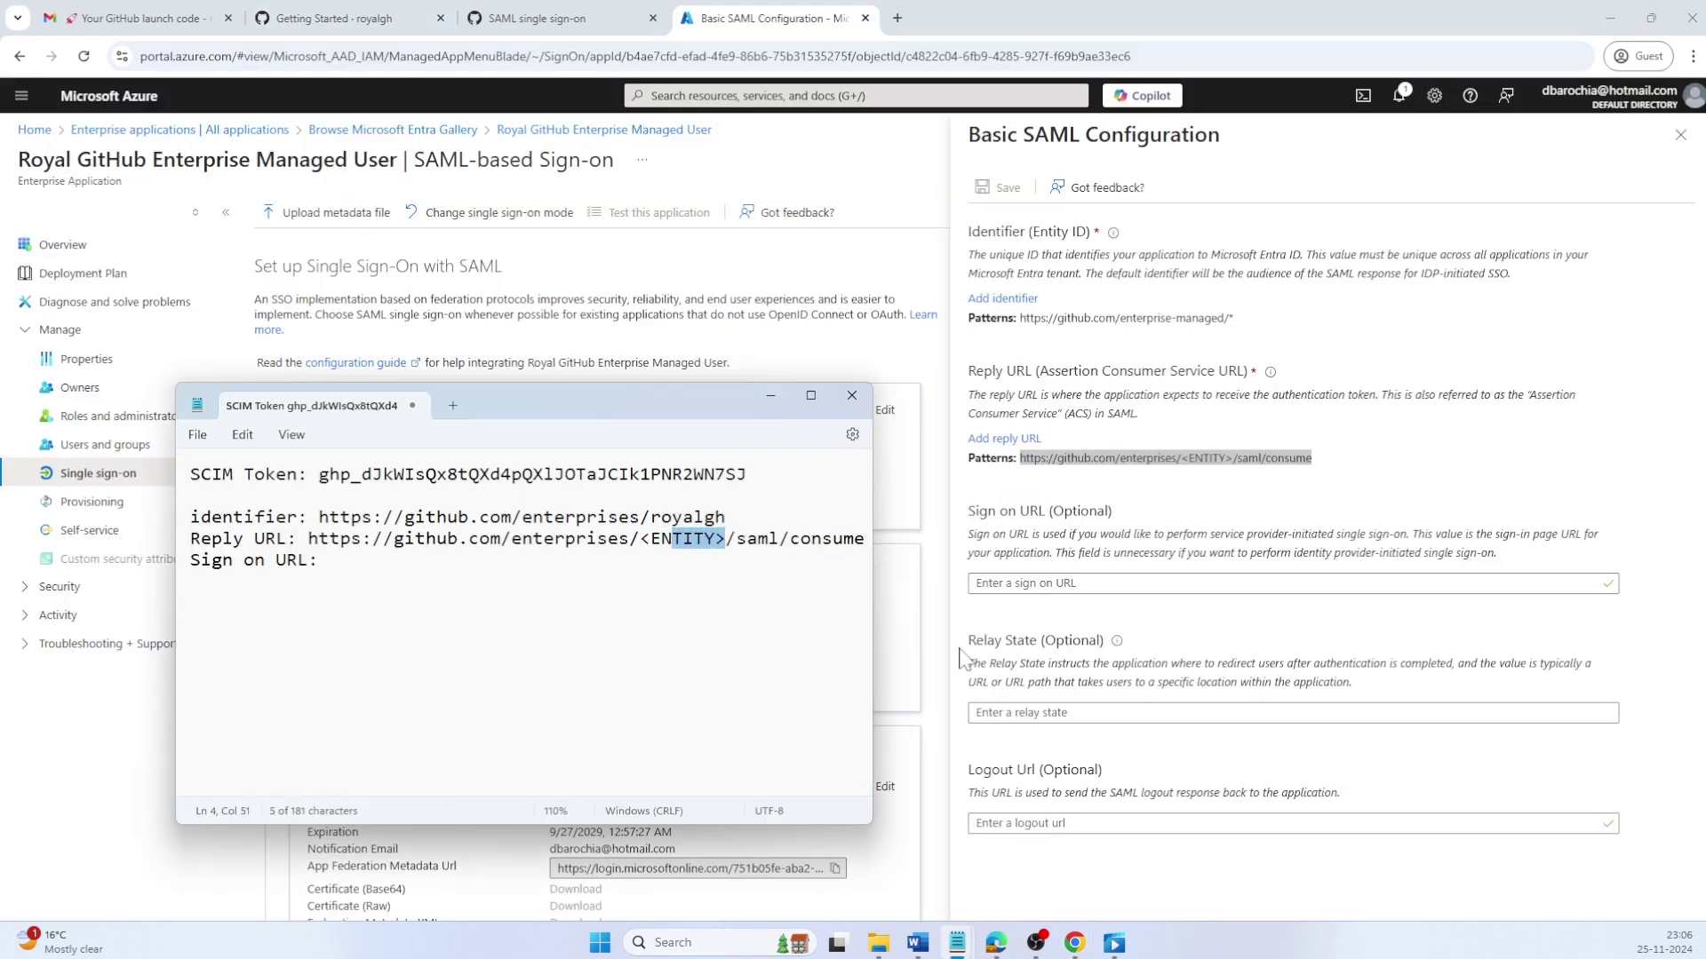
{"action": "key", "text": "ctrl+v"}
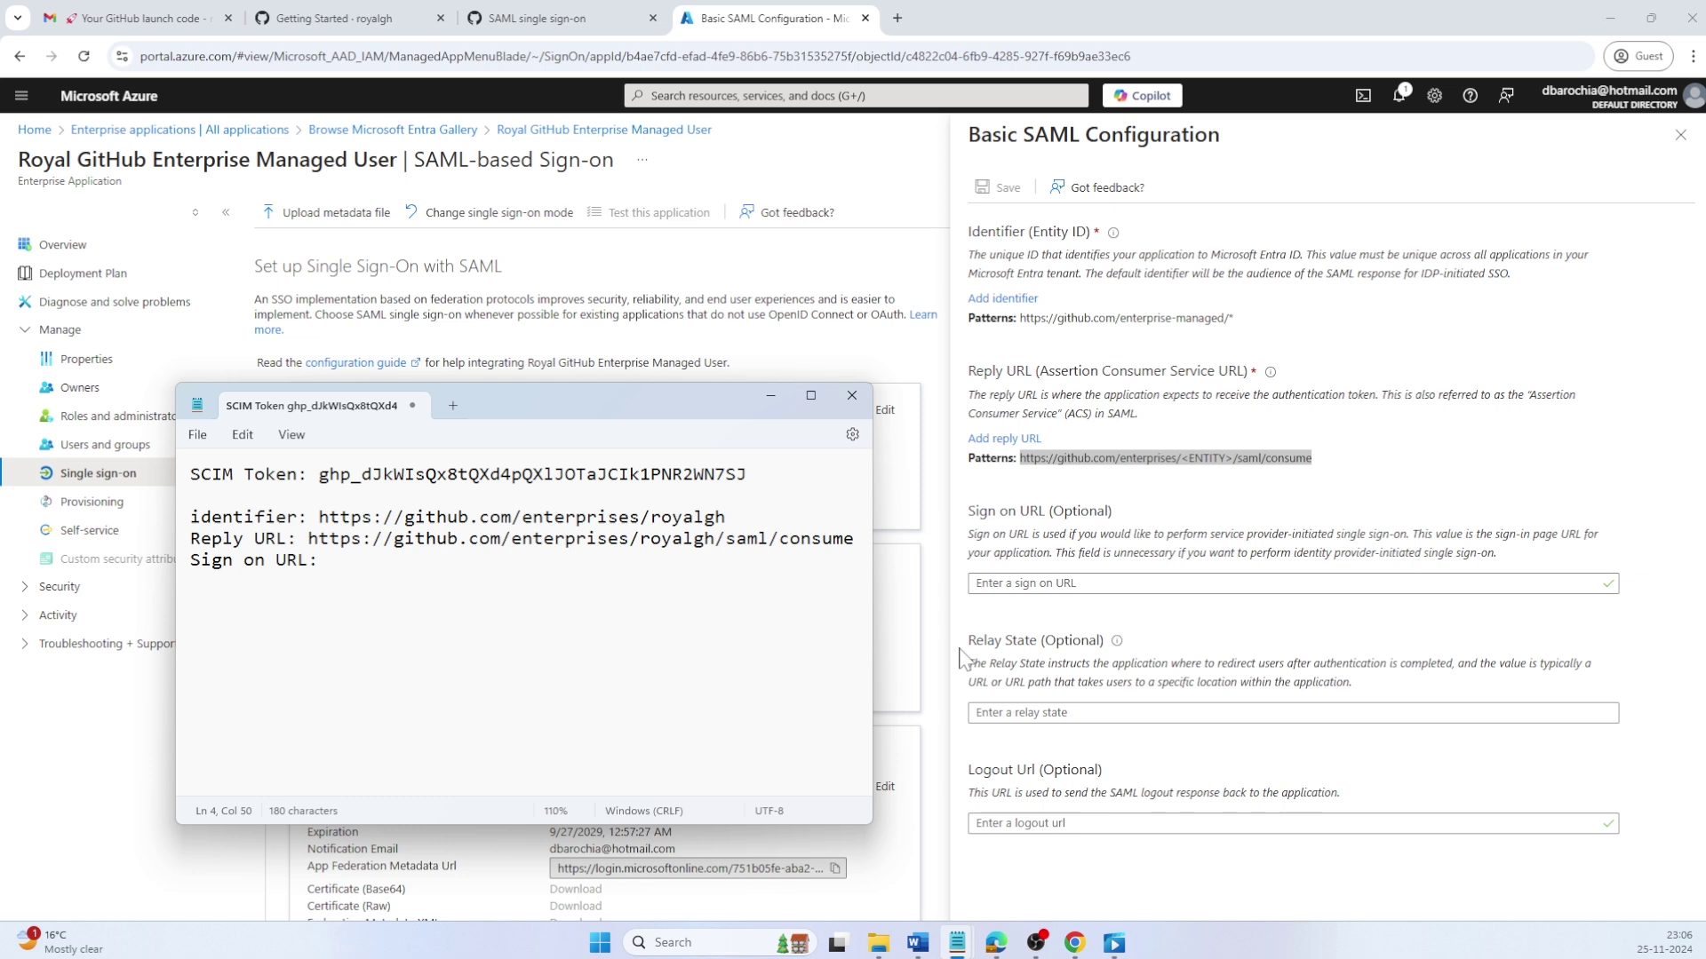
{"action": "key", "text": "Down"}
{"action": "key", "text": "shift+End"}
{"action": "key", "text": "ctrl+c"}
{"action": "key", "text": "Down"}
{"action": "key", "text": "Down"}
{"action": "key", "text": "ctrl+v"}
{"action": "type", "text": "/sso"}
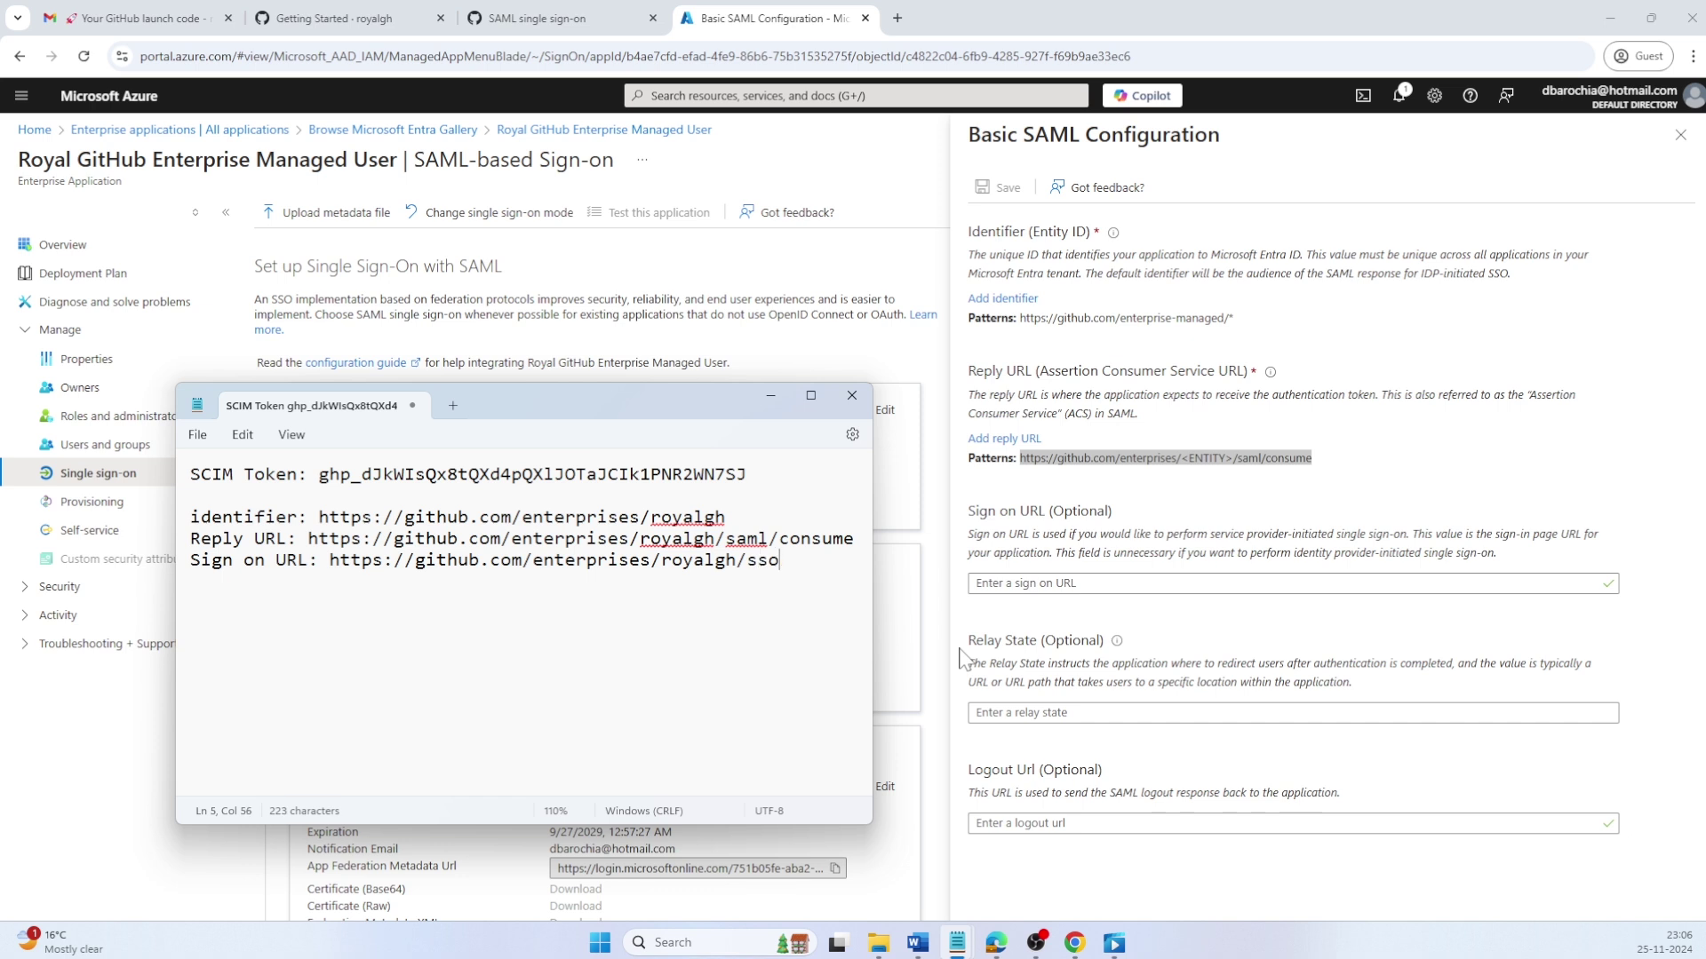
{"action": "key", "text": "Up"}
{"action": "key", "text": "Up"}
Step: Add the royalgh Identifier and saml/consume Reply URL entries to the Basic SAML Configuration
{"action": "key", "text": "ctrl+shift+Left"}
{"action": "key", "text": "ctrl+shift+Left"}
{"action": "key", "text": "ctrl+shift+Left"}
{"action": "key", "text": "ctrl+shift+Left"}
{"action": "key", "text": "ctrl+shift+Left"}
{"action": "key", "text": "ctrl+shift+Left"}
{"action": "key", "text": "ctrl+shift+Left"}
{"action": "key", "text": "ctrl+shift+Left"}
{"action": "key", "text": "ctrl+shift+Left"}
{"action": "left_click", "coordinate": [1002, 299]}
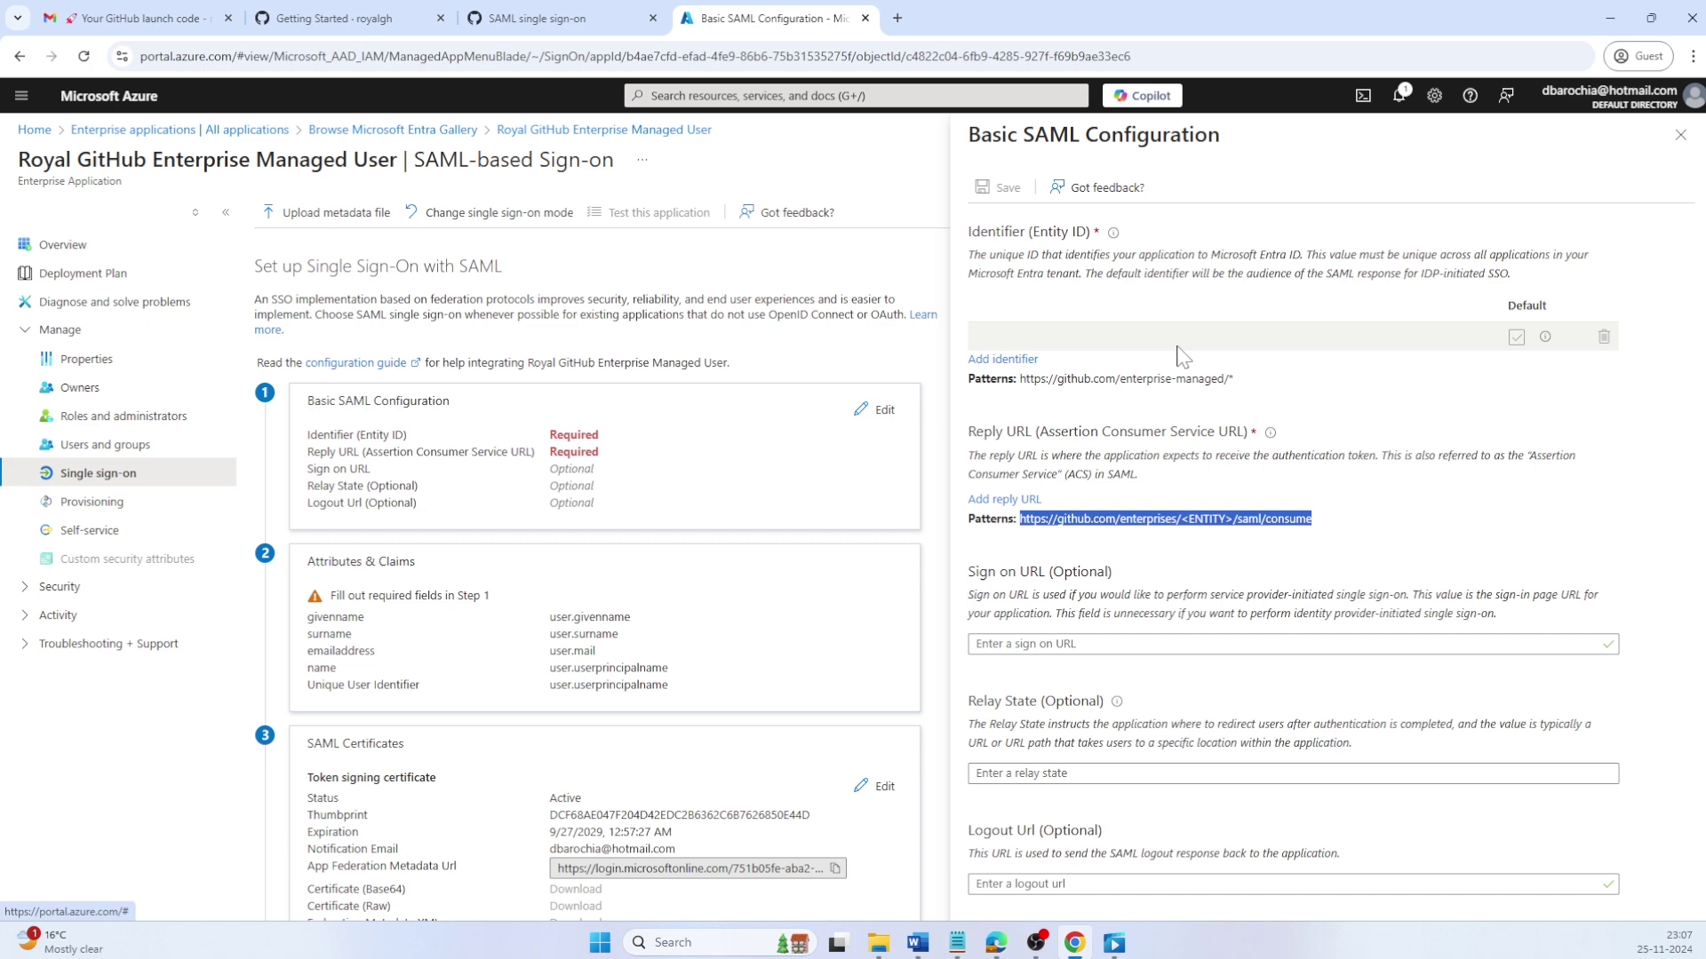
{"action": "left_click", "coordinate": [1178, 346]}
{"action": "key", "text": "ctrl+v"}
{"action": "key", "text": "alt+Tab"}
{"action": "key", "text": "Down"}
{"action": "key", "text": "Left"}
{"action": "key", "text": "shift+End"}
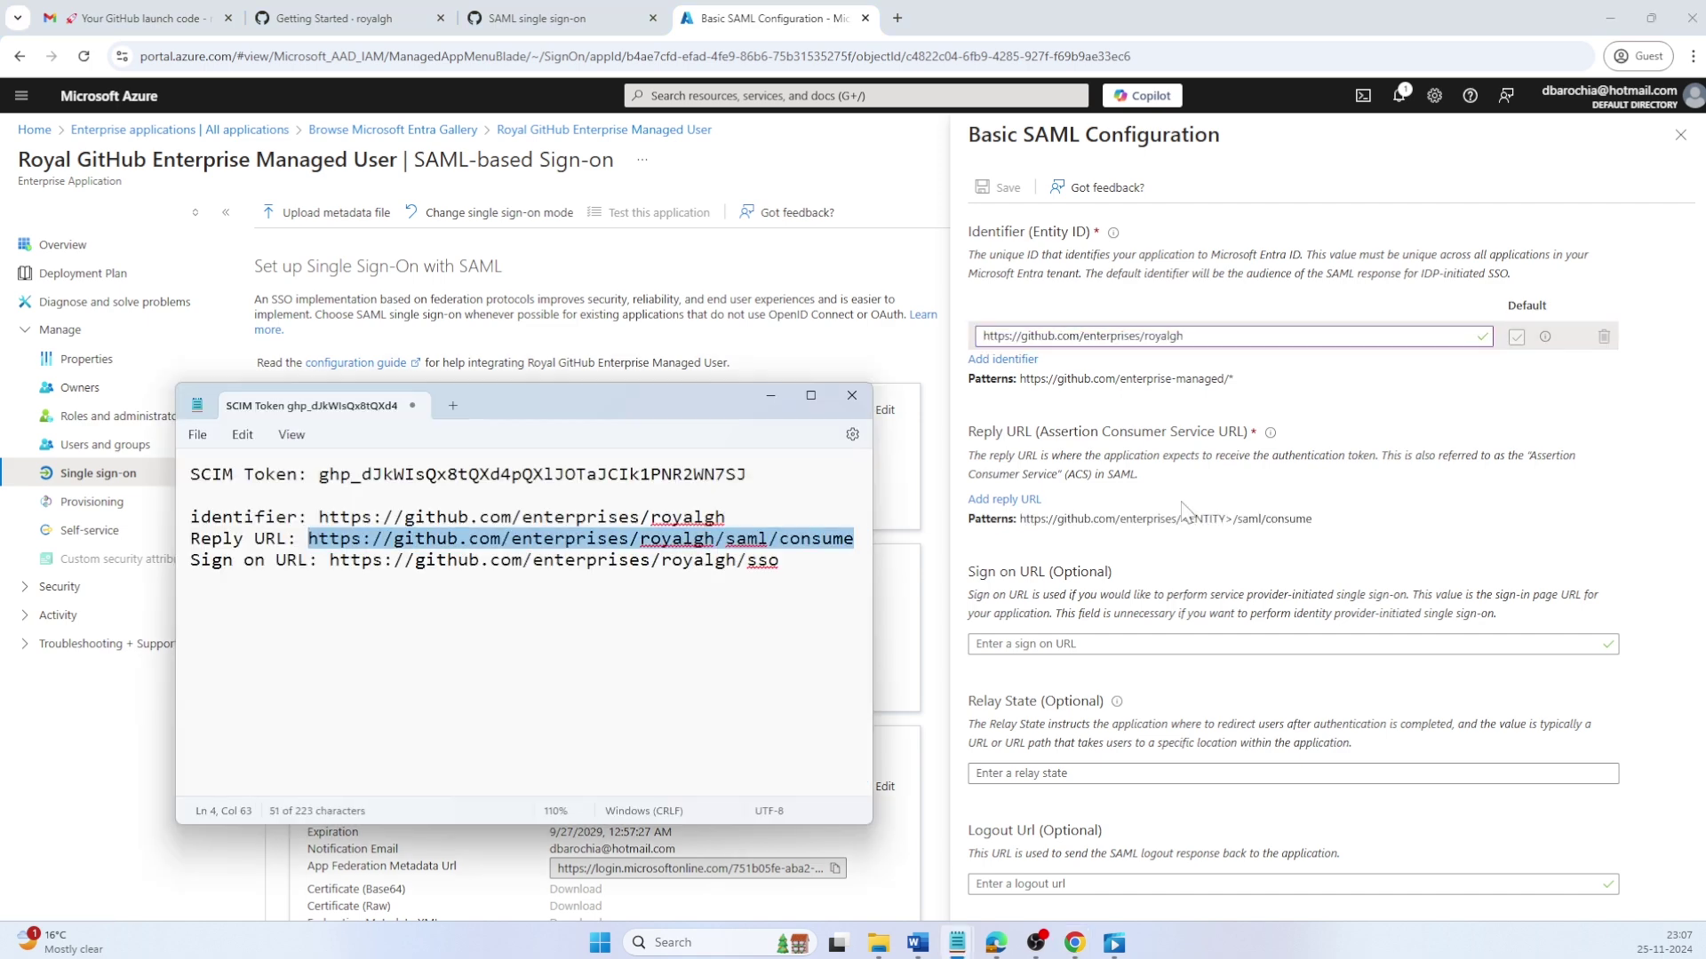
{"action": "key", "text": "ctrl+c"}
{"action": "left_click", "coordinate": [1004, 499]}
{"action": "left_click", "coordinate": [1136, 533]}
{"action": "key", "text": "ctrl+v"}
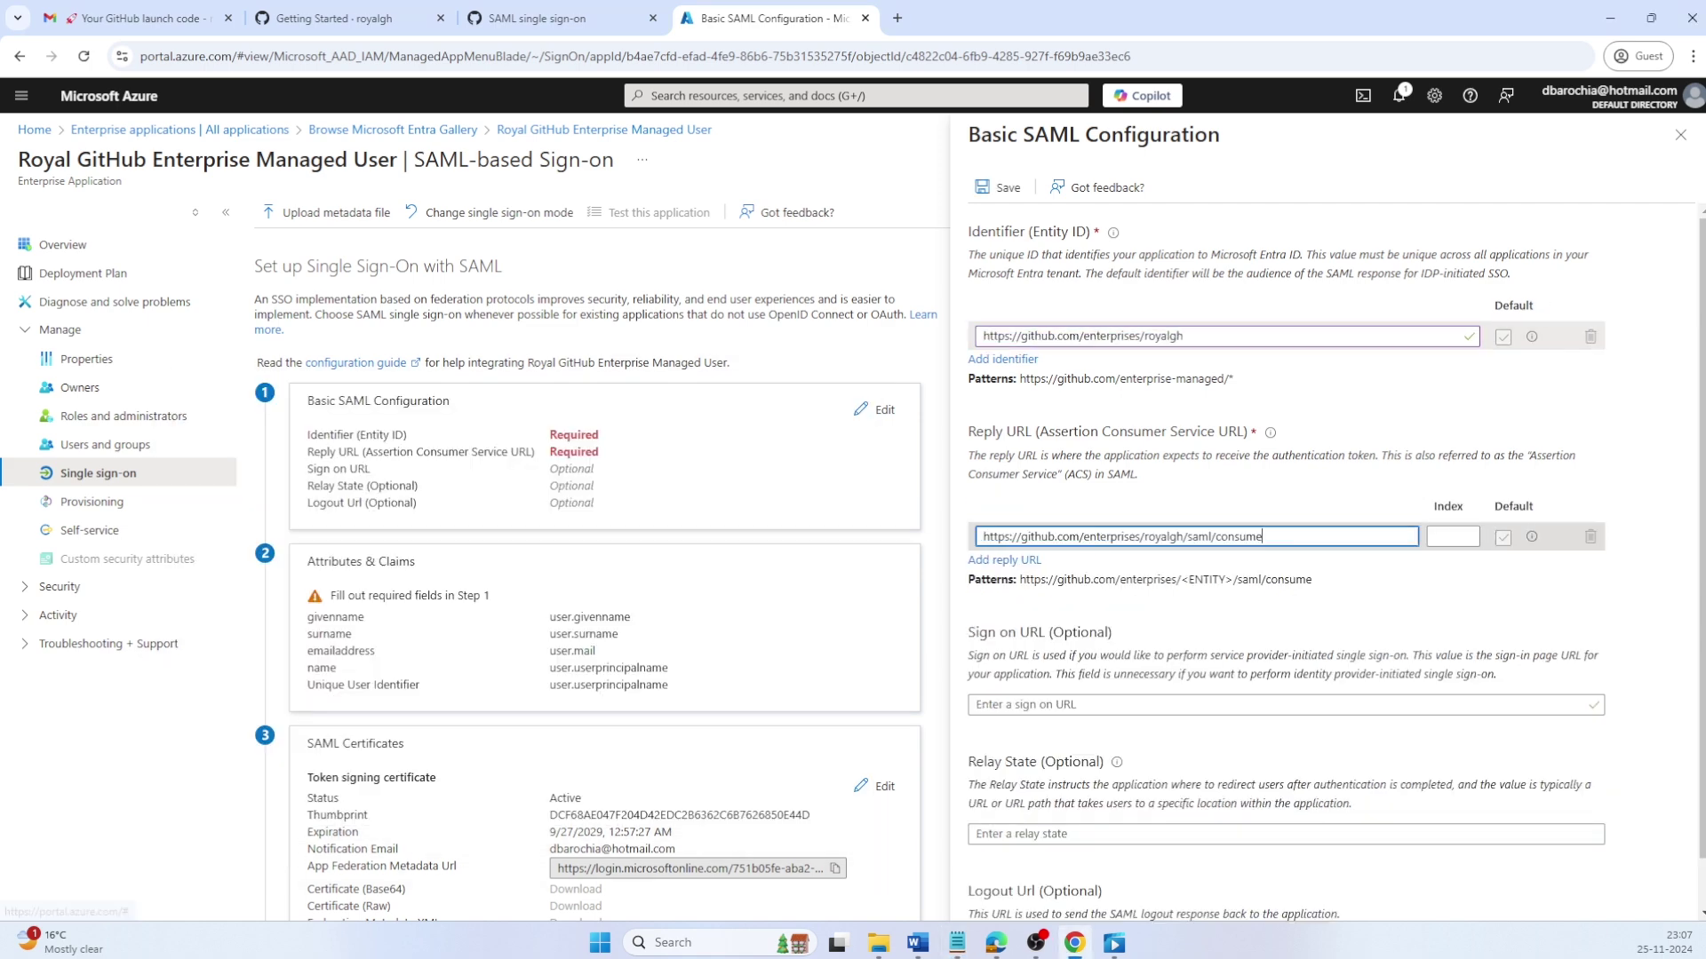
Step: Fill in the royalgh /sso Sign on URL and save the SAML configuration
{"action": "key", "text": "alt+Tab"}
{"action": "key", "text": "Left"}
{"action": "key", "text": "Down"}
{"action": "key", "text": "Right"}
{"action": "key", "text": "Right"}
{"action": "key", "text": "shift+End"}
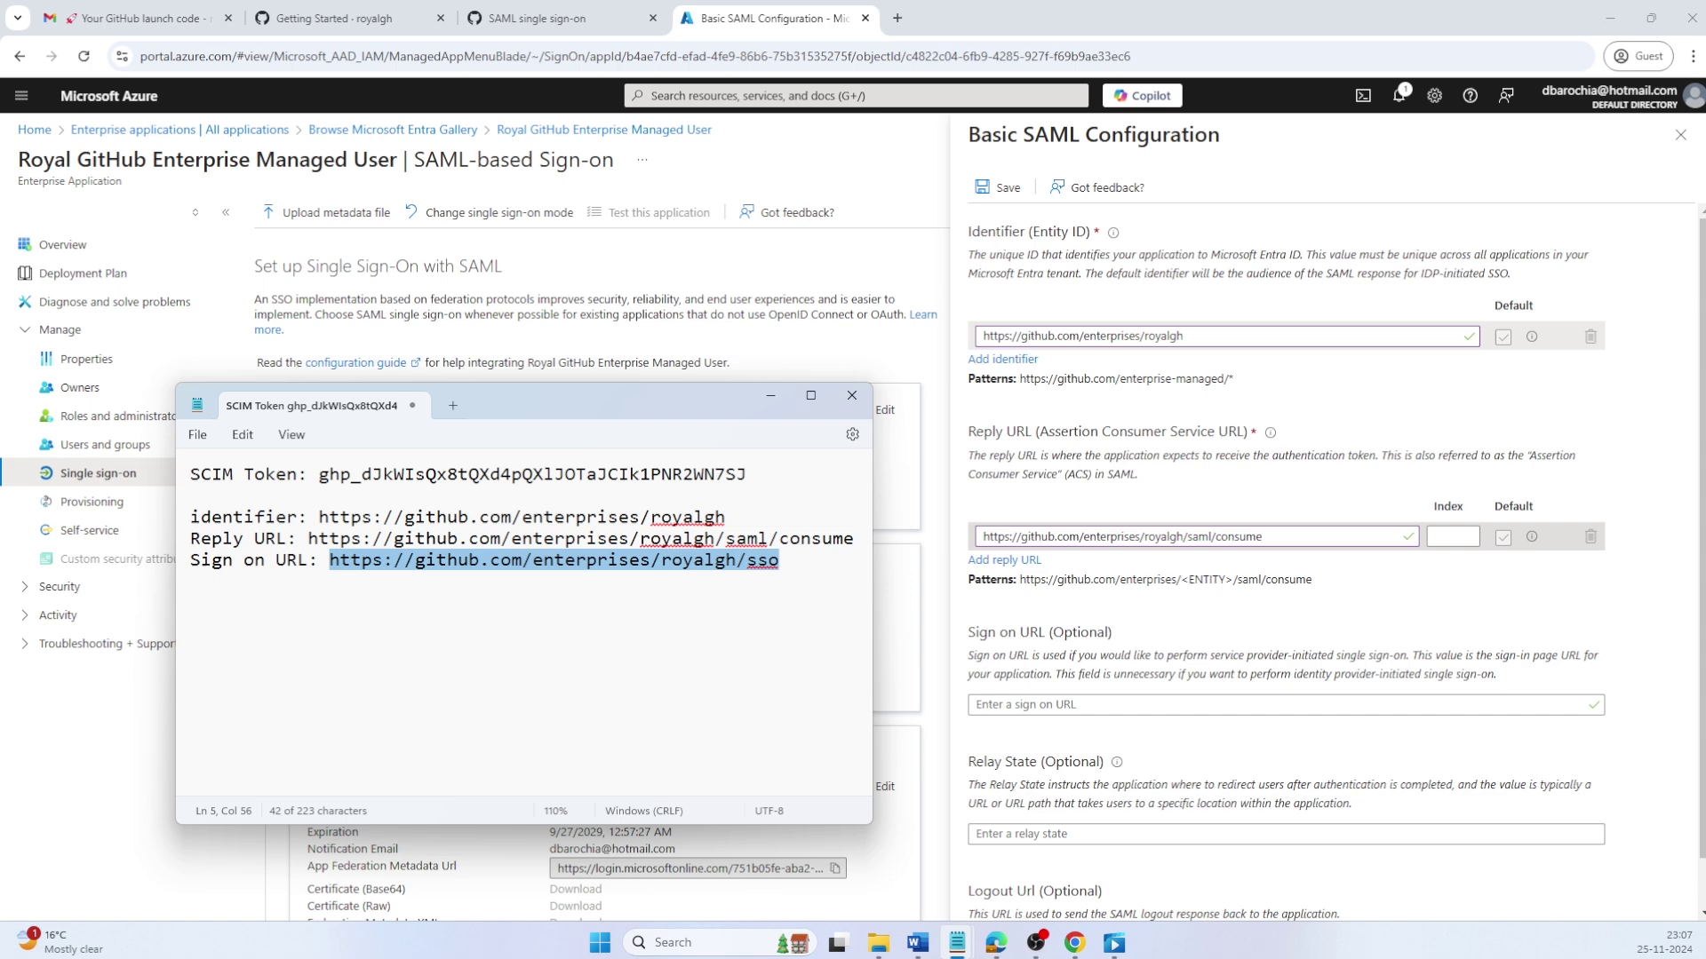
{"action": "key", "text": "ctrl+c"}
{"action": "key", "text": "alt+Tab"}
{"action": "left_click", "coordinate": [1046, 705]}
{"action": "key", "text": "ctrl+v"}
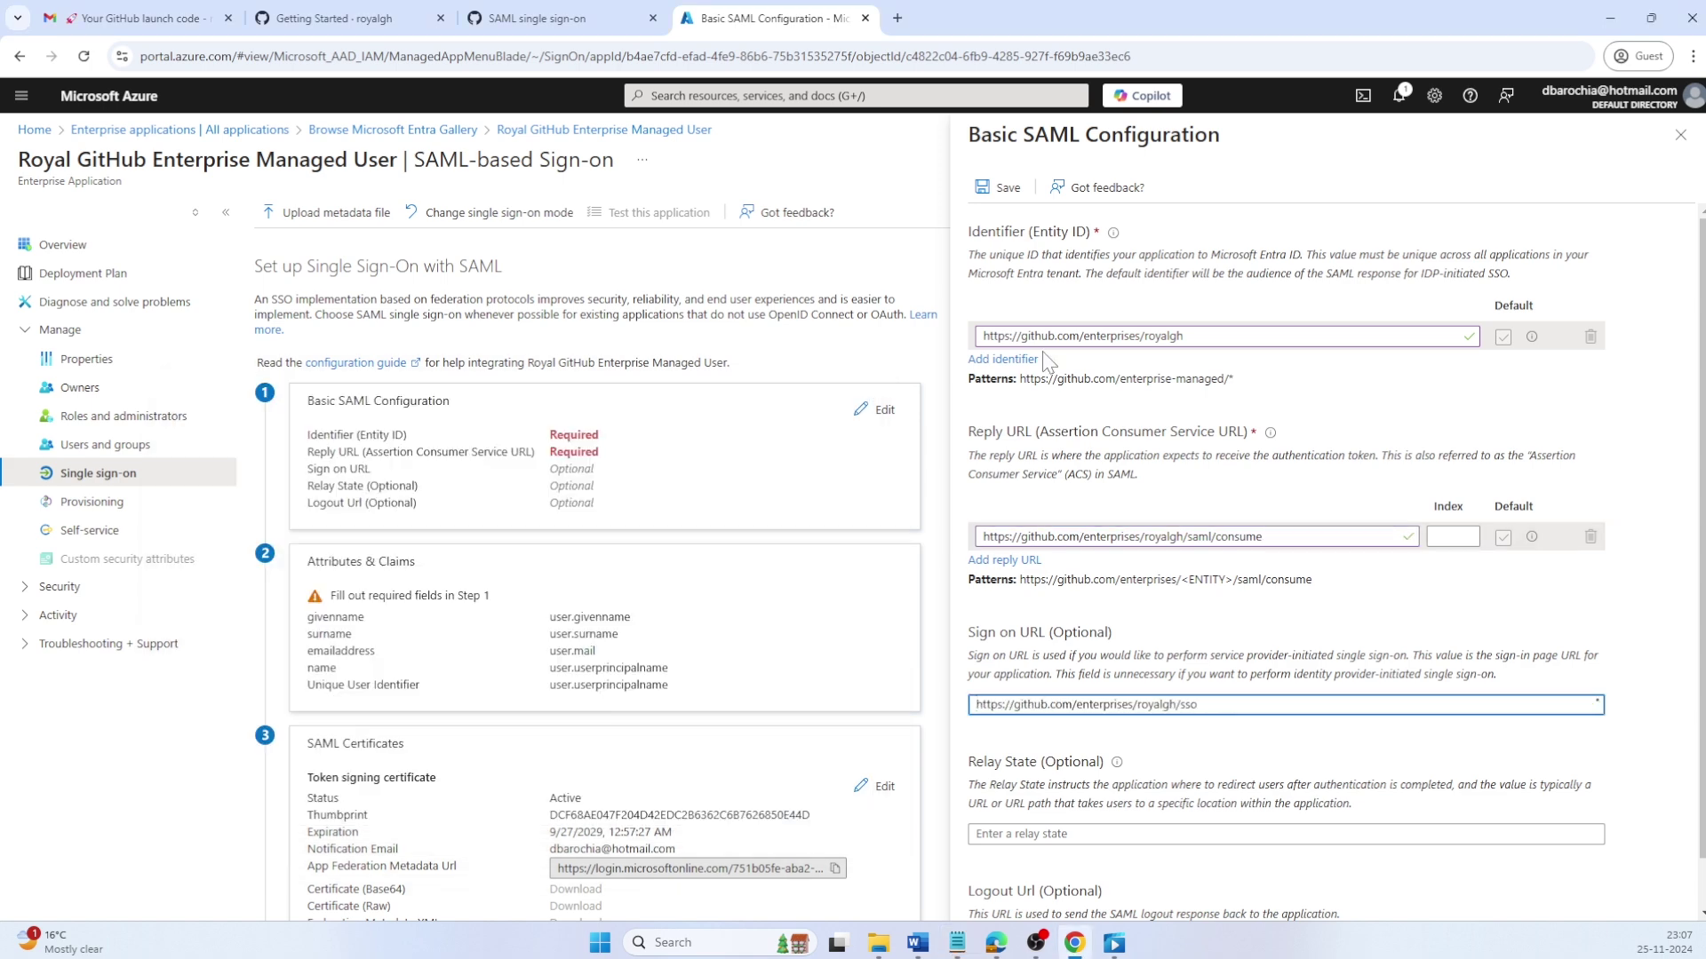
{"action": "left_click", "coordinate": [1004, 189]}
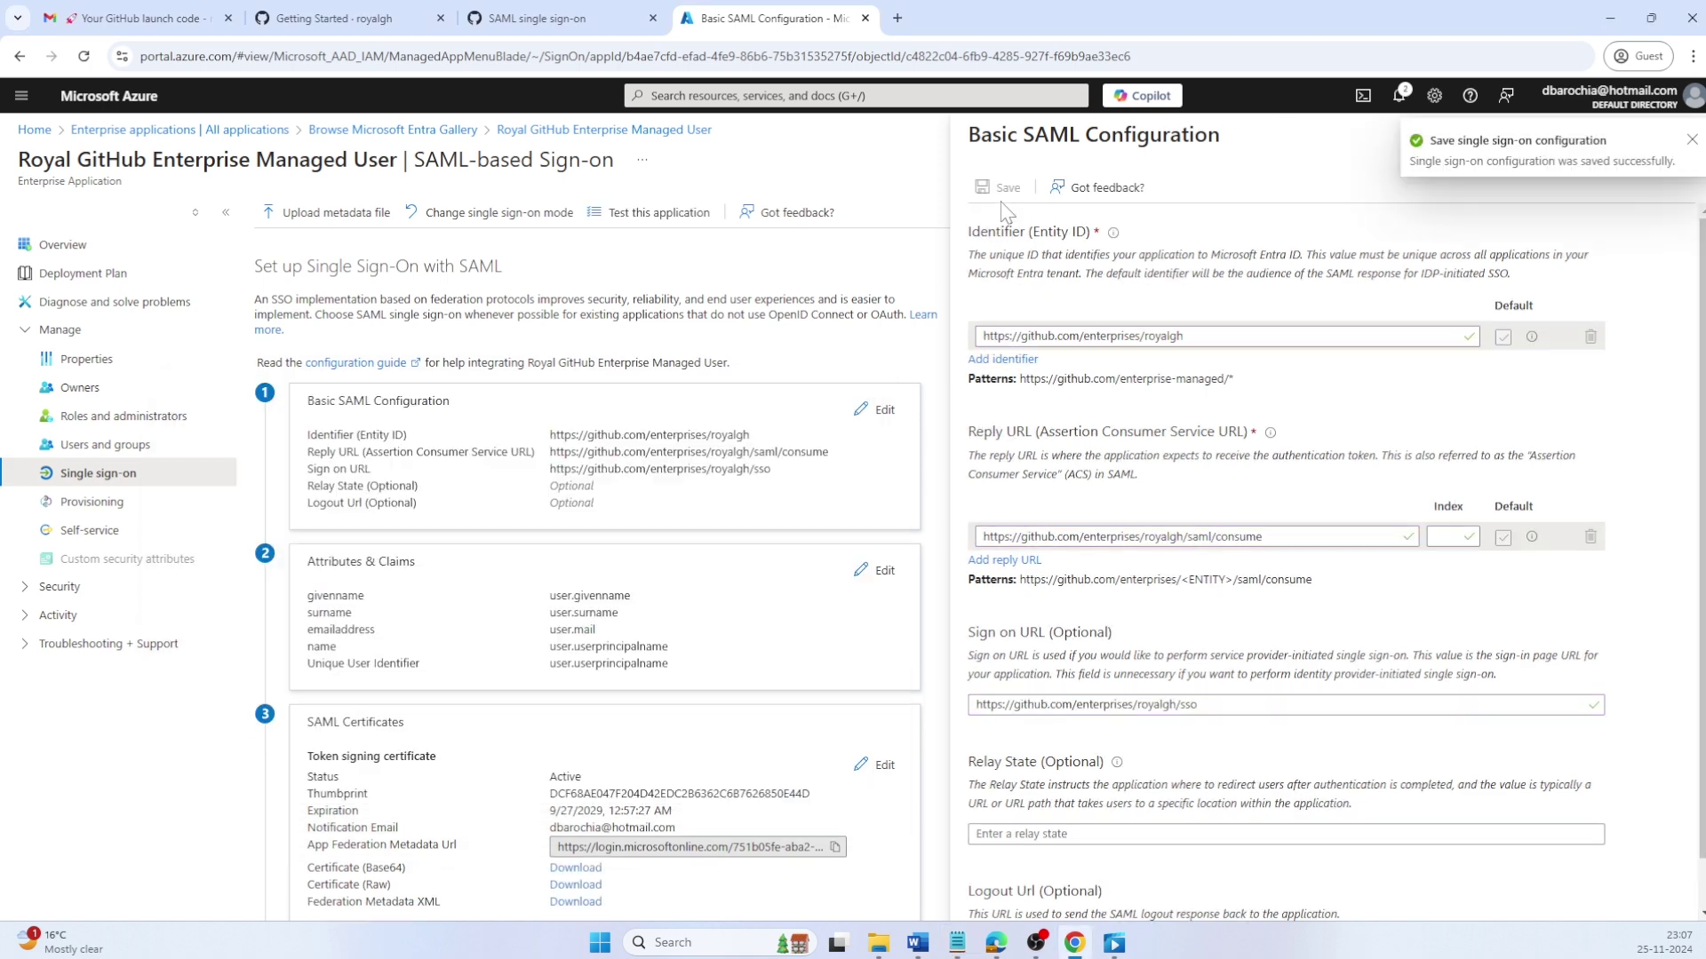
Step: Close the SAML editor, accept the single sign-on test, and dismiss the GitHub 404 tab
{"action": "left_click", "coordinate": [1683, 144]}
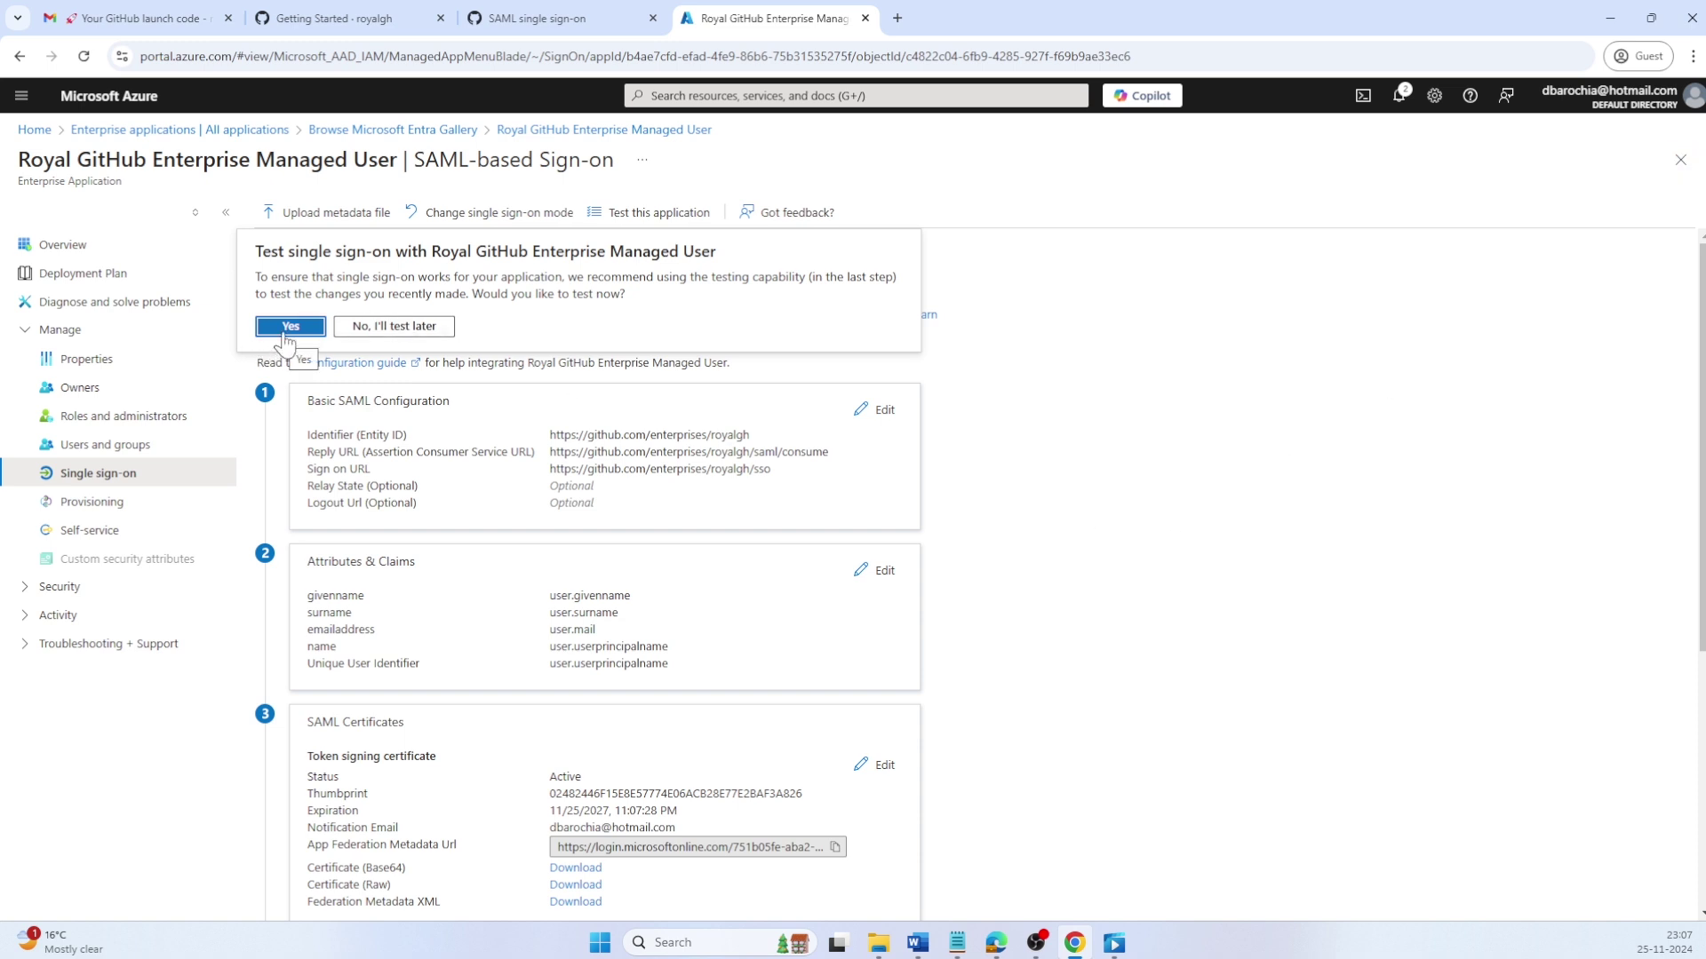
{"action": "left_click", "coordinate": [290, 329]}
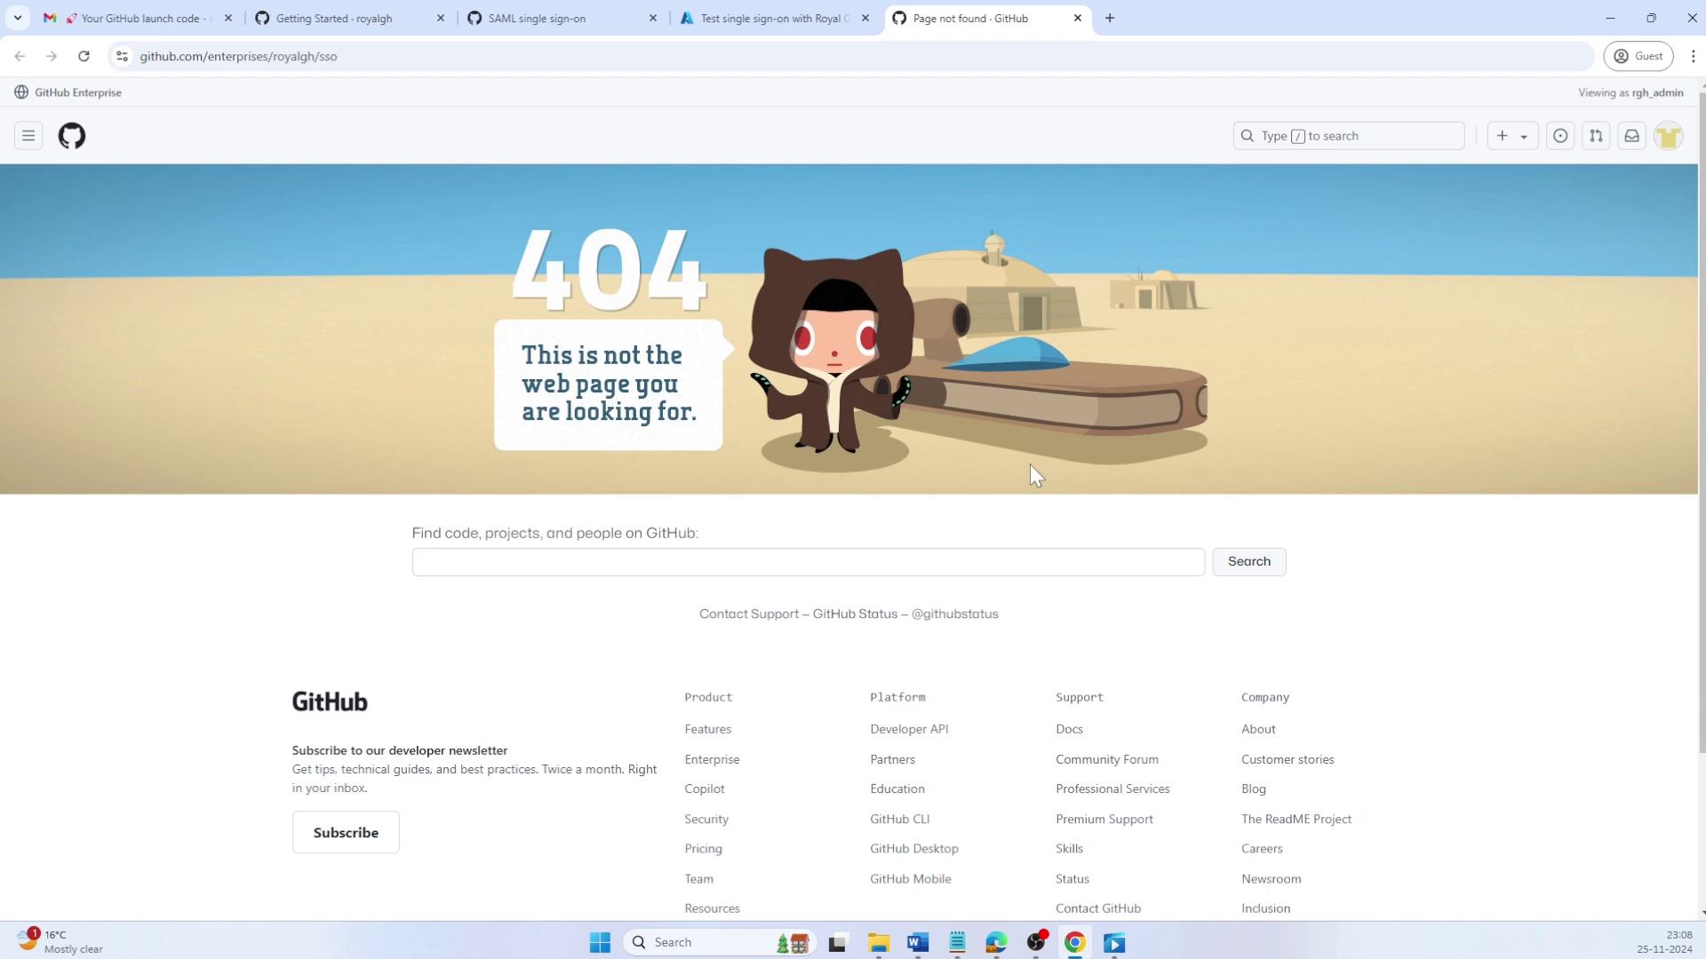
{"action": "left_click", "coordinate": [1077, 18]}
Step: Download the signing certificate in PEM format as Royal-GitHub Enterprise Managed User.pem into Downloads
{"action": "left_click", "coordinate": [1679, 135]}
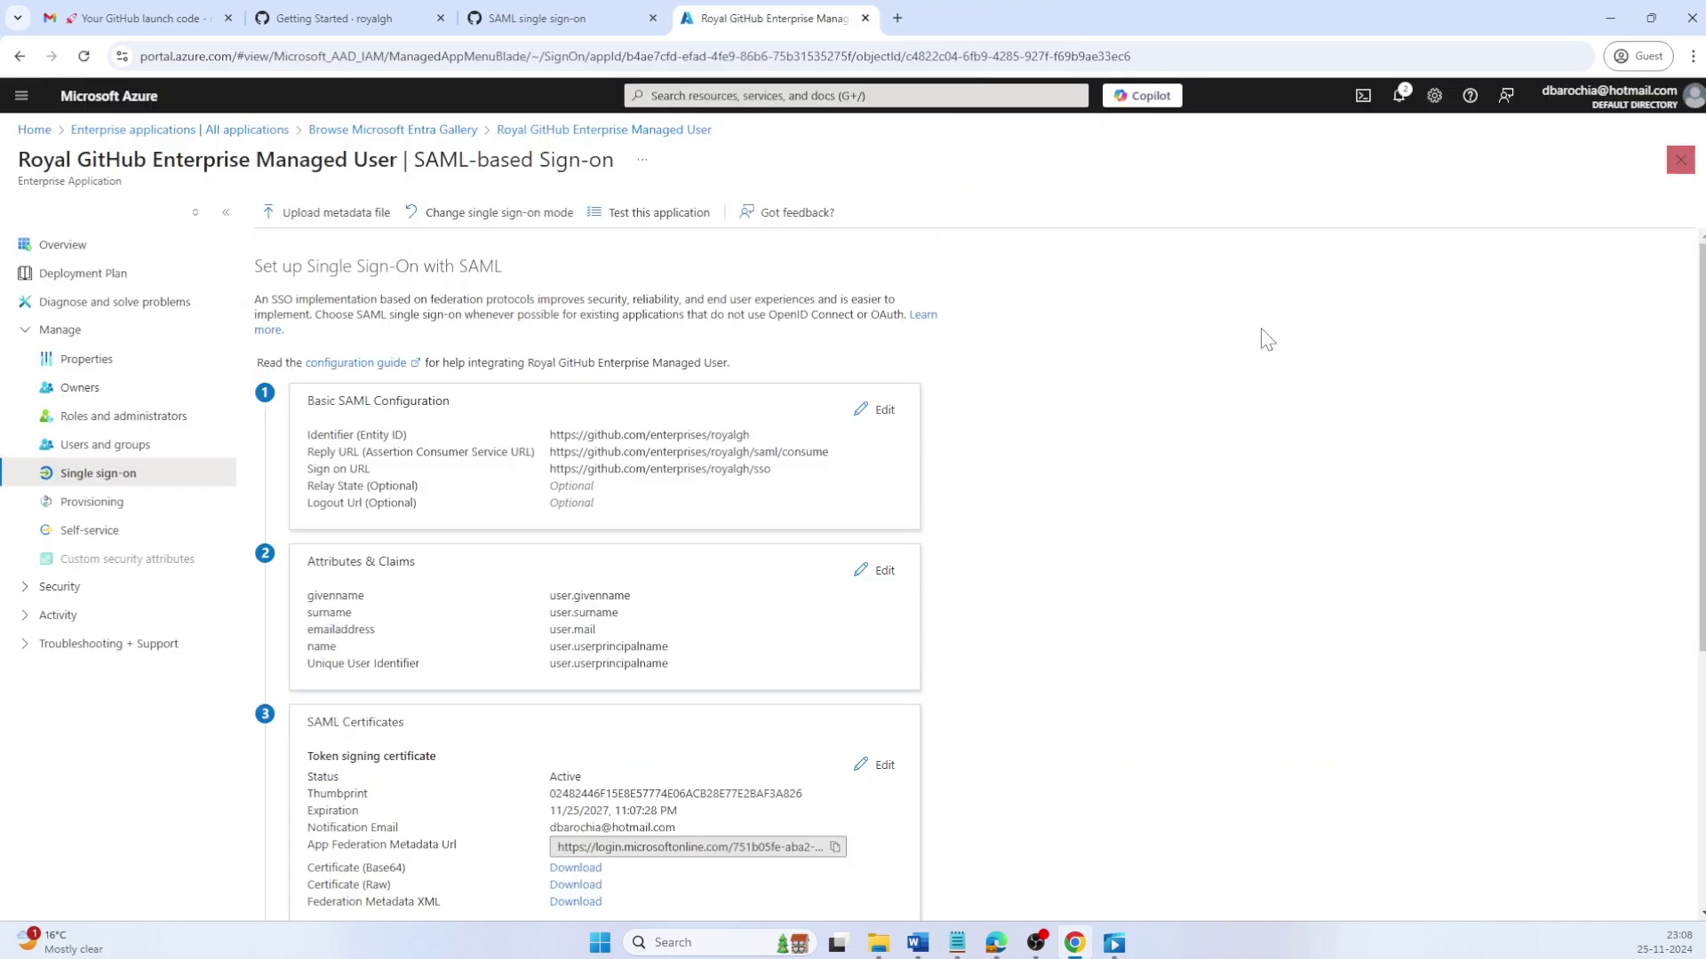
{"action": "scroll", "coordinate": [878, 772], "scroll_direction": "down", "scroll_amount": 3}
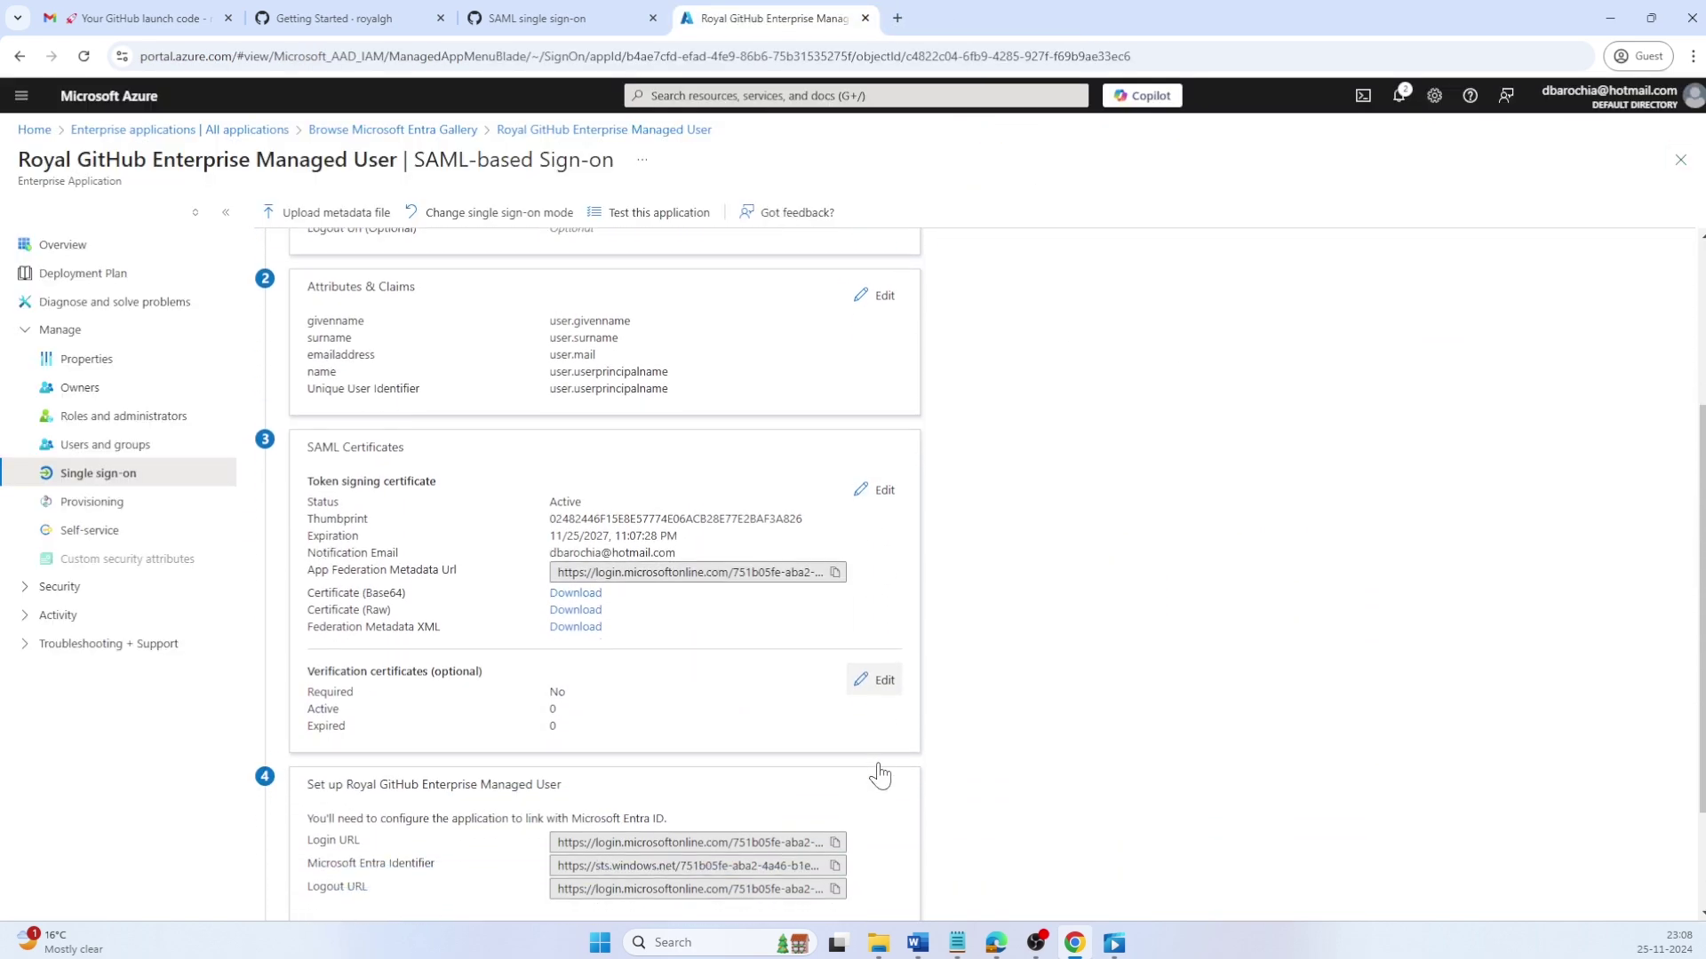
{"action": "left_click", "coordinate": [885, 459]}
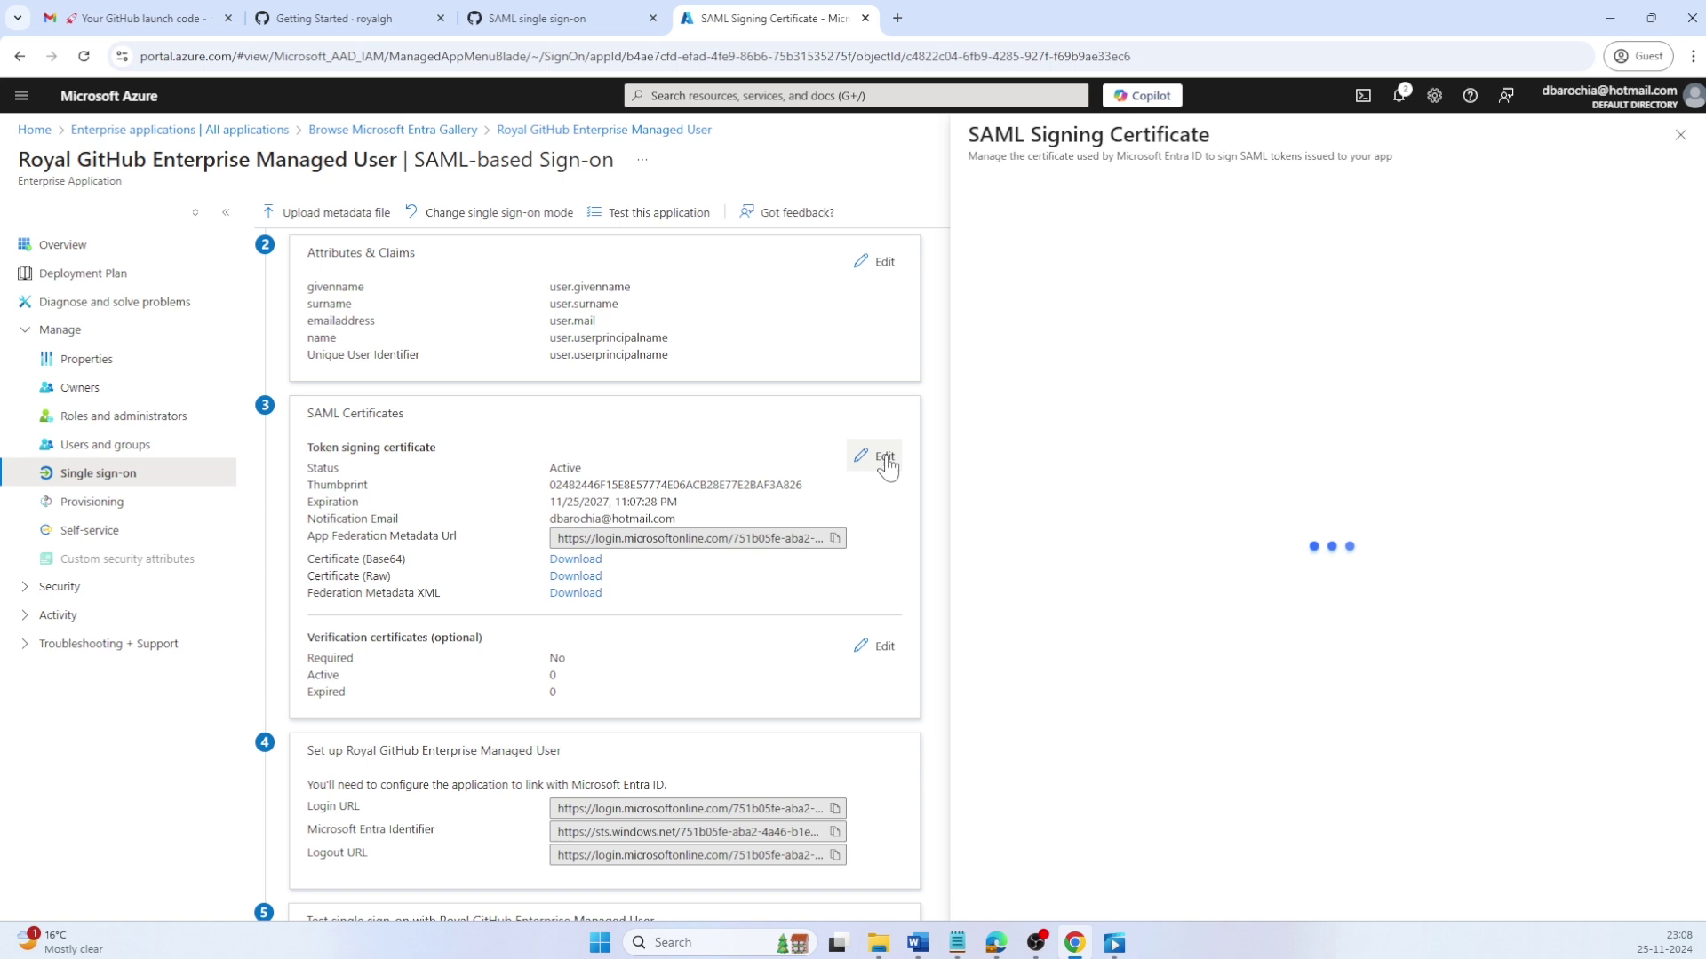
{"action": "left_click", "coordinate": [1680, 259]}
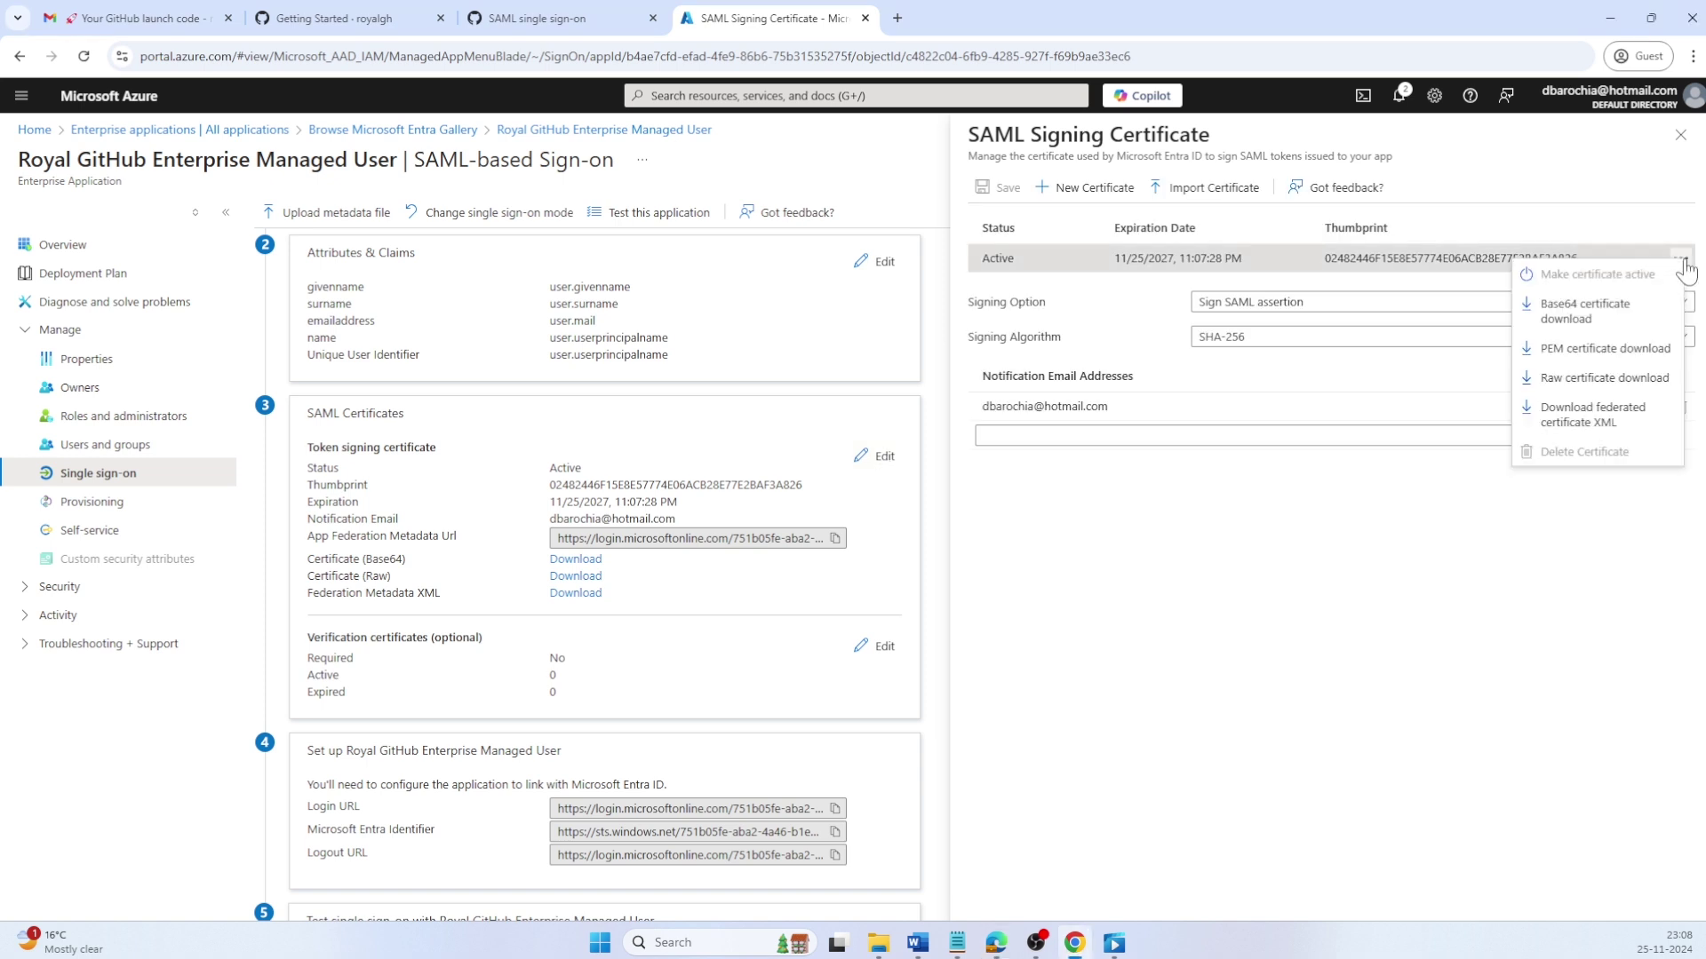
{"action": "left_click", "coordinate": [1639, 349]}
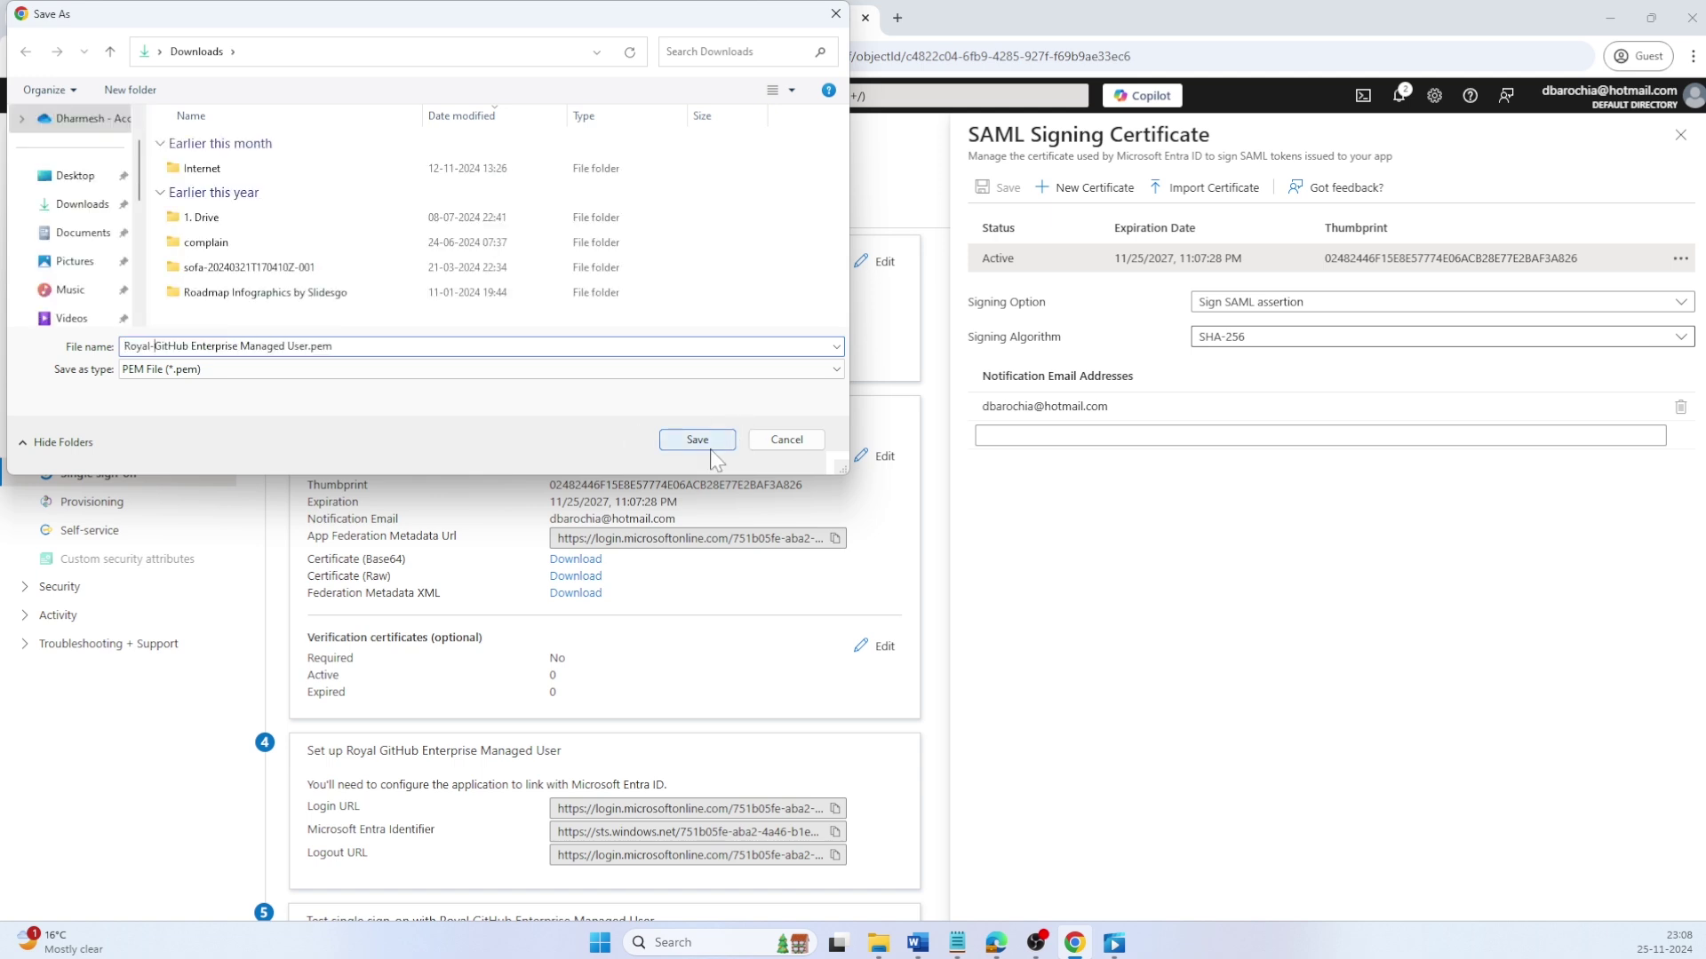
{"action": "left_click", "coordinate": [732, 440]}
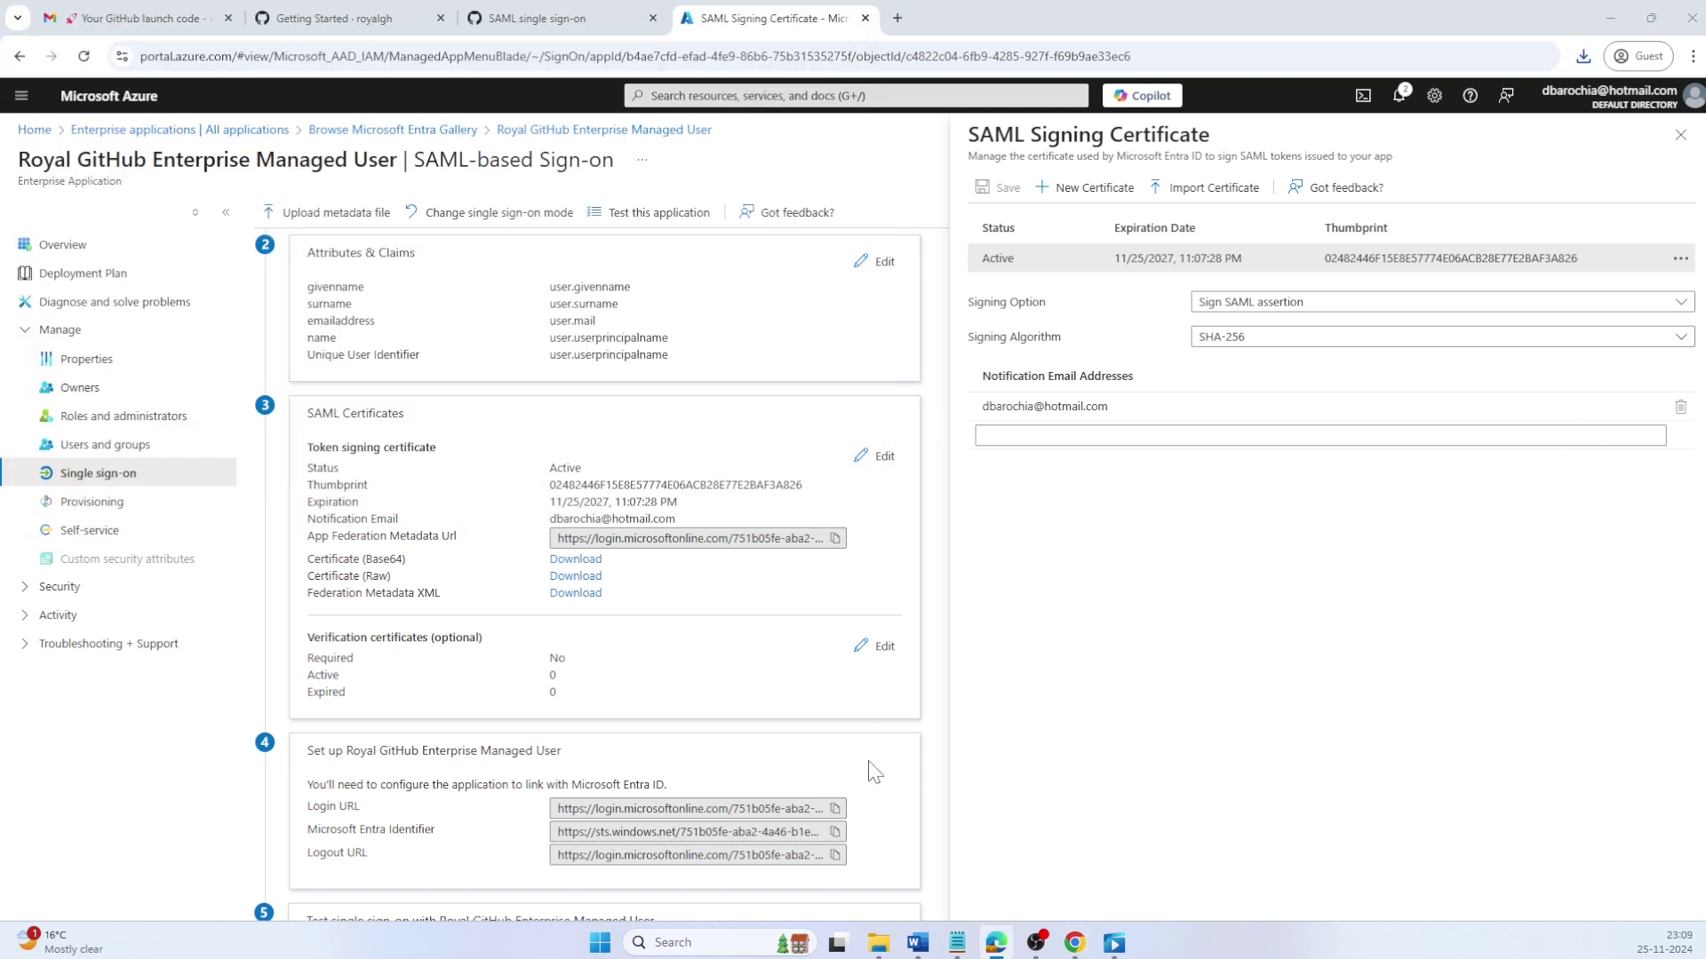
{"action": "scroll", "coordinate": [868, 765], "scroll_direction": "down", "scroll_amount": 2}
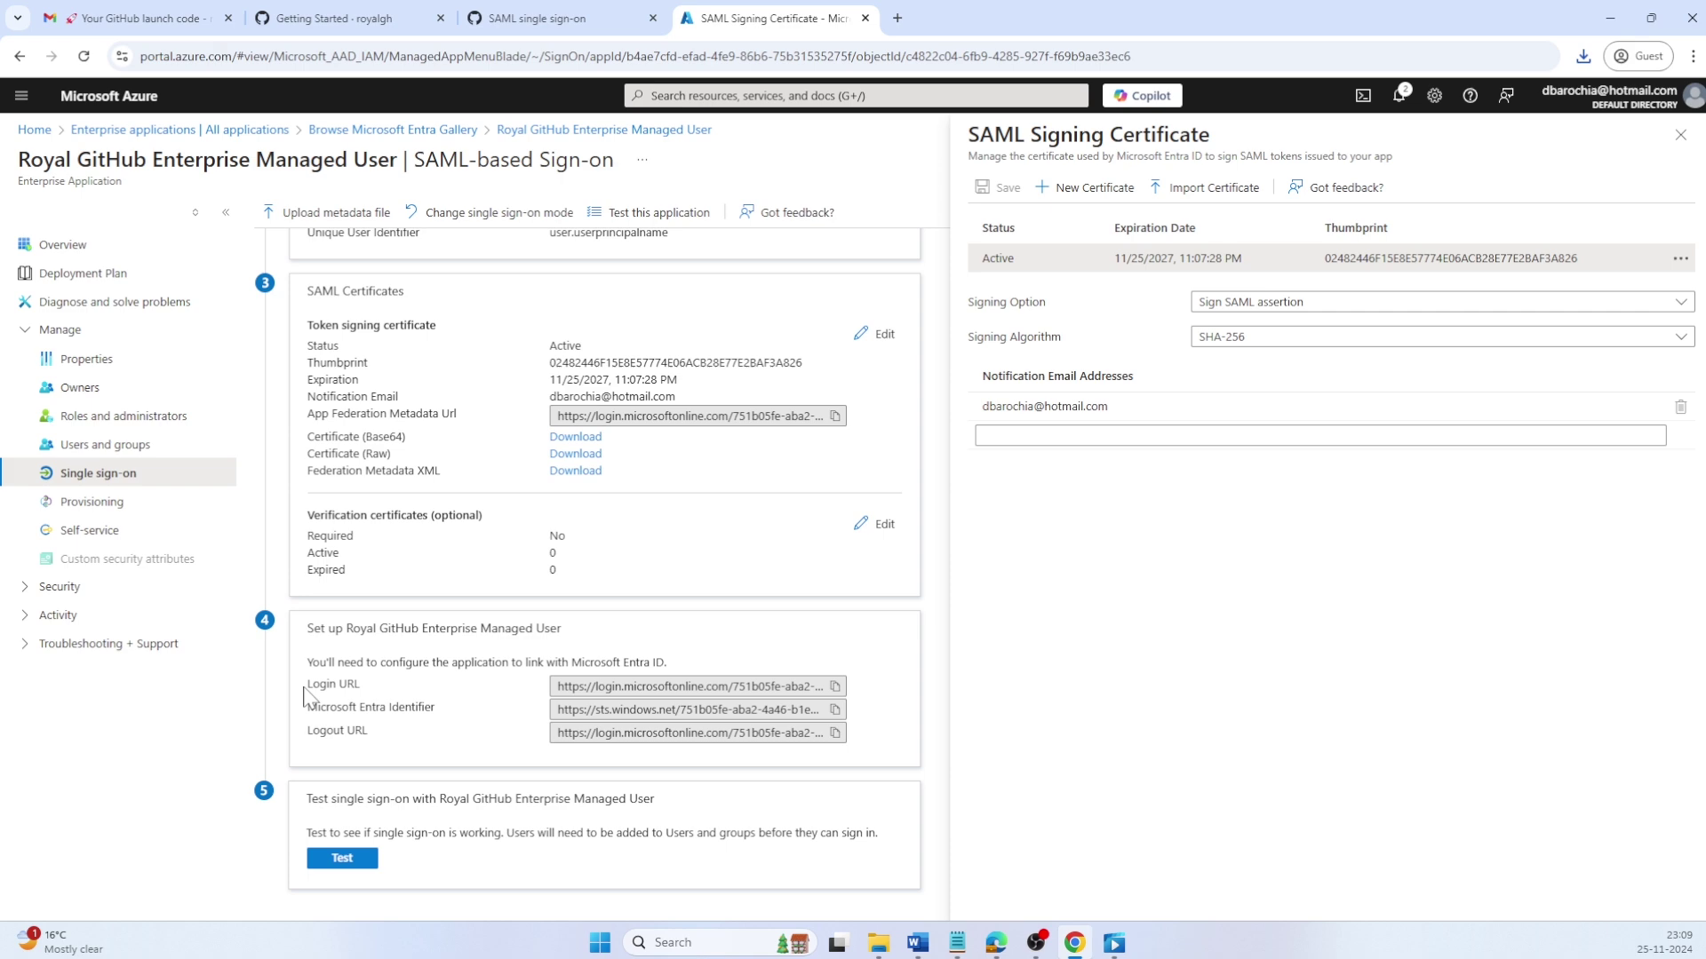
Step: Copy the Login URL label and value into the notes
{"action": "left_click_drag", "start_coordinate": [308, 684], "coordinate": [360, 684]}
{"action": "key", "text": "ctrl+c"}
{"action": "key", "text": "alt+Tab"}
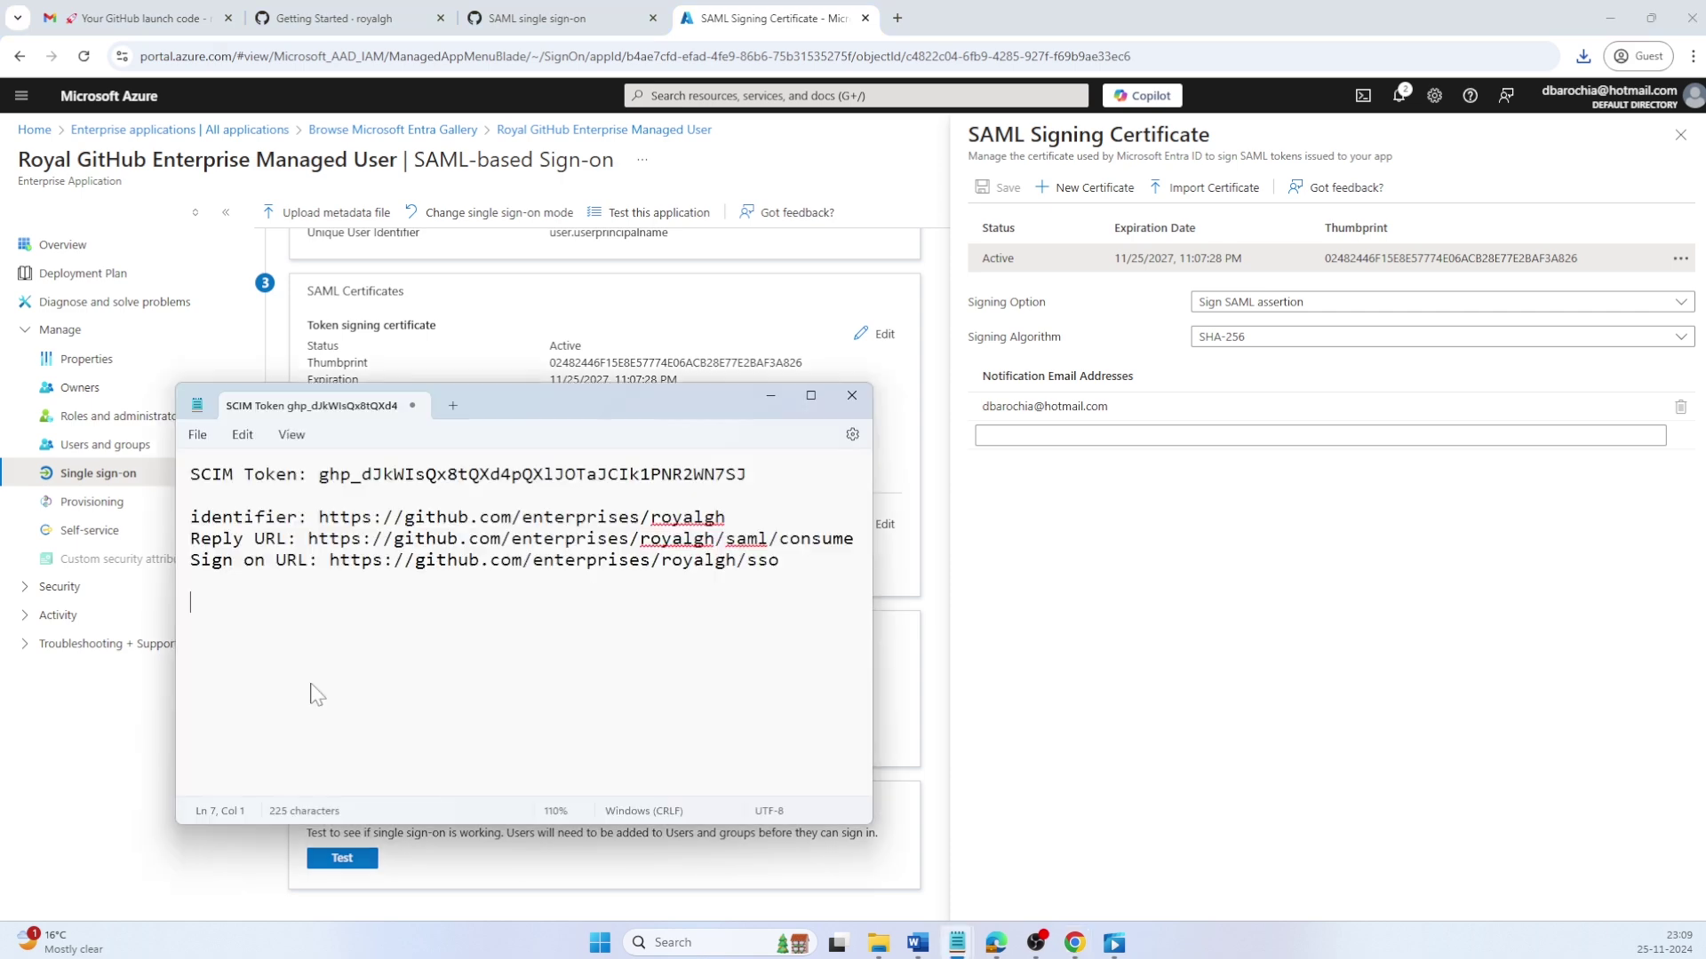
{"action": "key", "text": "ctrl+v"}
{"action": "key", "text": "alt+Tab"}
{"action": "left_click", "coordinate": [835, 686]}
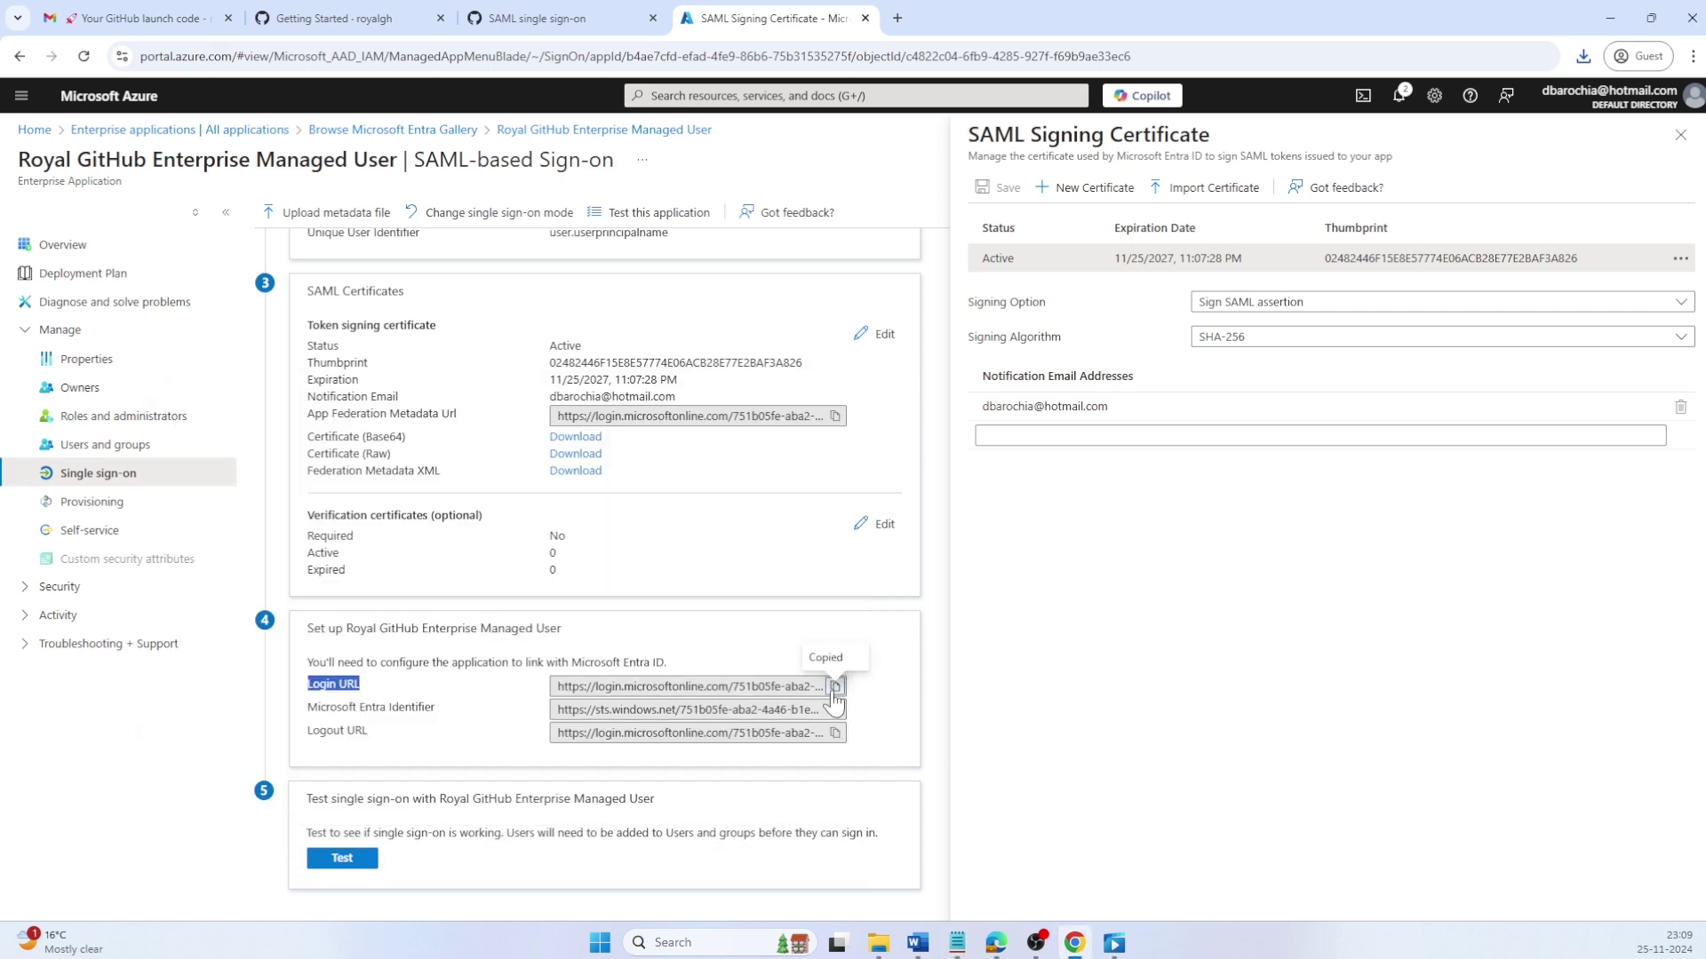
{"action": "key", "text": "alt+Tab"}
{"action": "key", "text": "ctrl+v"}
{"action": "key", "text": "alt+Tab"}
Step: Add the Microsoft Entra Identifier label and value on a new line in the notes
{"action": "left_click_drag", "start_coordinate": [439, 706], "coordinate": [307, 706]}
{"action": "key", "text": "ctrl+c"}
{"action": "key", "text": "alt+Tab"}
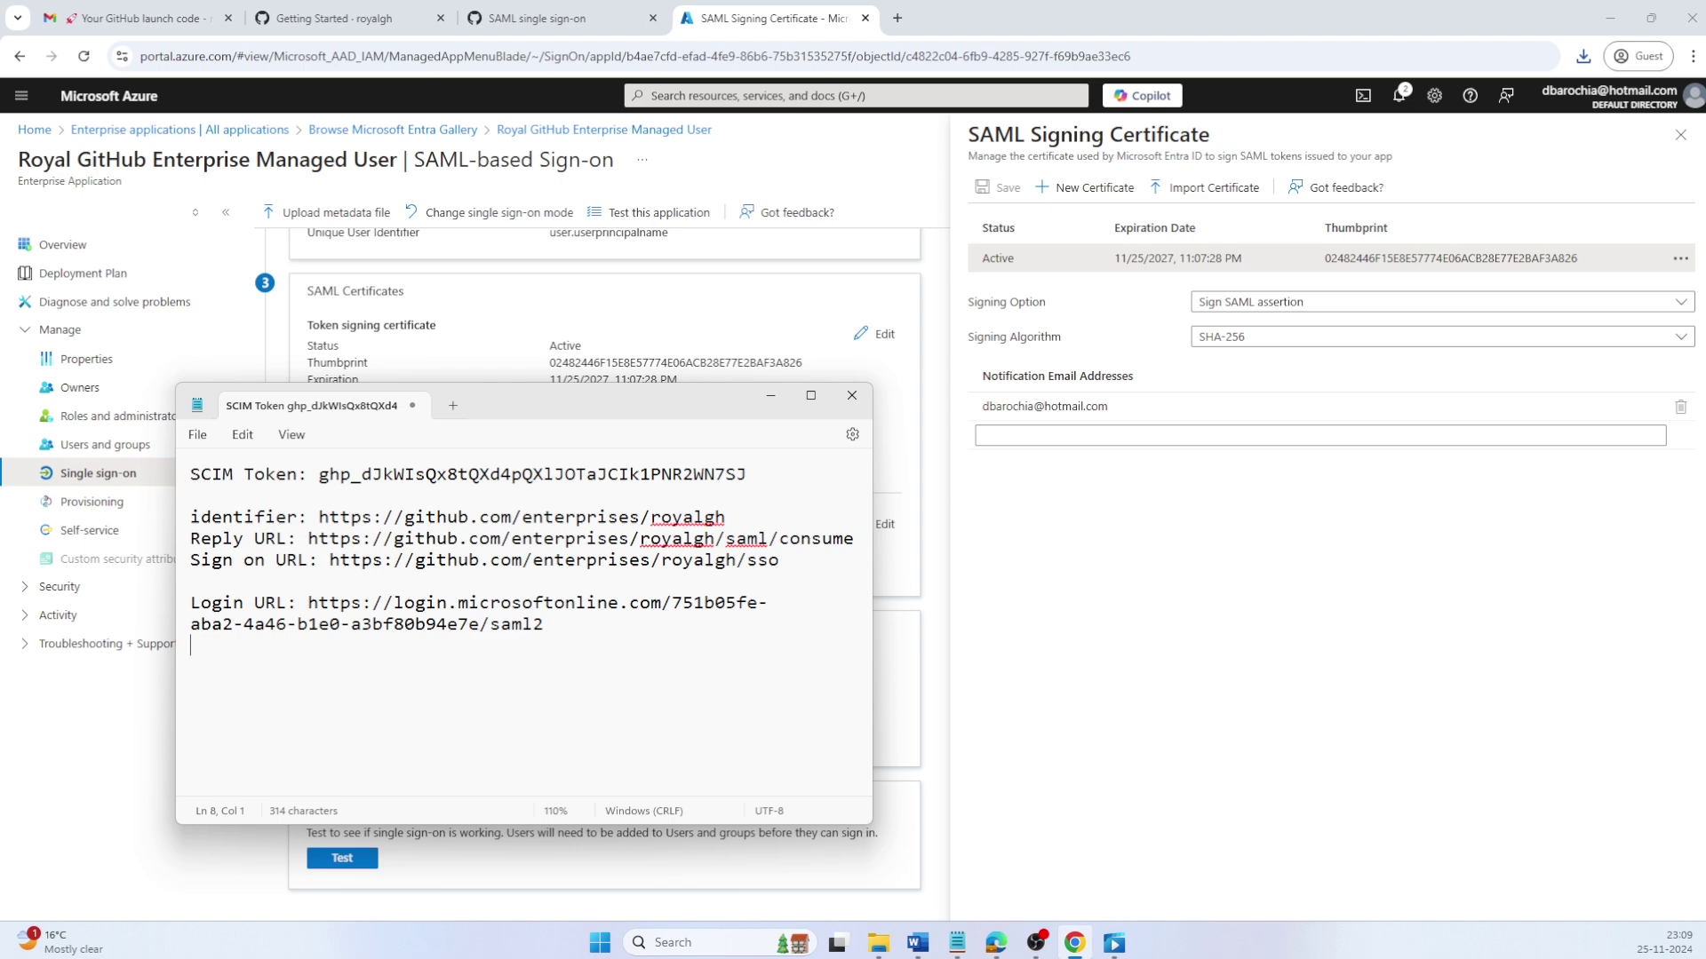
{"action": "key", "text": "Return"}
{"action": "key", "text": "ctrl+v"}
{"action": "key", "text": "alt+Tab"}
{"action": "left_click", "coordinate": [835, 706]}
{"action": "key", "text": "alt+Tab"}
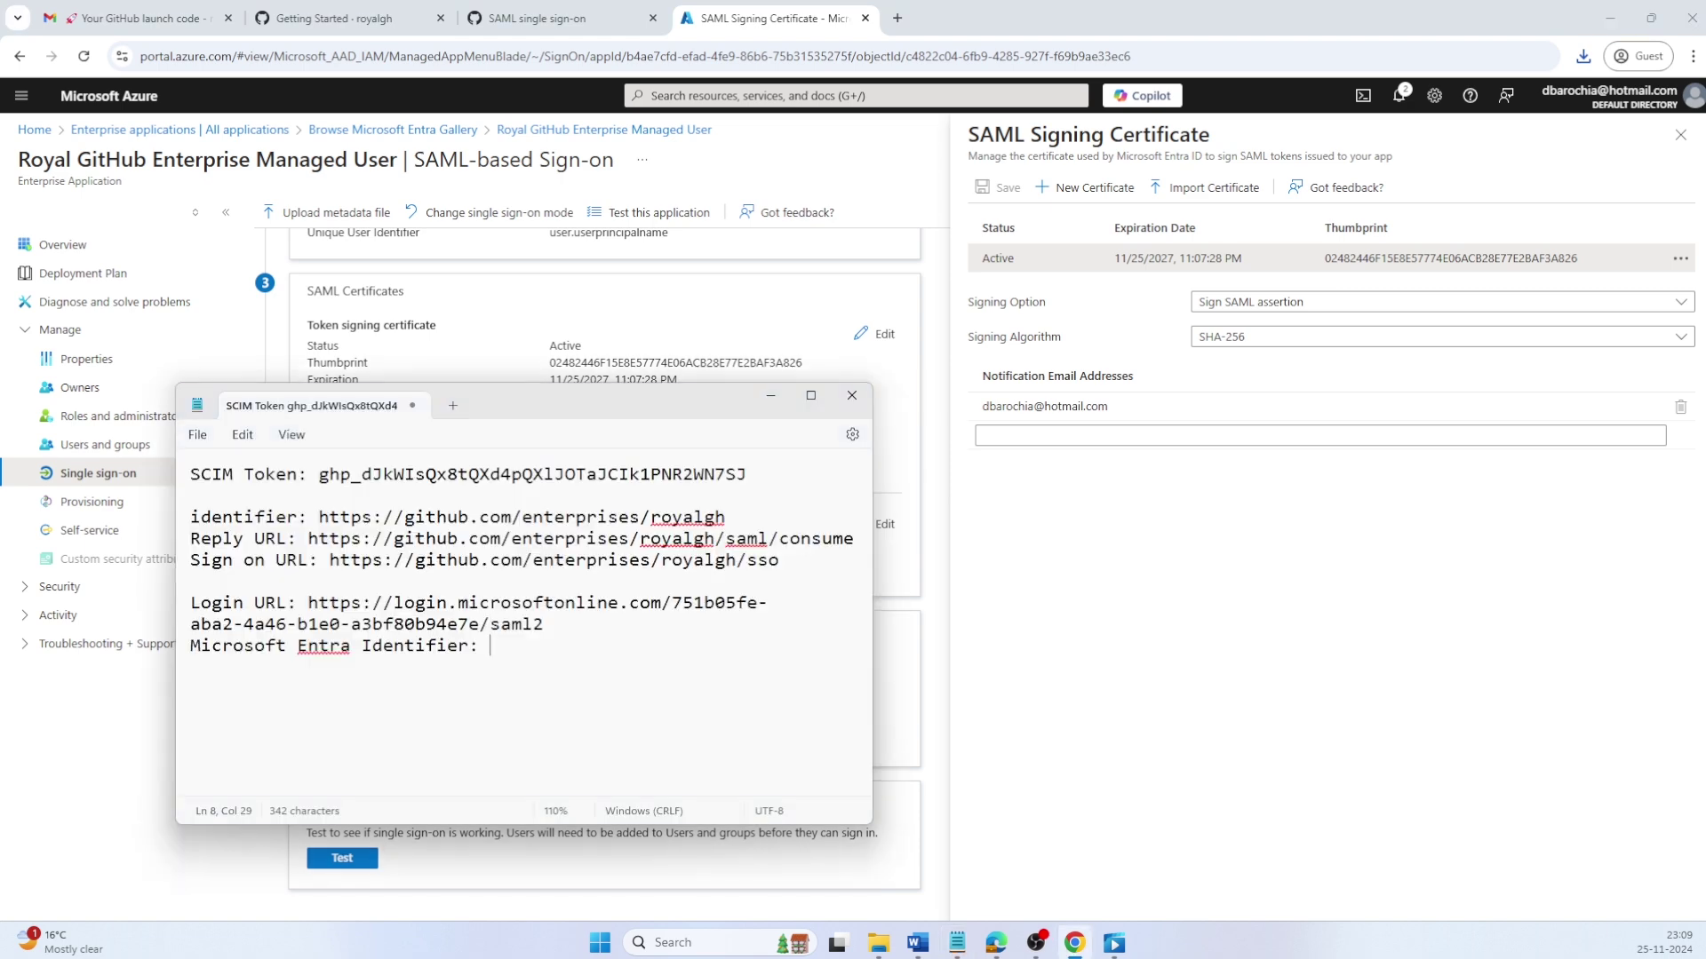
{"action": "type", "text": ":"}
{"action": "key", "text": "ctrl+v"}
{"action": "key", "text": "alt+Tab"}
Step: Add the Logout URL label and value on a new line in the notes
{"action": "left_click_drag", "start_coordinate": [369, 741], "coordinate": [308, 741]}
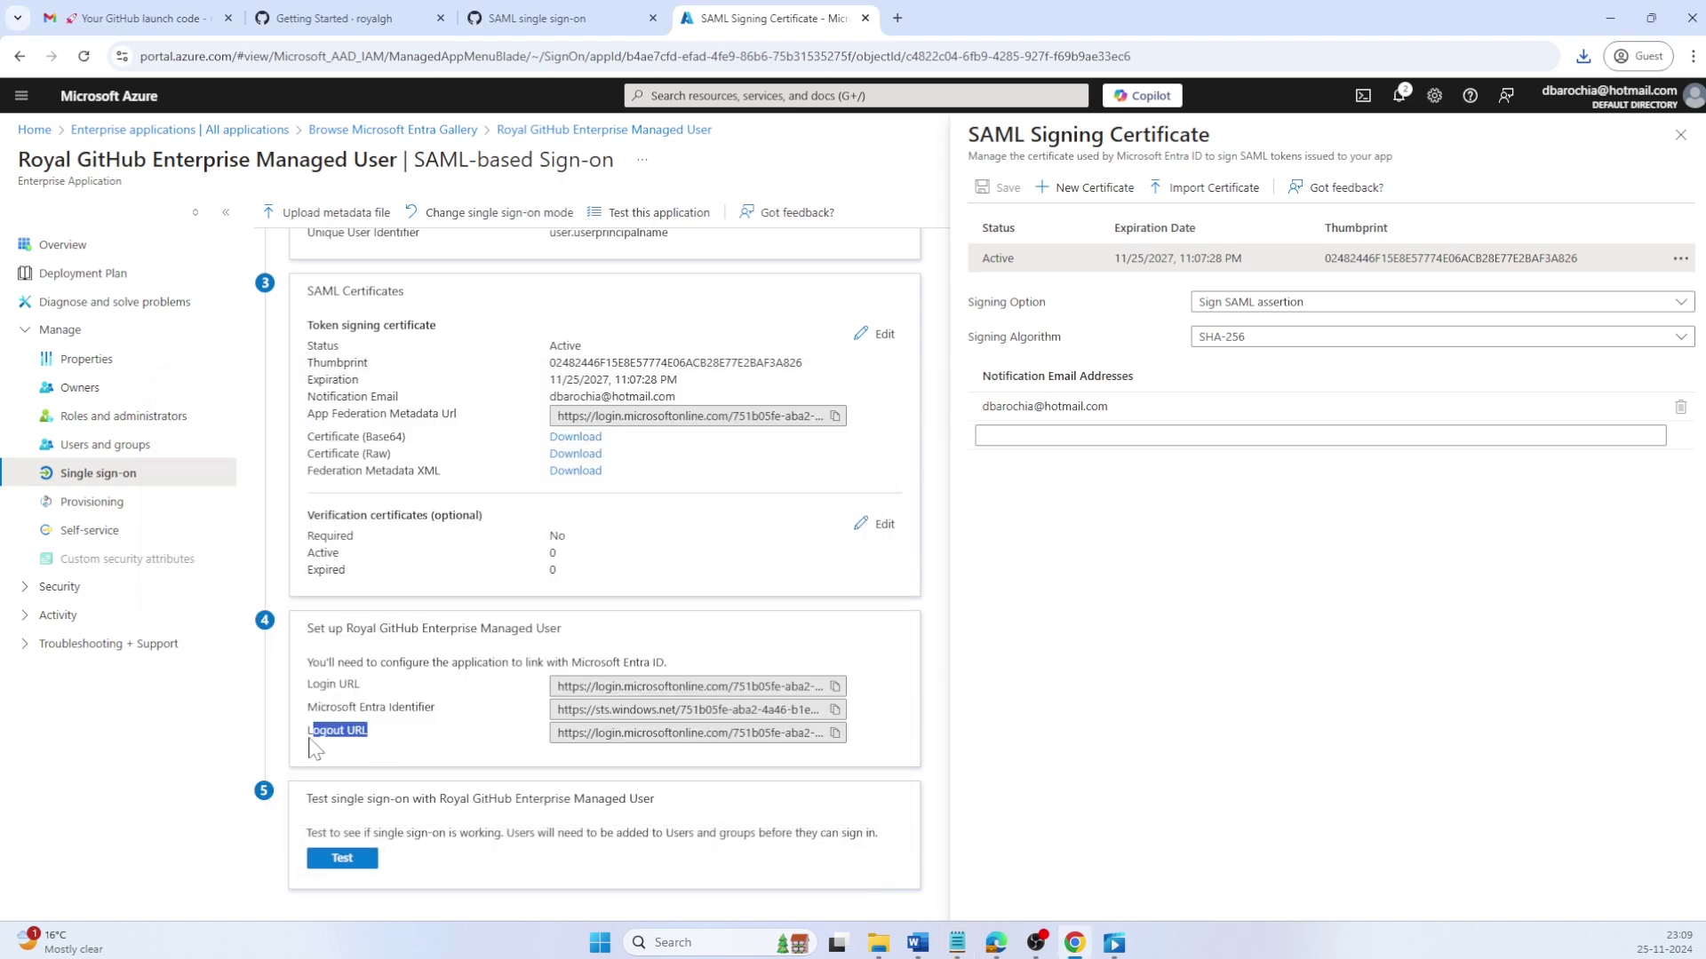
{"action": "key", "text": "ctrl+c"}
{"action": "key", "text": "alt+Tab"}
{"action": "key", "text": "Return"}
{"action": "key", "text": "ctrl+v"}
{"action": "key", "text": "alt+Tab"}
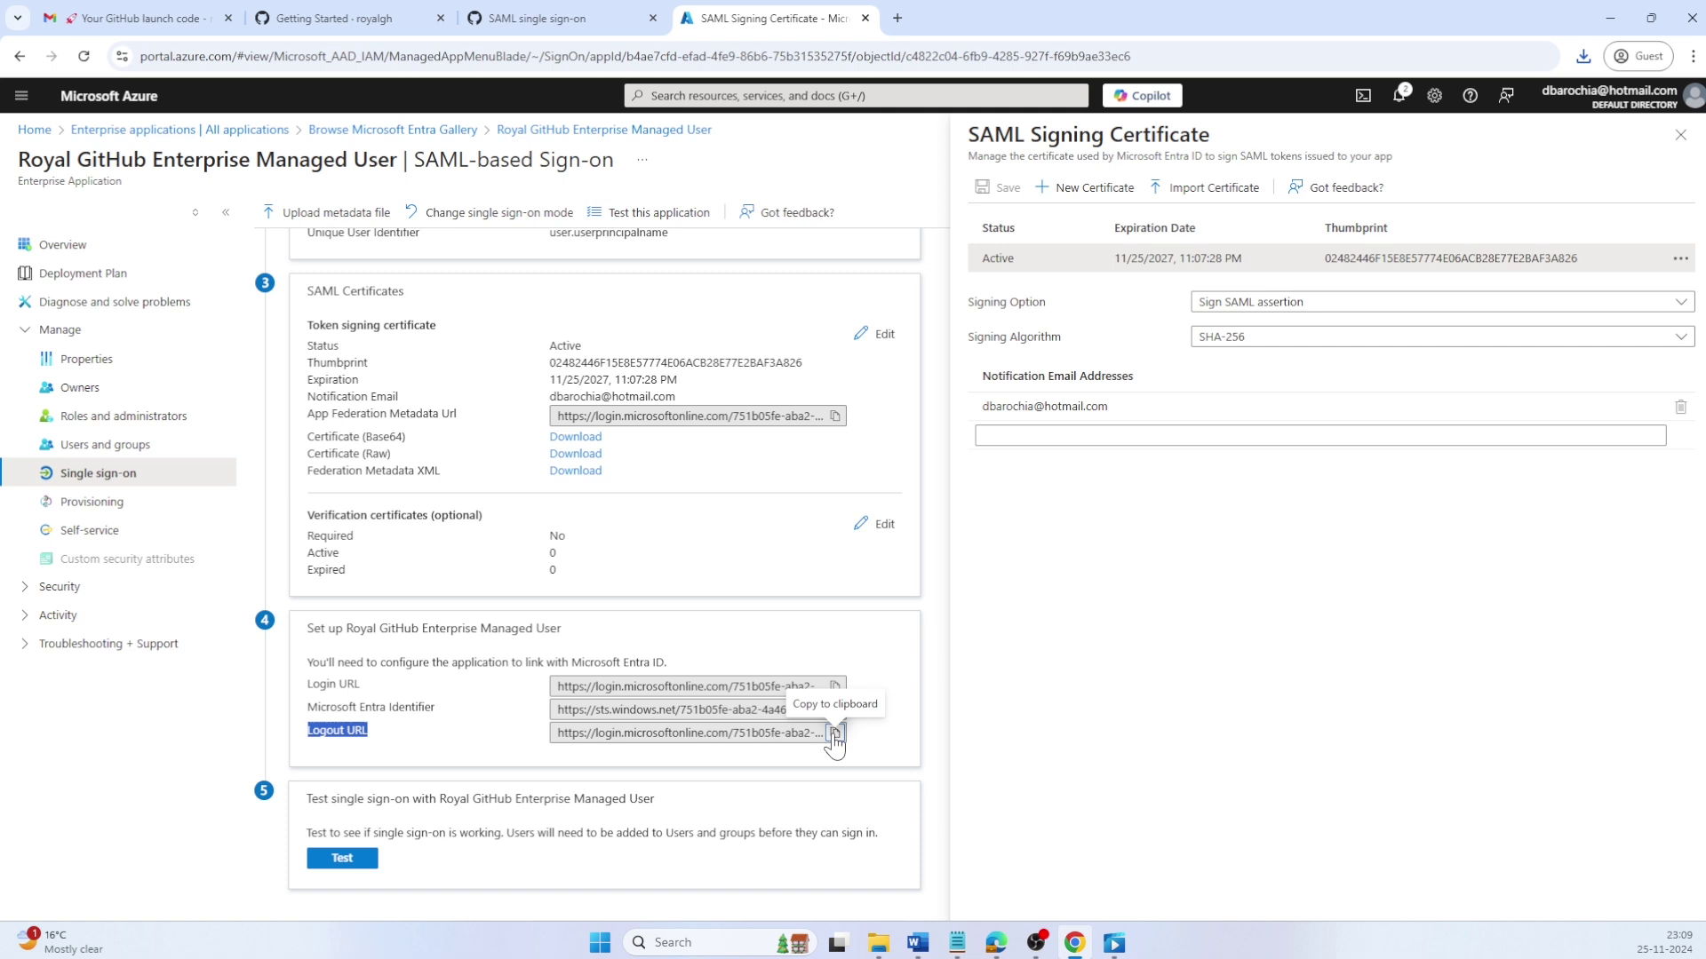
{"action": "left_click", "coordinate": [835, 734]}
{"action": "key", "text": "alt+Tab"}
{"action": "key", "text": "ctrl+v"}
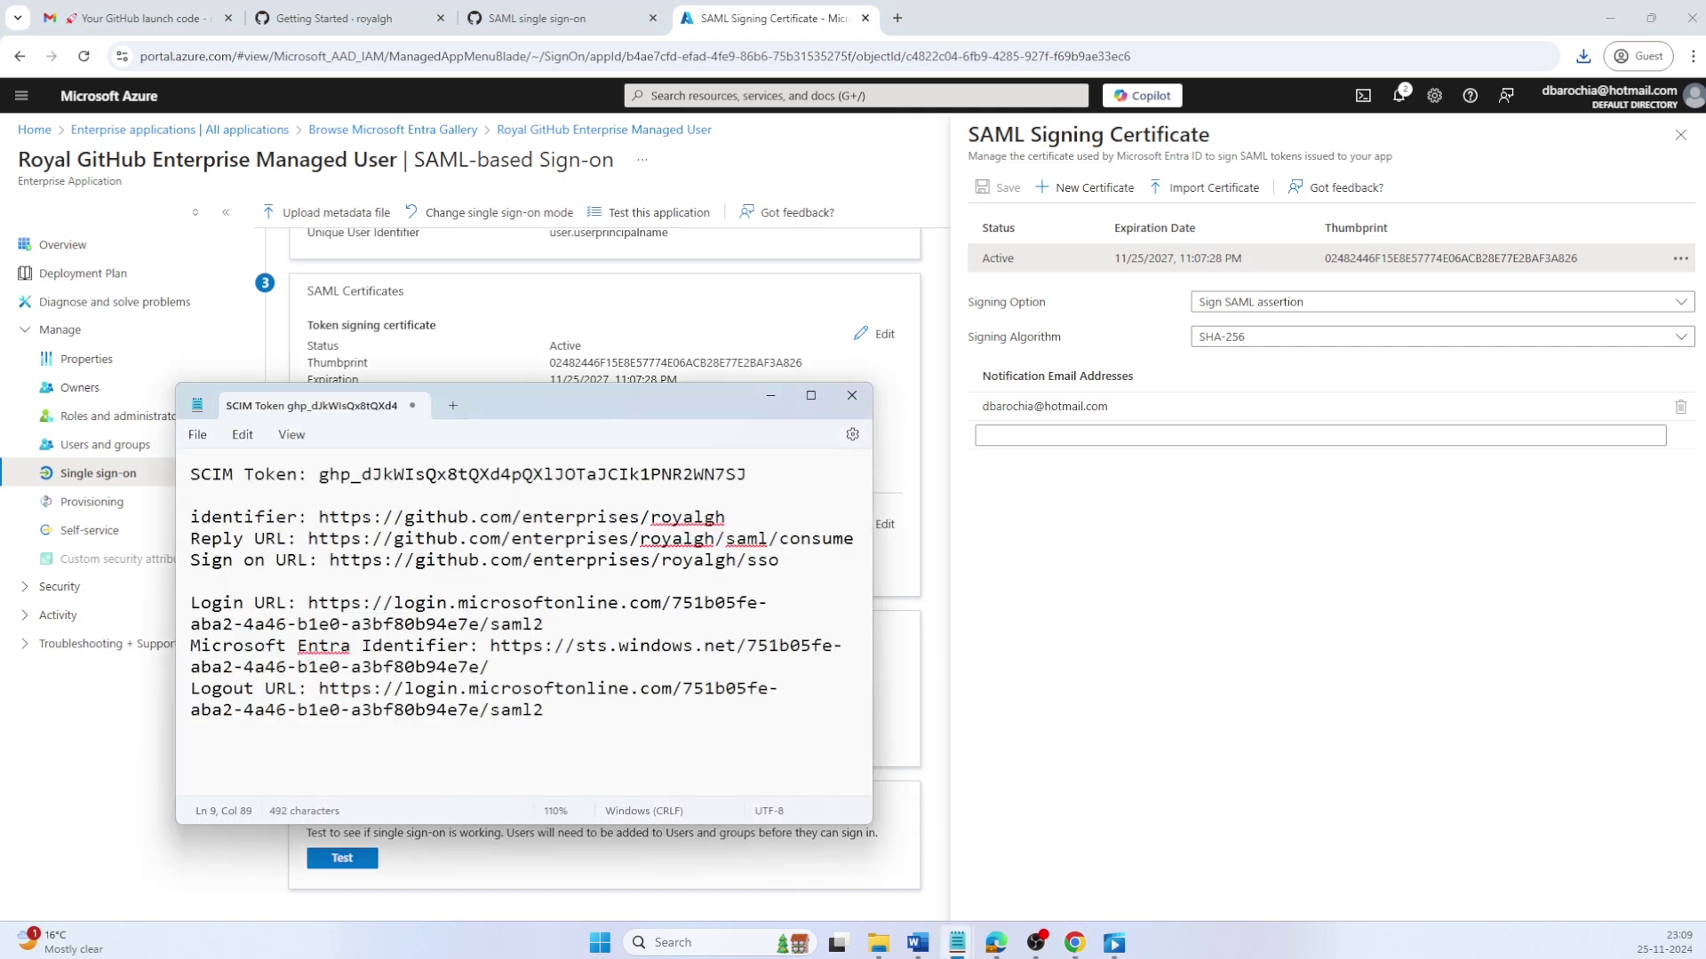
{"action": "key", "text": "alt+Tab"}
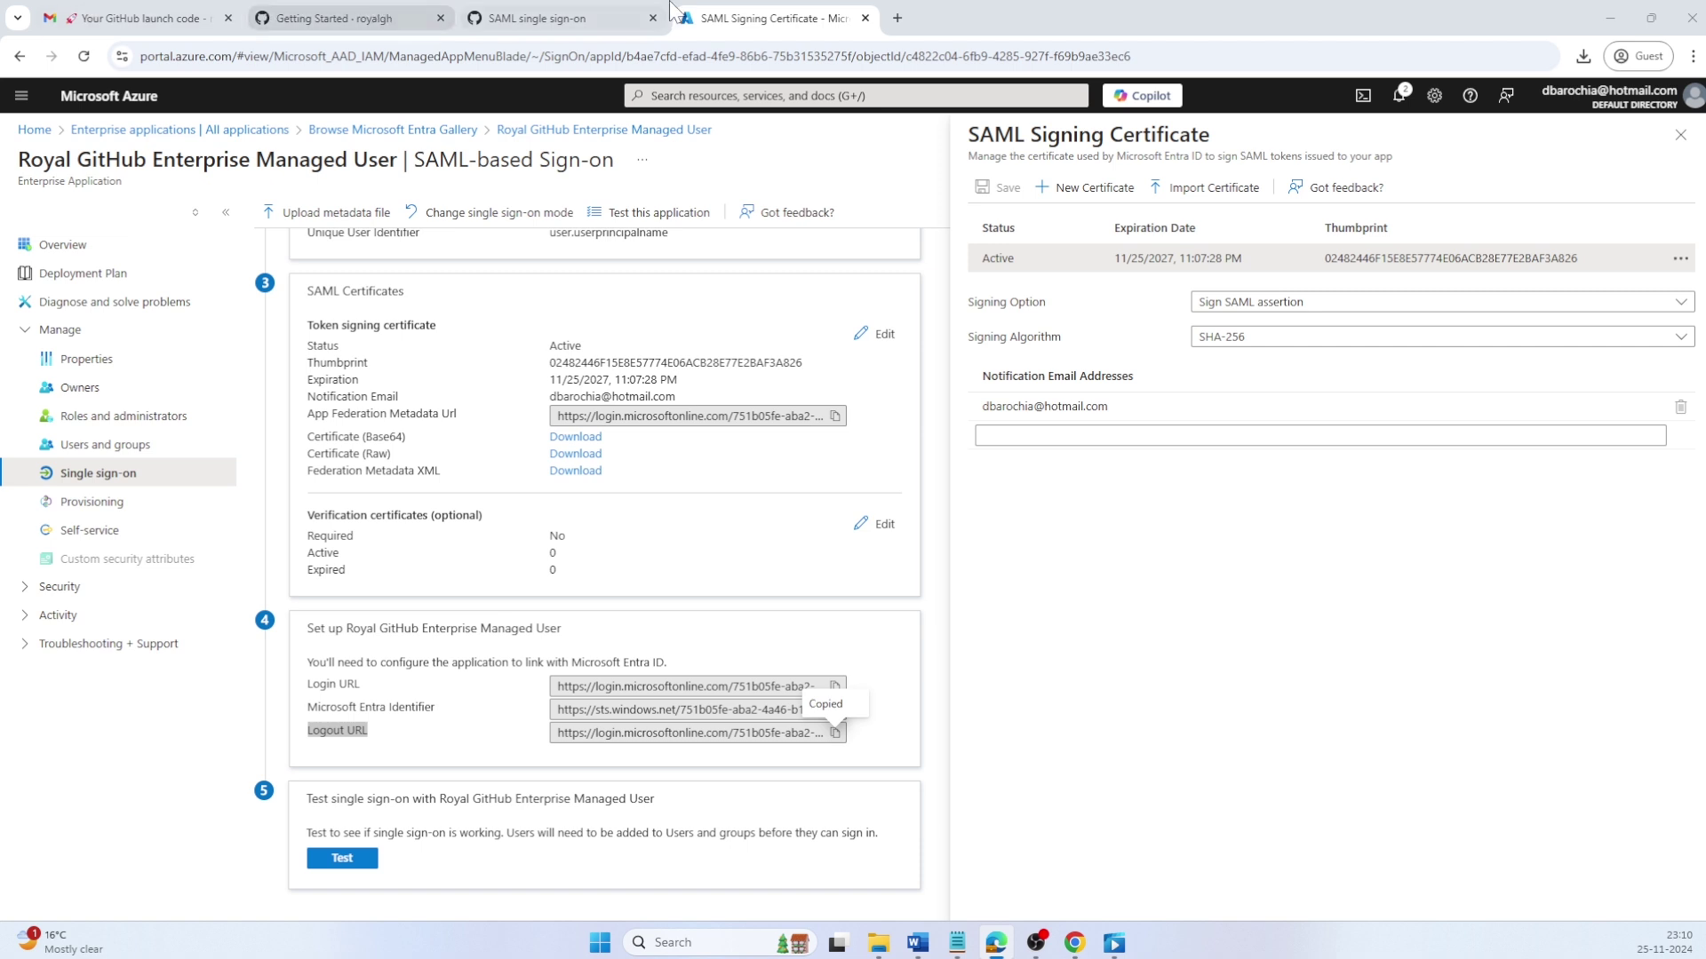
Step: Switch to the GitHub SAML single sign-on settings tab
{"action": "left_click", "coordinate": [589, 6]}
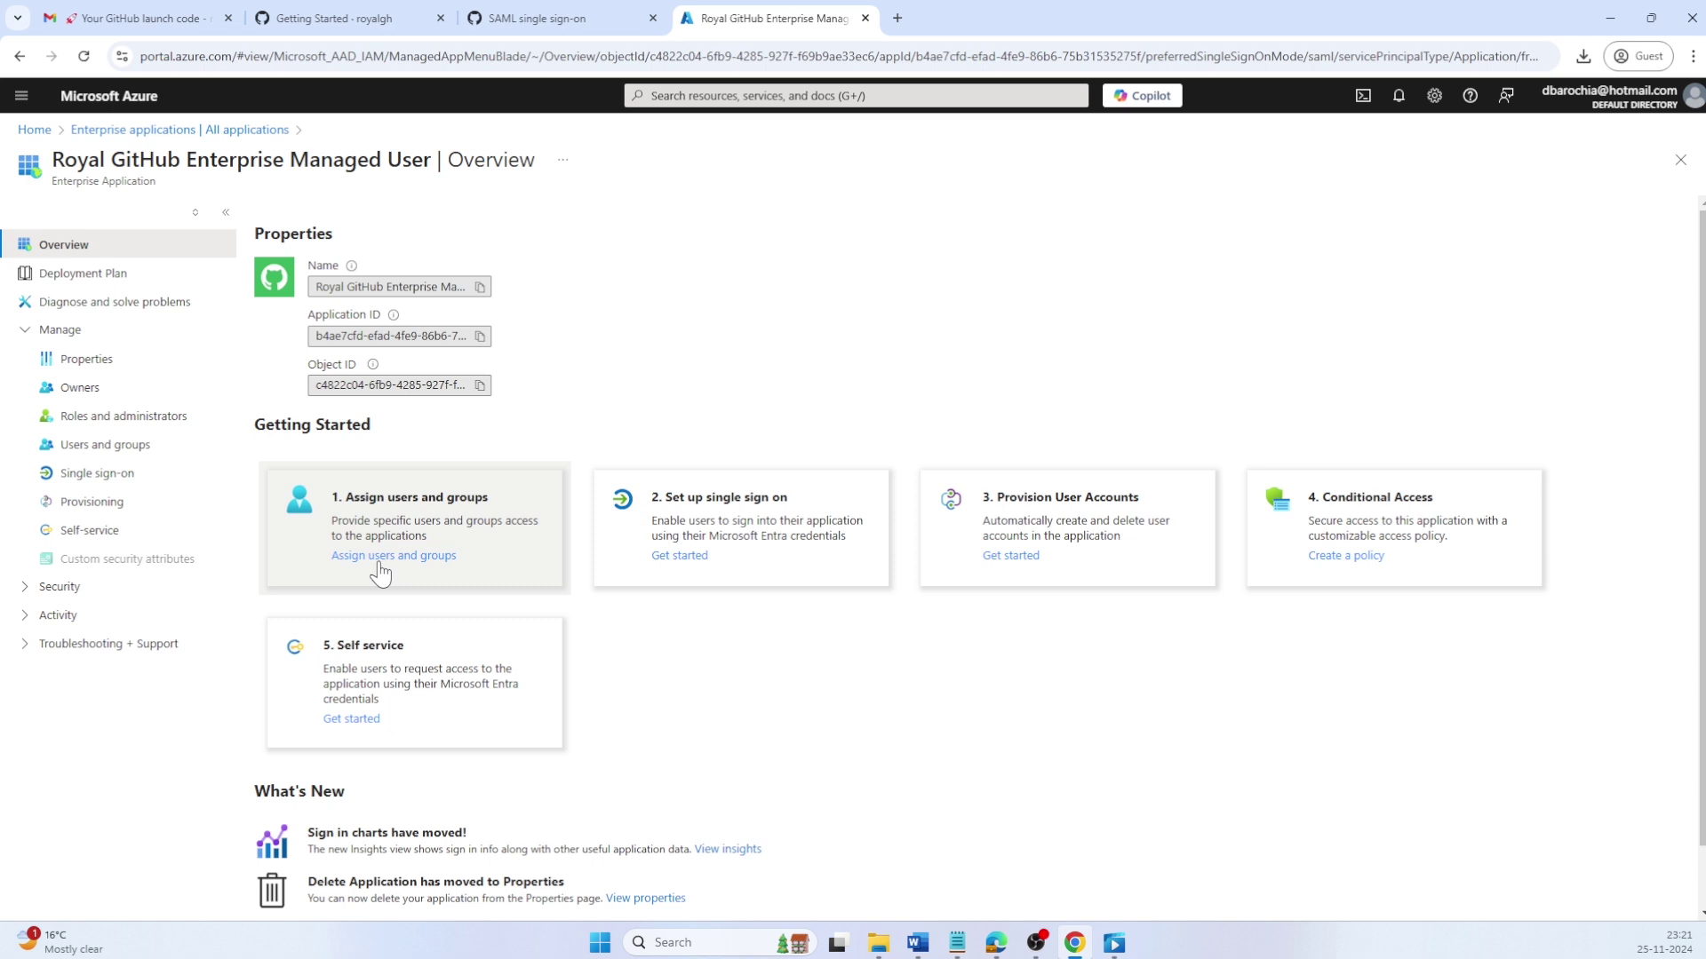
Step: Assign the searched-for user account to the app with the Enterprise Owner role
{"action": "left_click", "coordinate": [98, 447]}
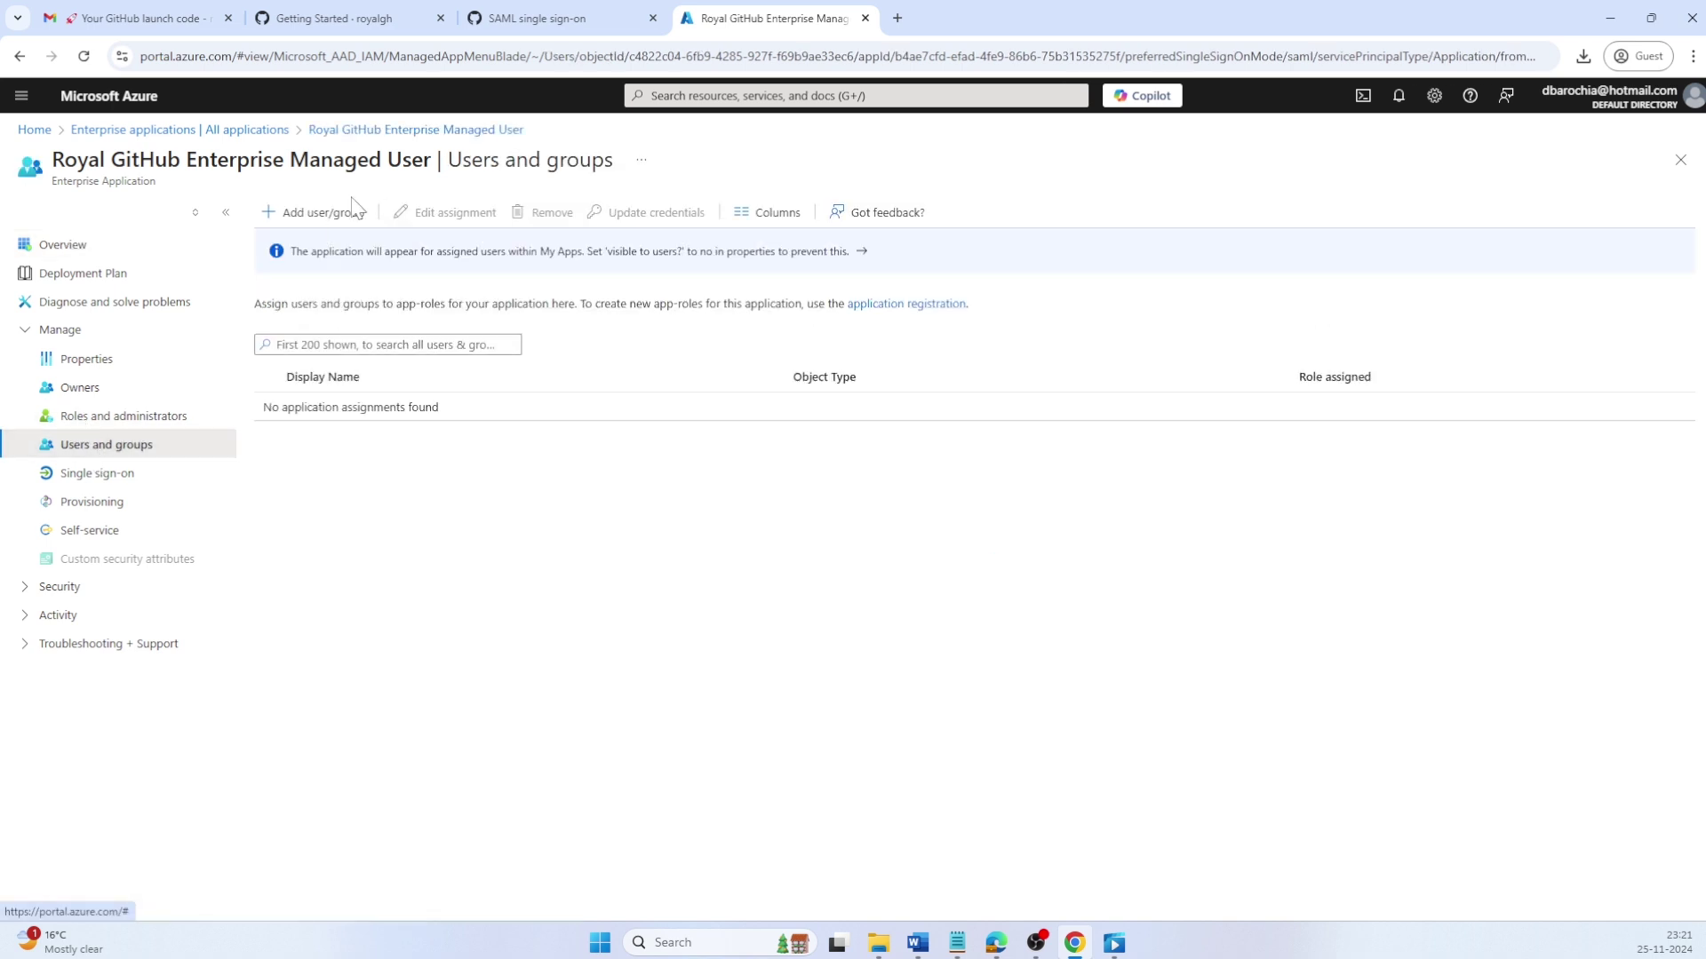
{"action": "left_click", "coordinate": [348, 216]}
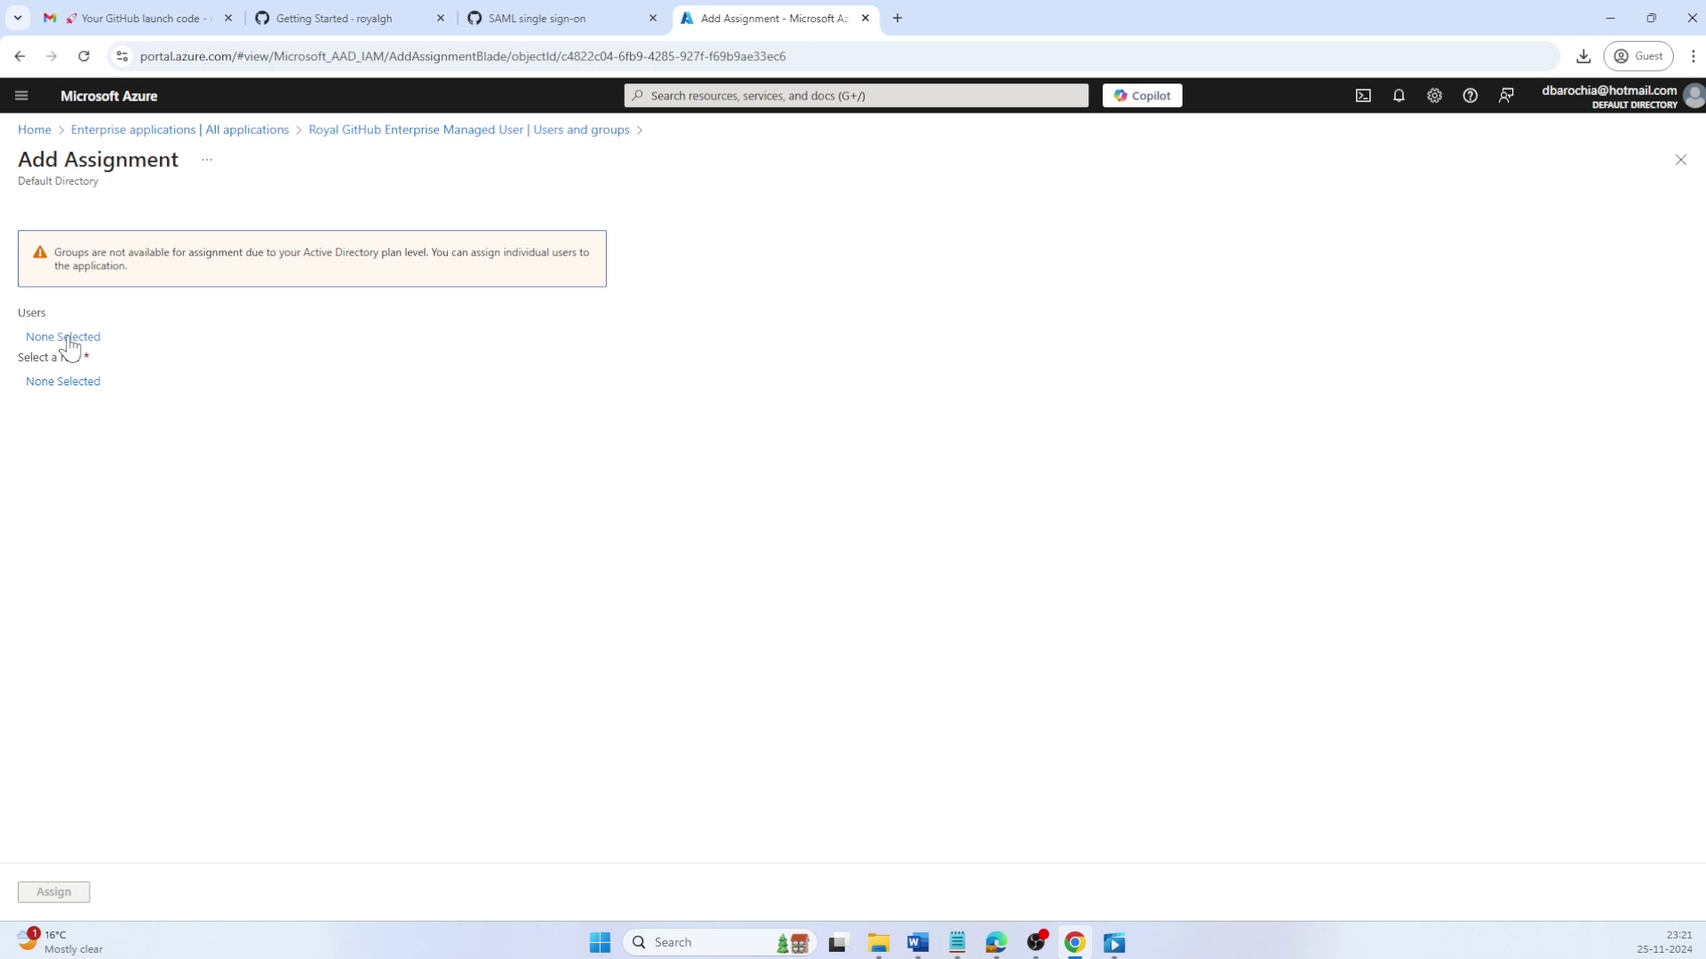
{"action": "left_click", "coordinate": [65, 340]}
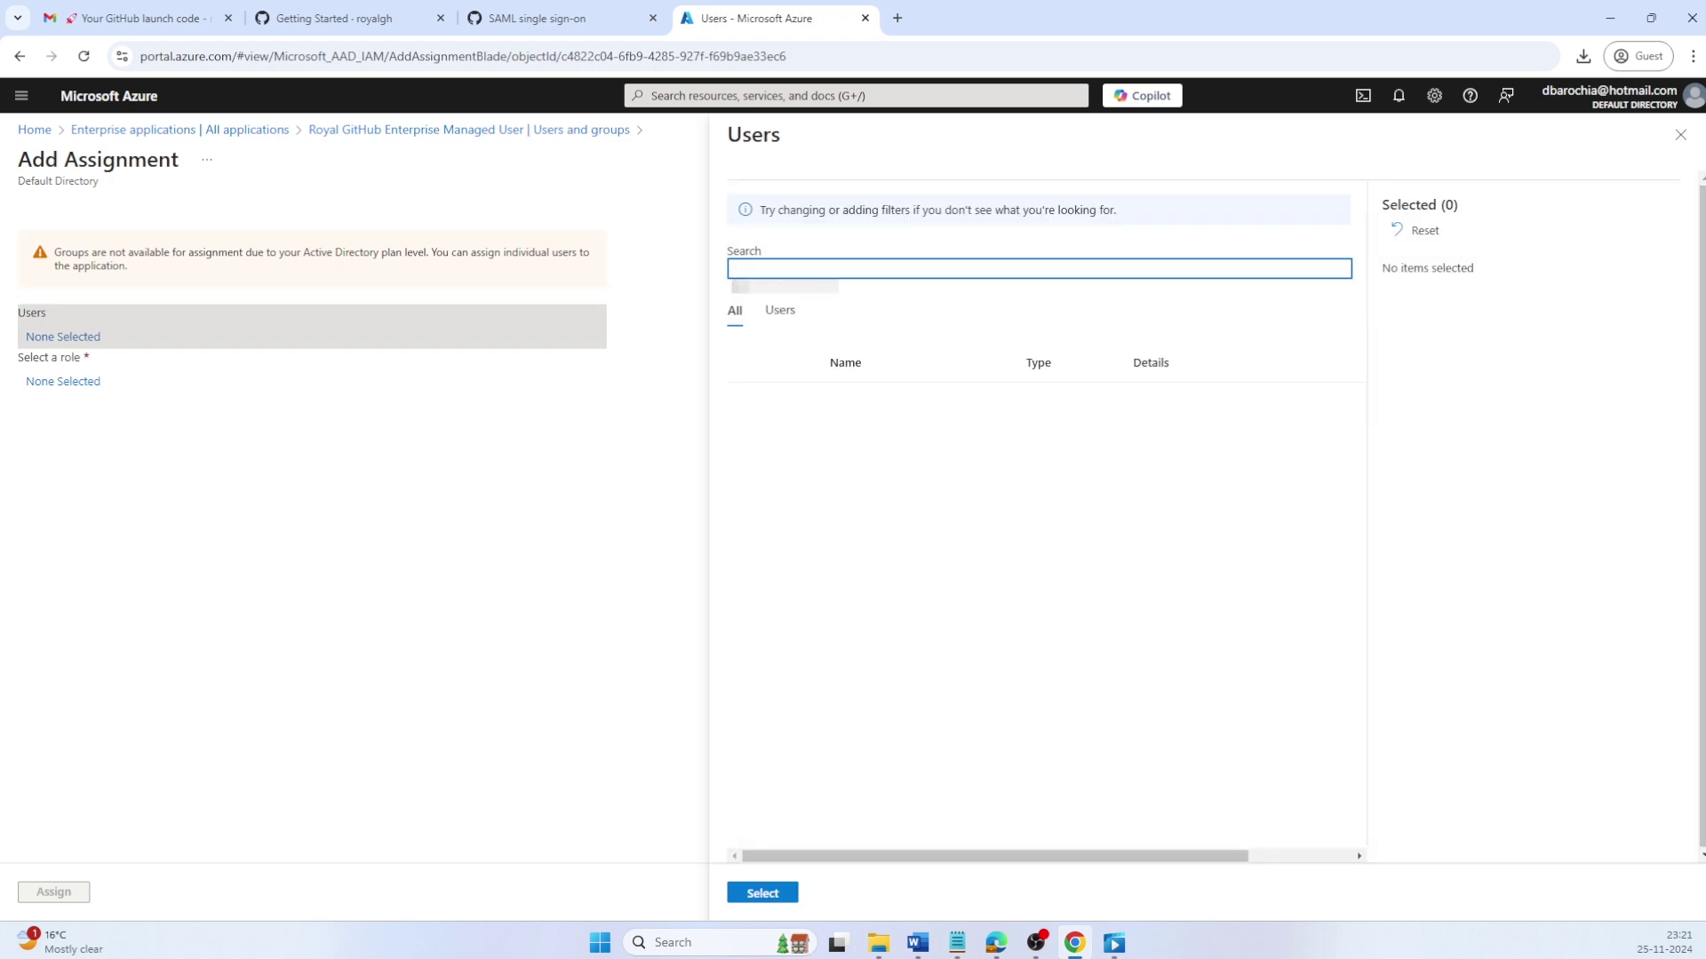
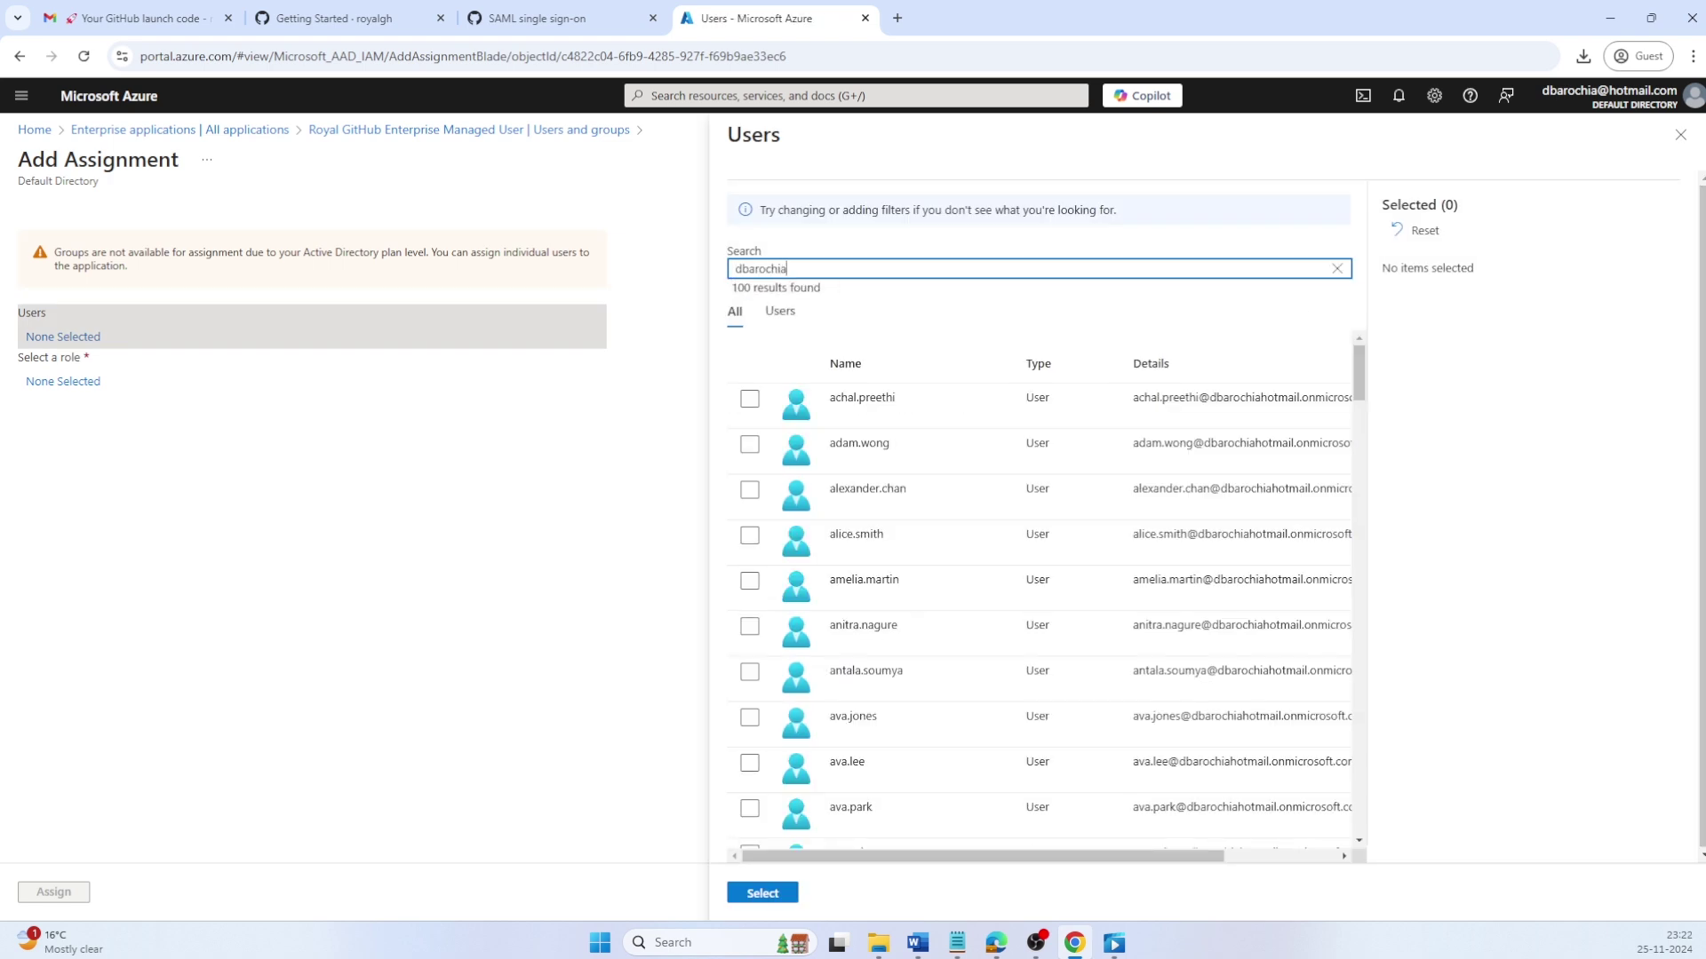
{"action": "left_click", "coordinate": [749, 400]}
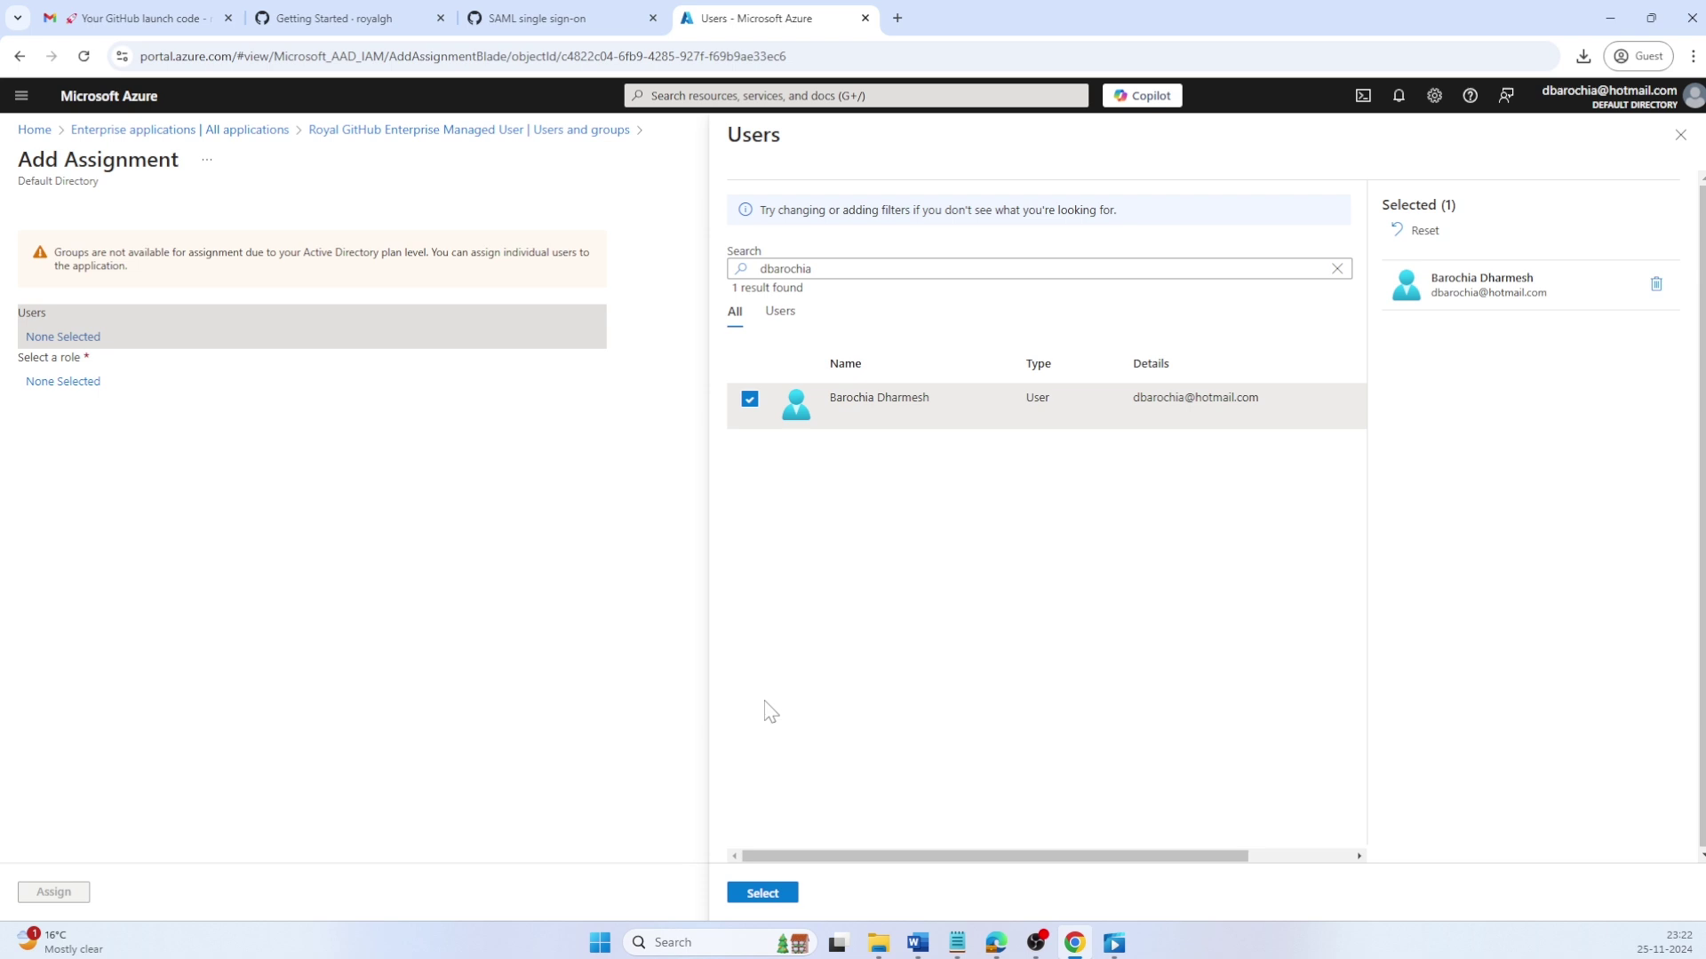
{"action": "left_click", "coordinate": [762, 893]}
{"action": "left_click", "coordinate": [85, 389]}
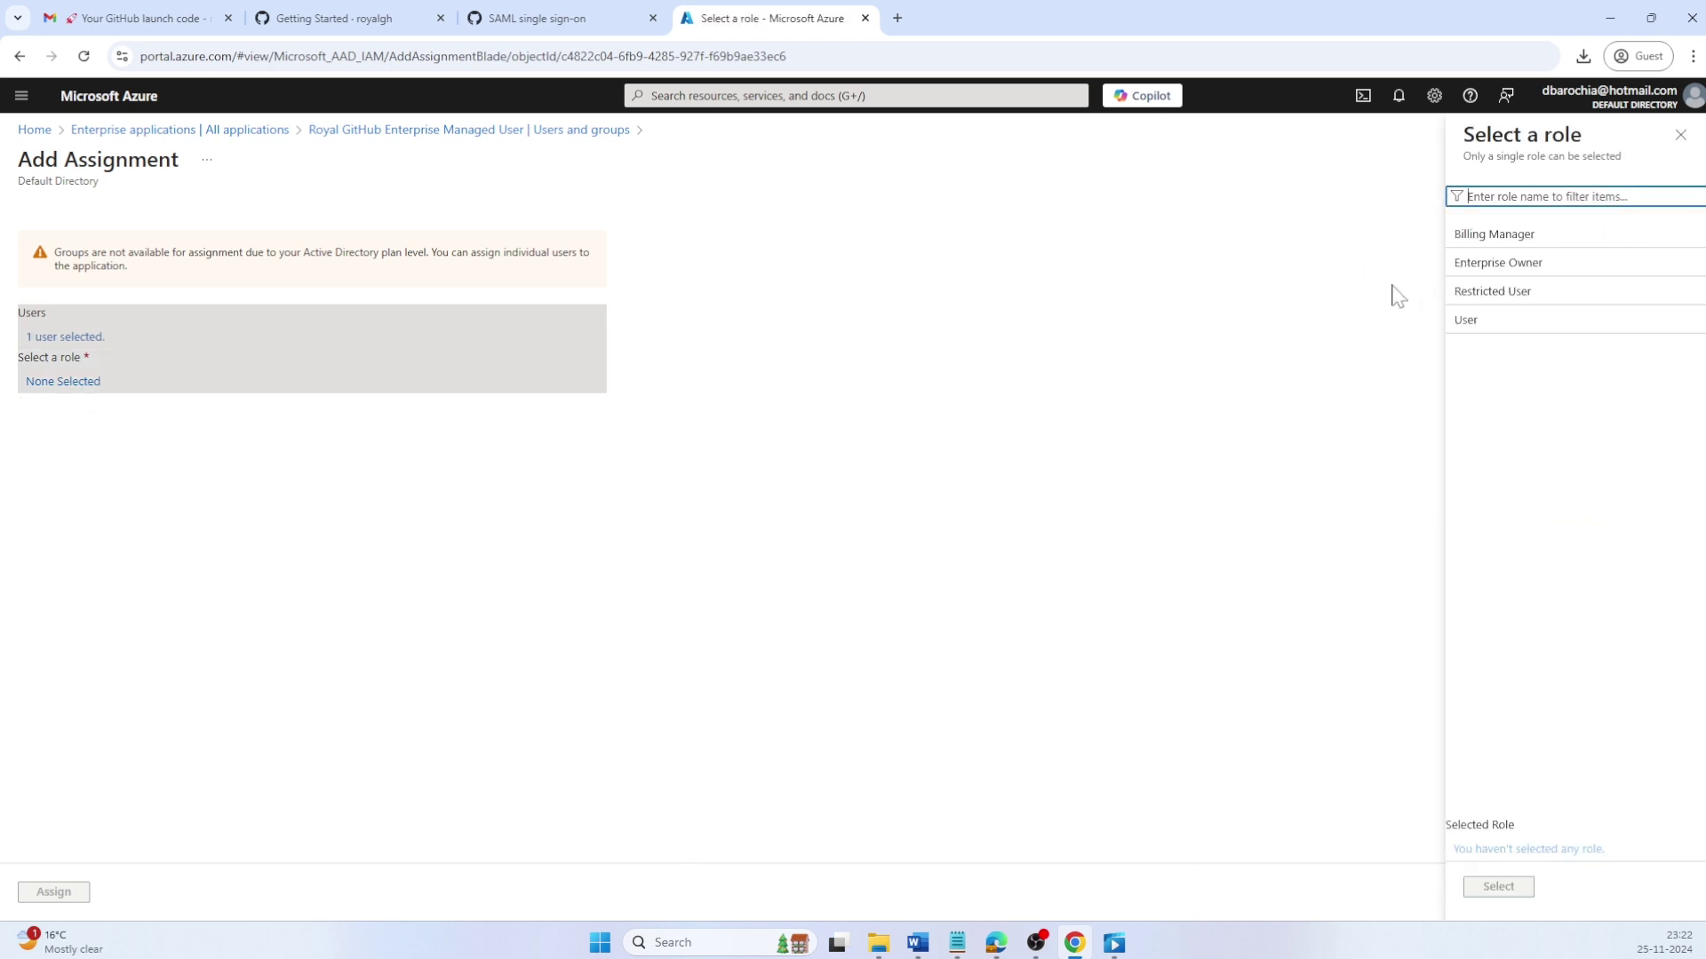
{"action": "left_click", "coordinate": [1501, 271]}
{"action": "left_click", "coordinate": [1479, 891]}
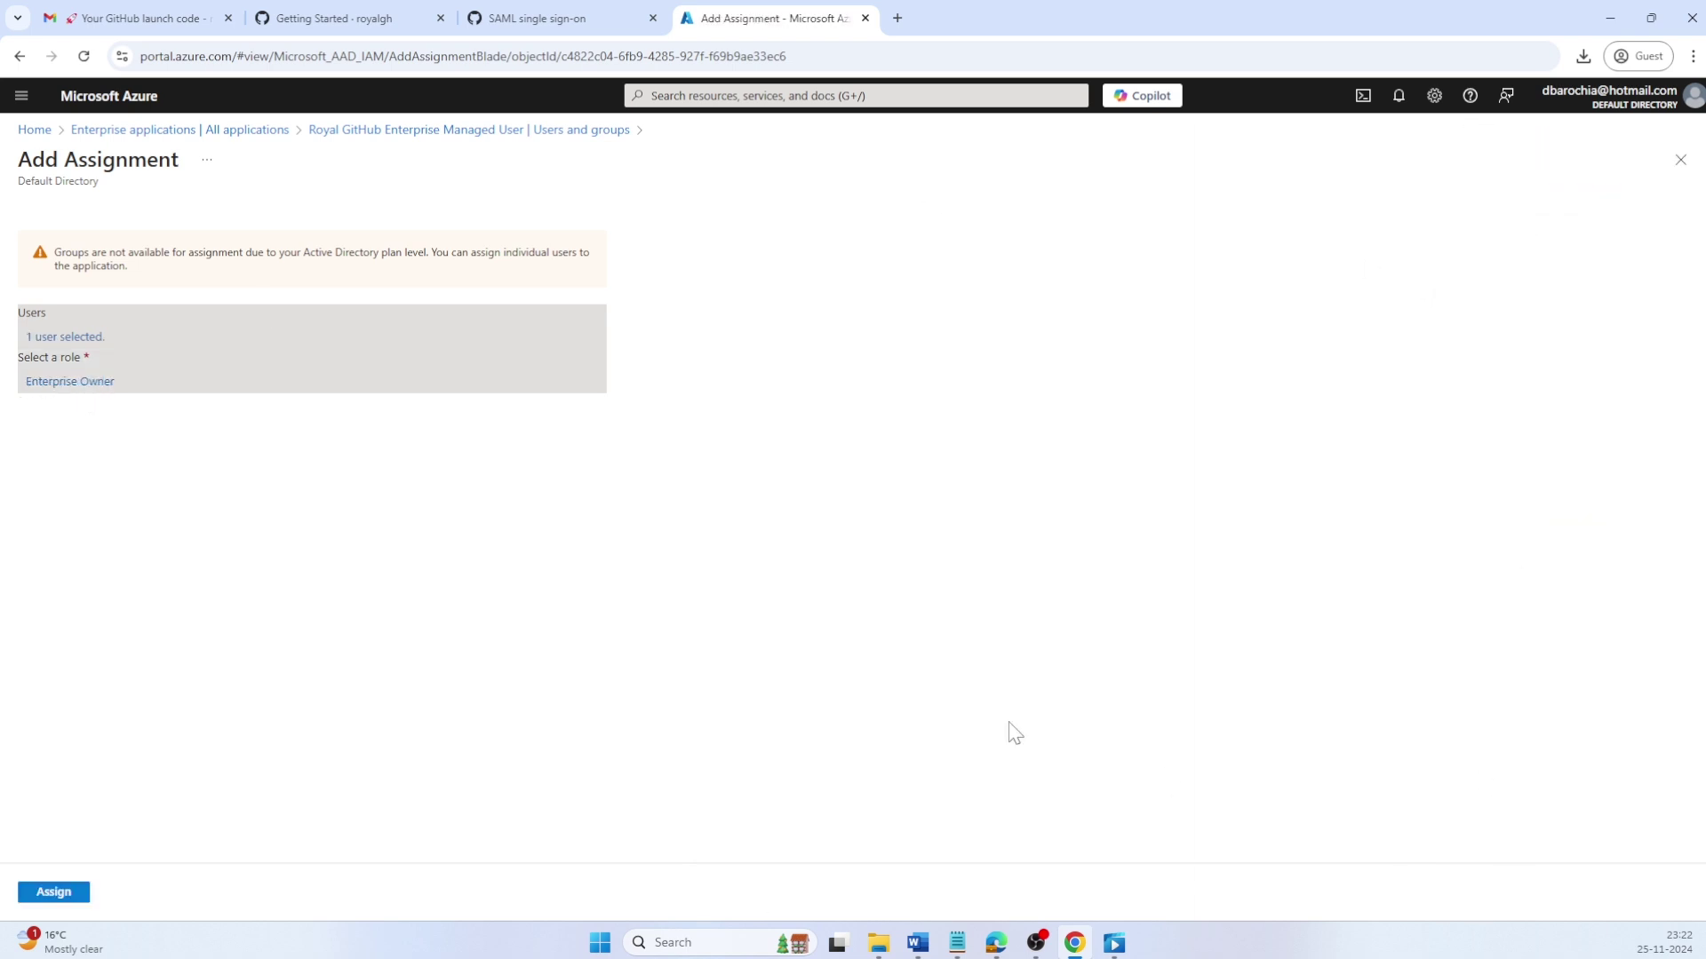
{"action": "left_click", "coordinate": [78, 895]}
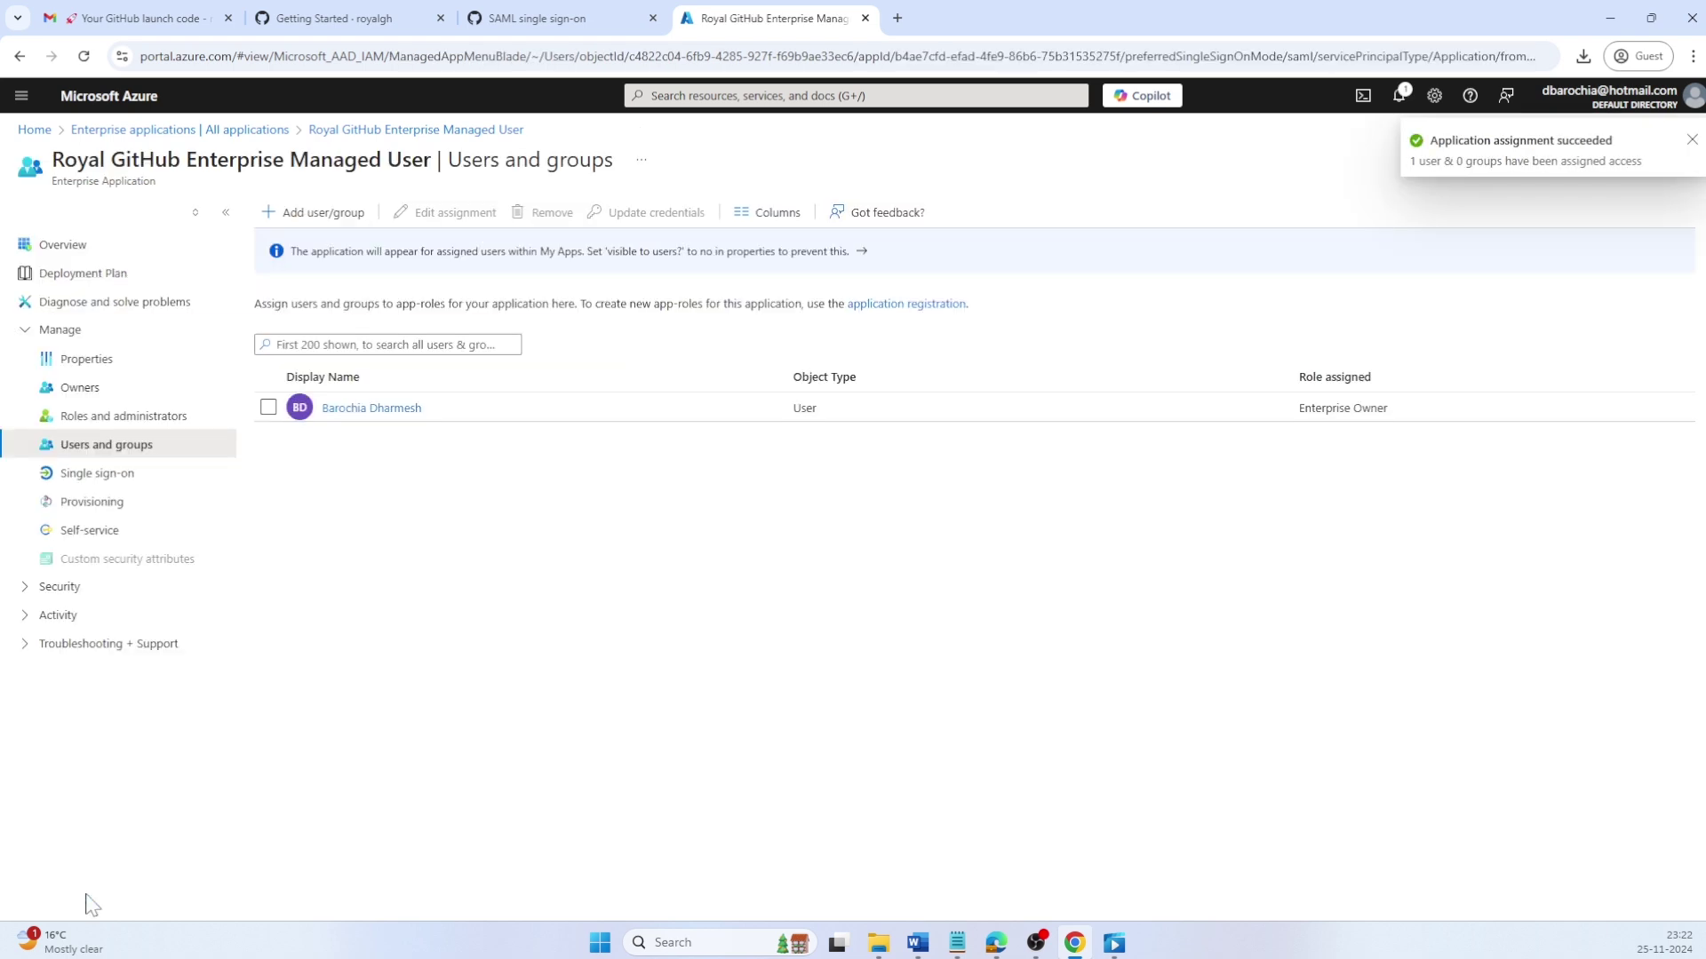
Step: Fill GitHub's Sign on URL with the Entra Login URL and Issuer with the Entra Identifier
{"action": "left_click", "coordinate": [538, 18]}
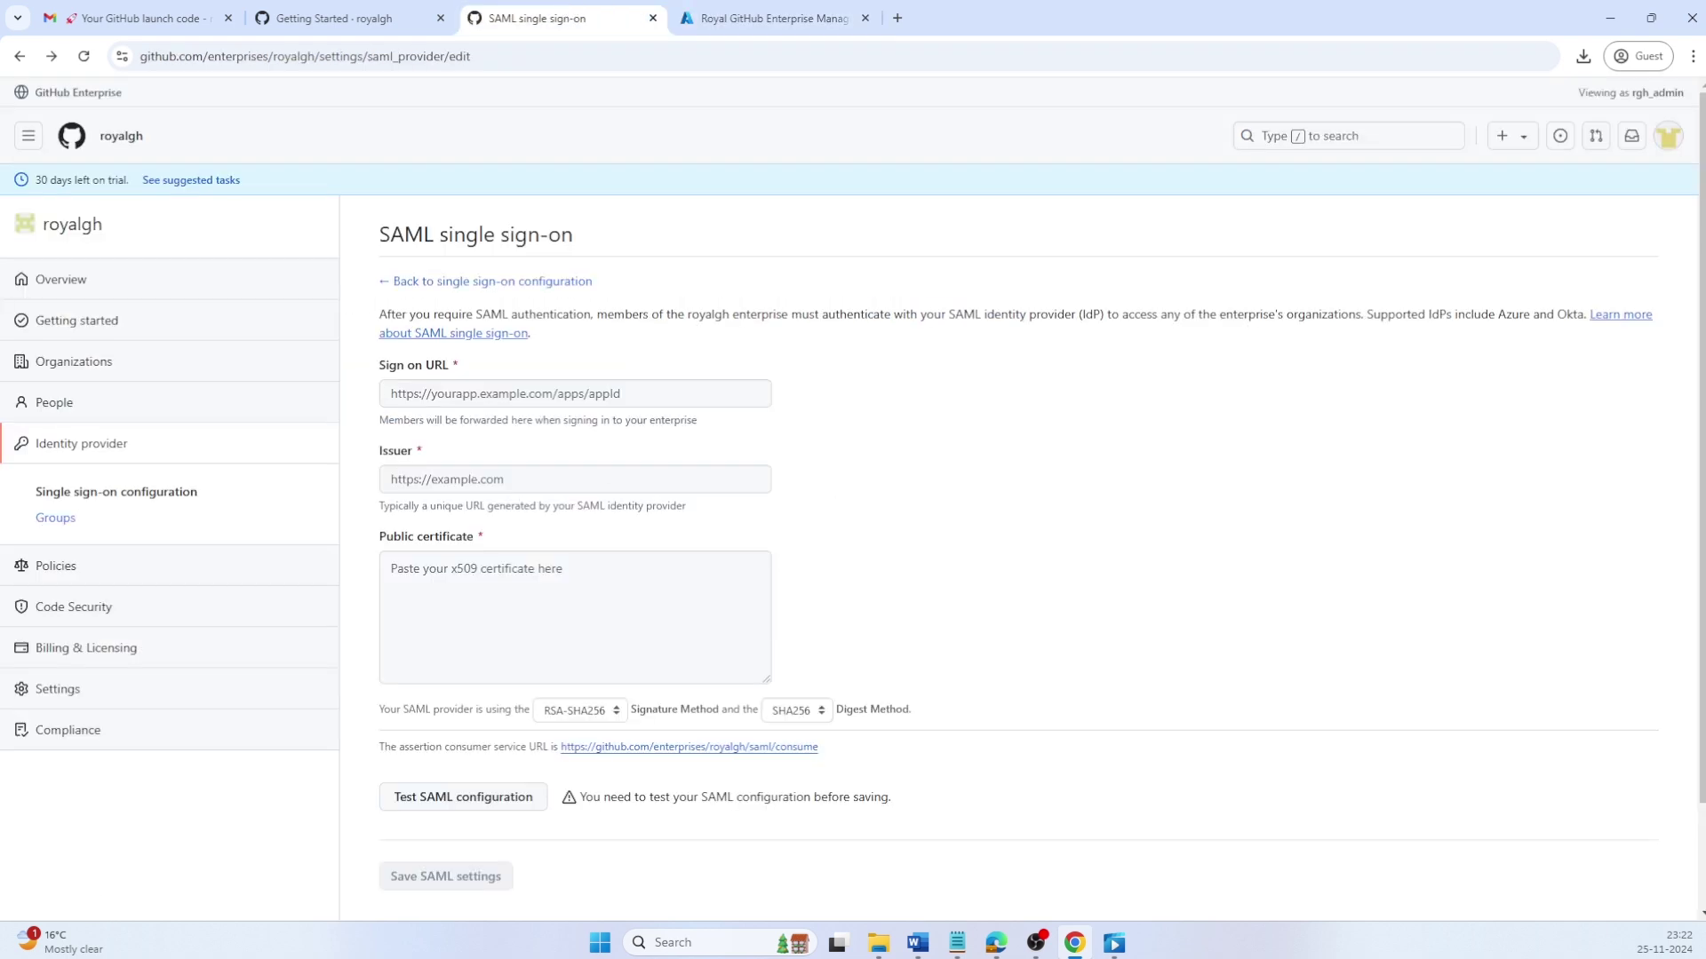
{"action": "key", "text": "alt+Tab"}
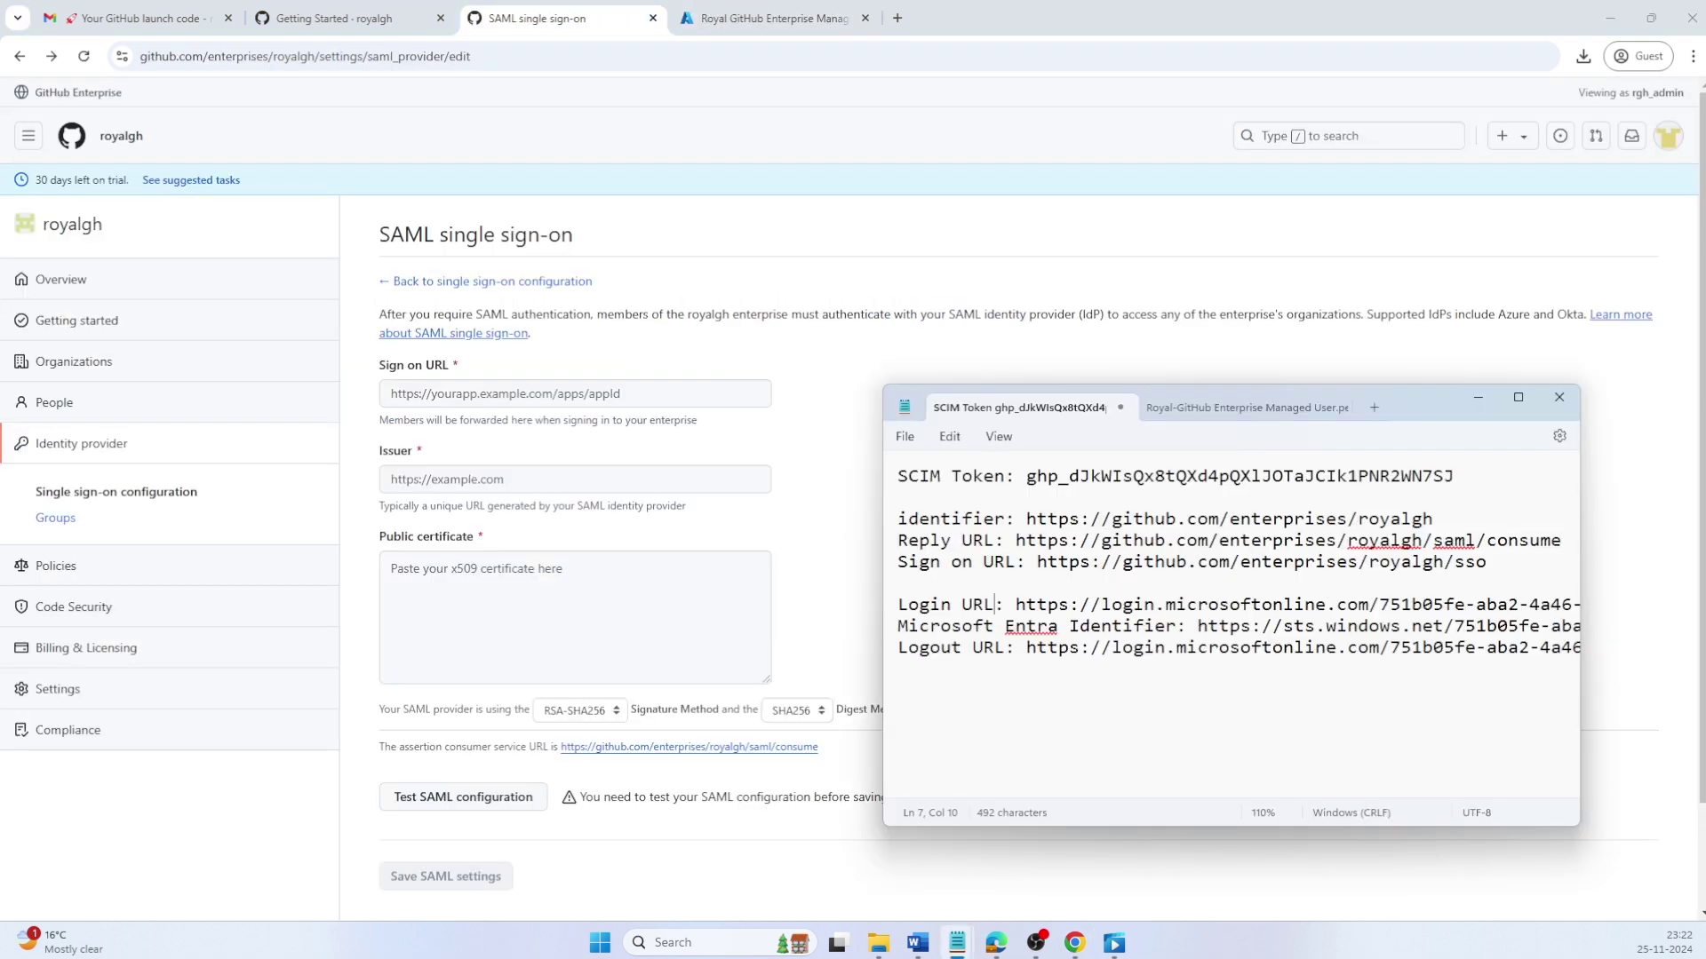
{"action": "key", "text": "shift+End"}
{"action": "key", "text": "ctrl+c"}
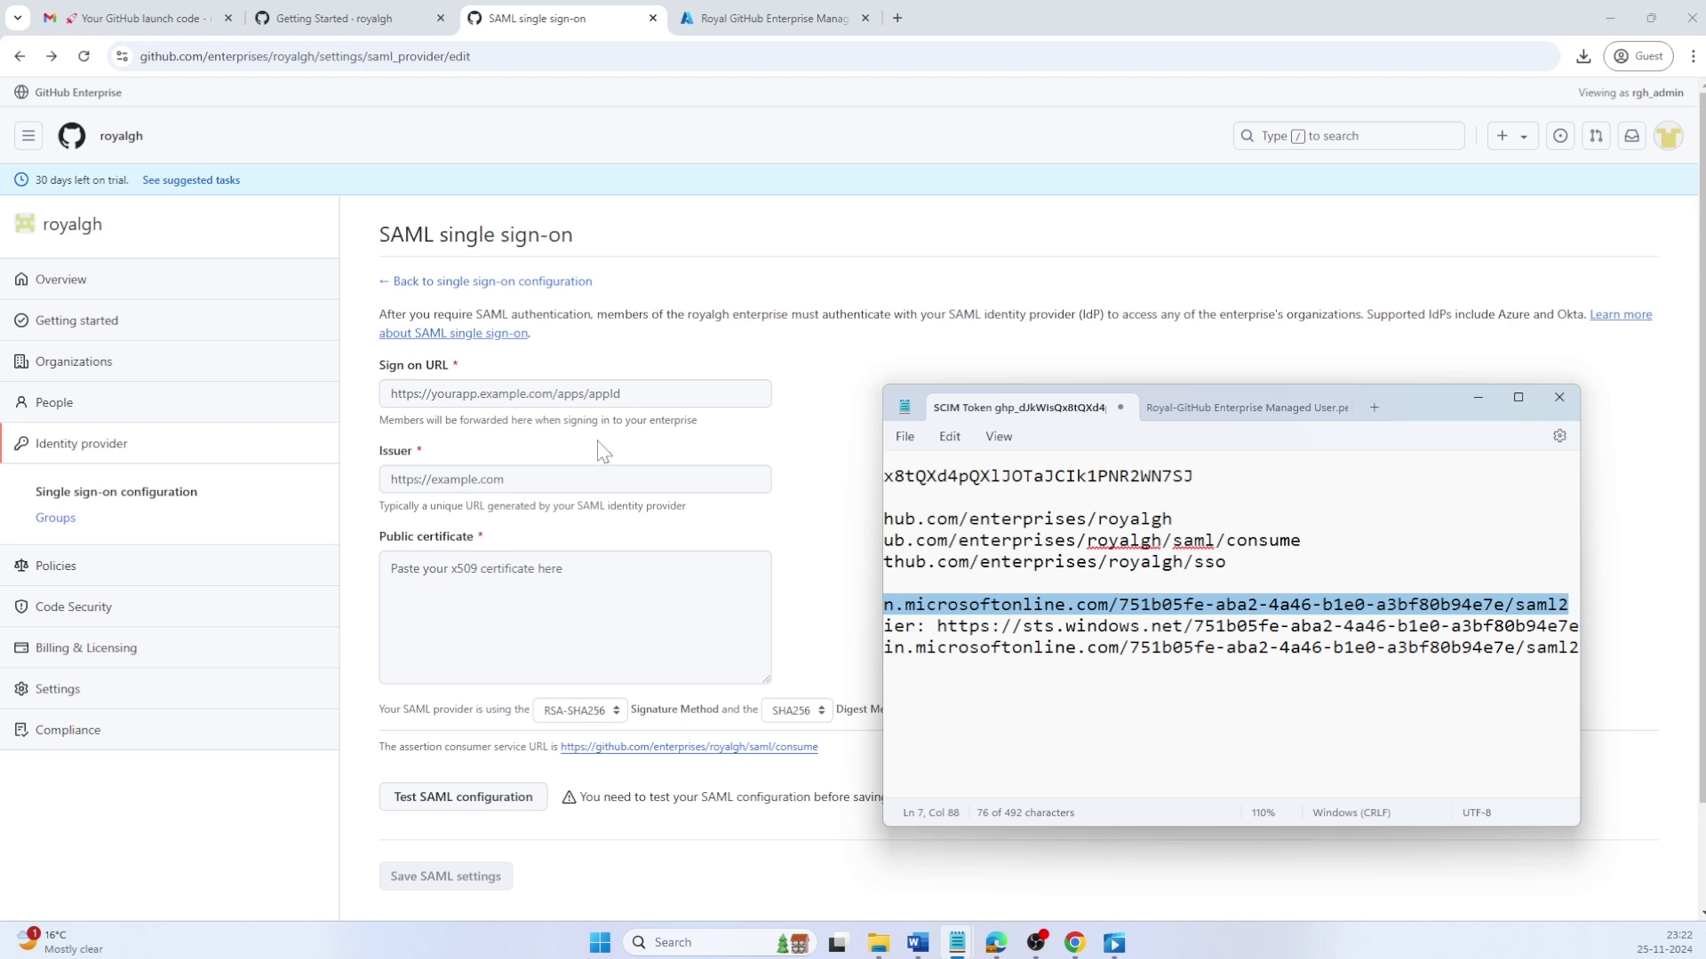
{"action": "left_click", "coordinate": [610, 404]}
{"action": "key", "text": "ctrl+v"}
{"action": "key", "text": "Tab"}
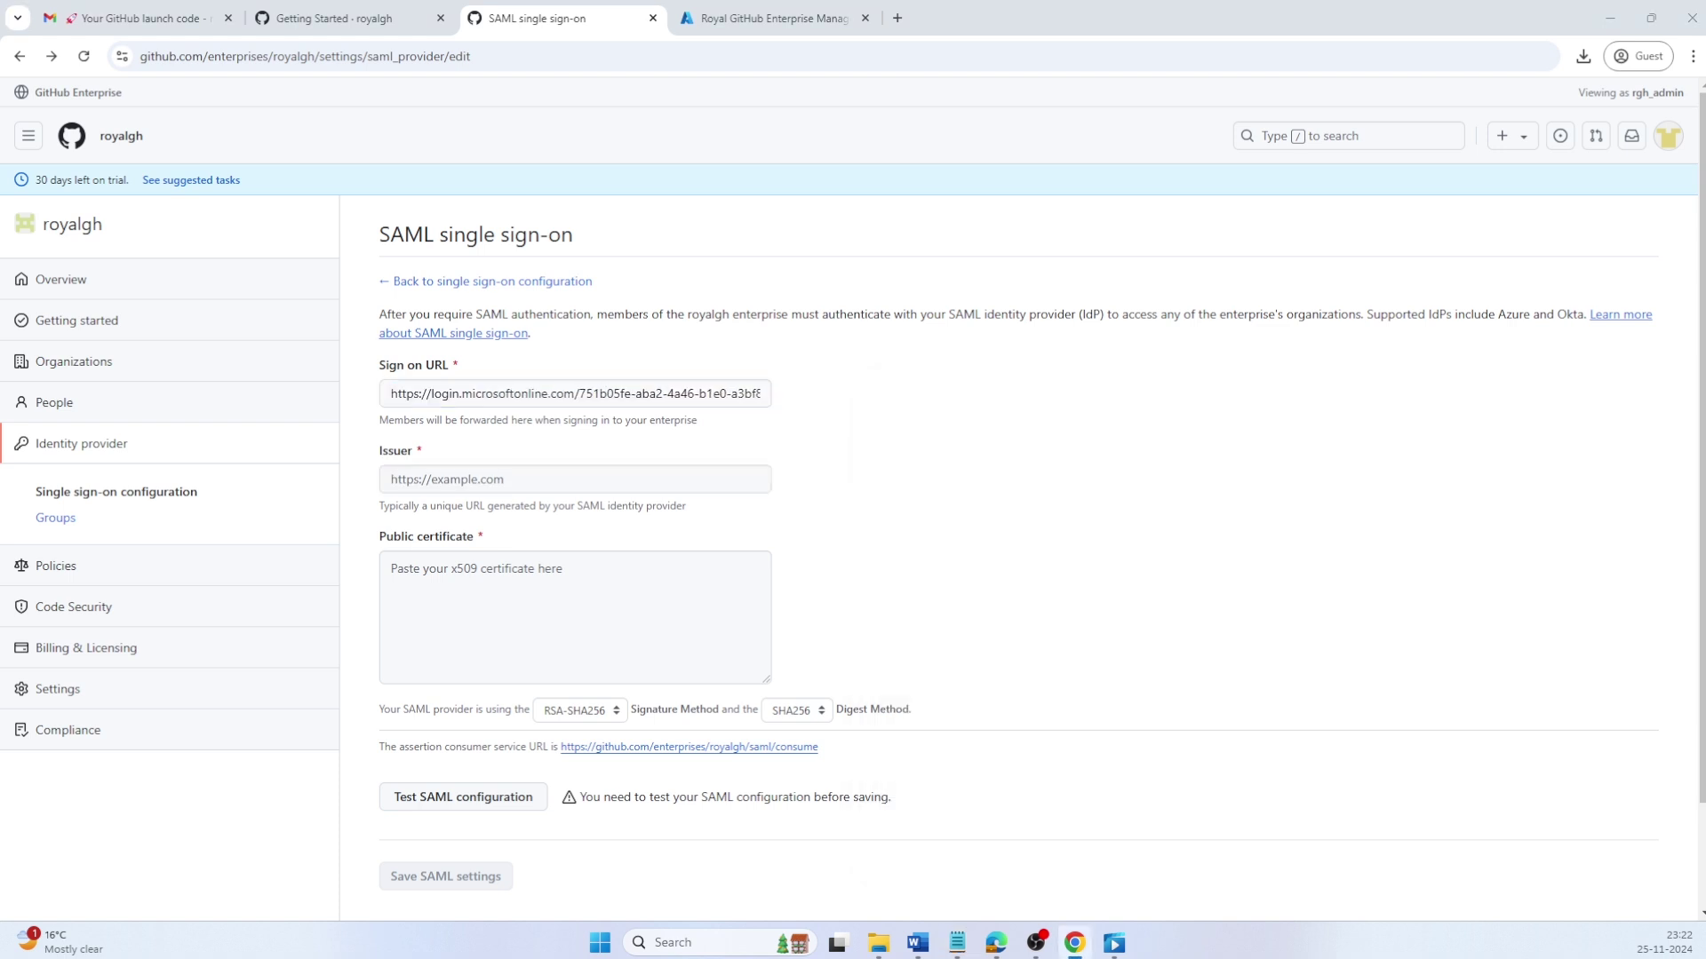
{"action": "key", "text": "alt+Tab"}
{"action": "left_click", "coordinate": [1177, 627]}
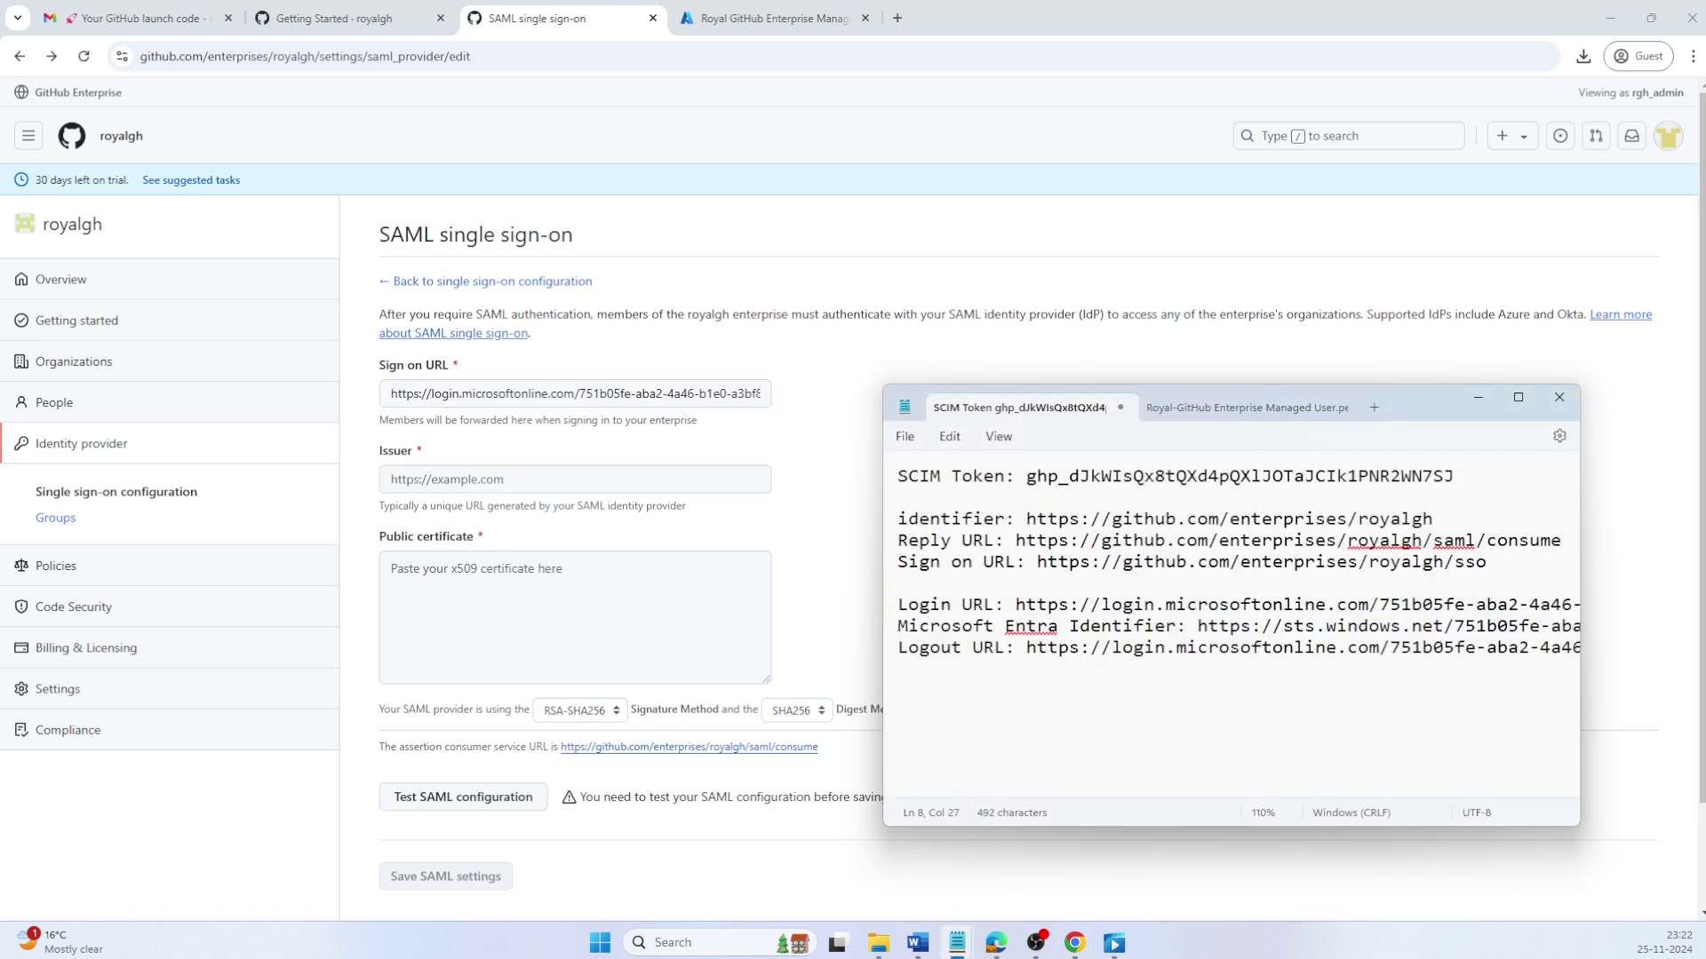
{"action": "key", "text": "shift+End"}
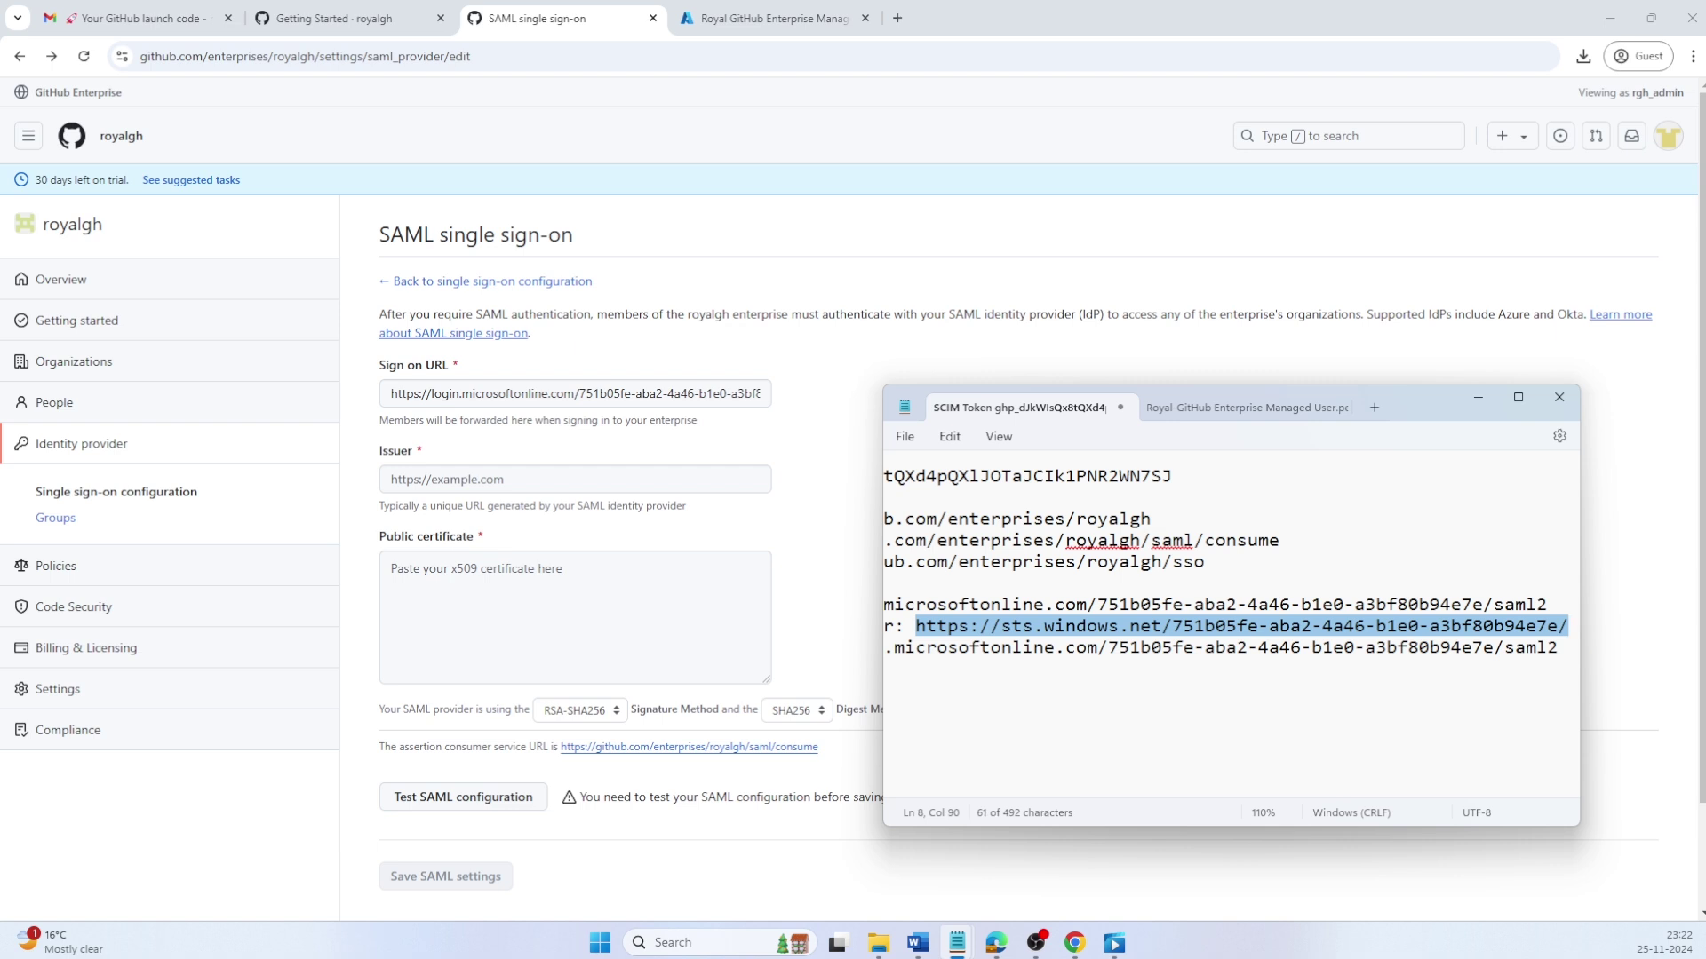
{"action": "key", "text": "ctrl+c"}
{"action": "key", "text": "alt+Tab"}
{"action": "key", "text": "ctrl+v"}
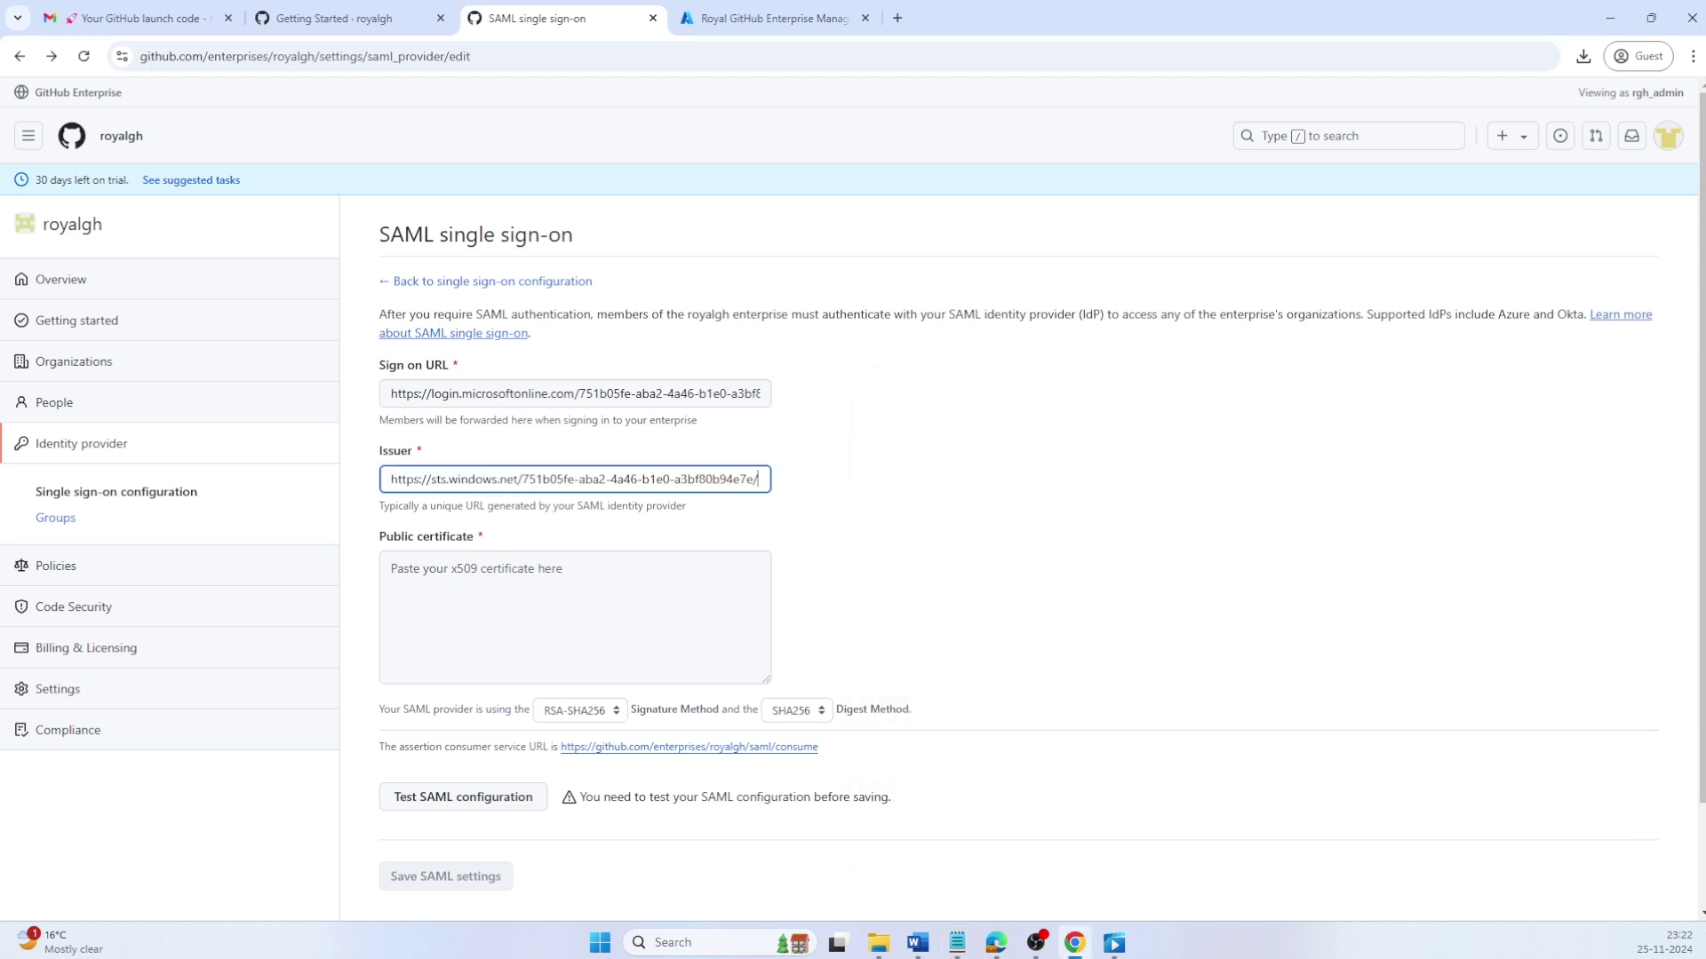
Step: Paste the entire signing certificate text into the Public certificate box
{"action": "left_click", "coordinate": [391, 568]}
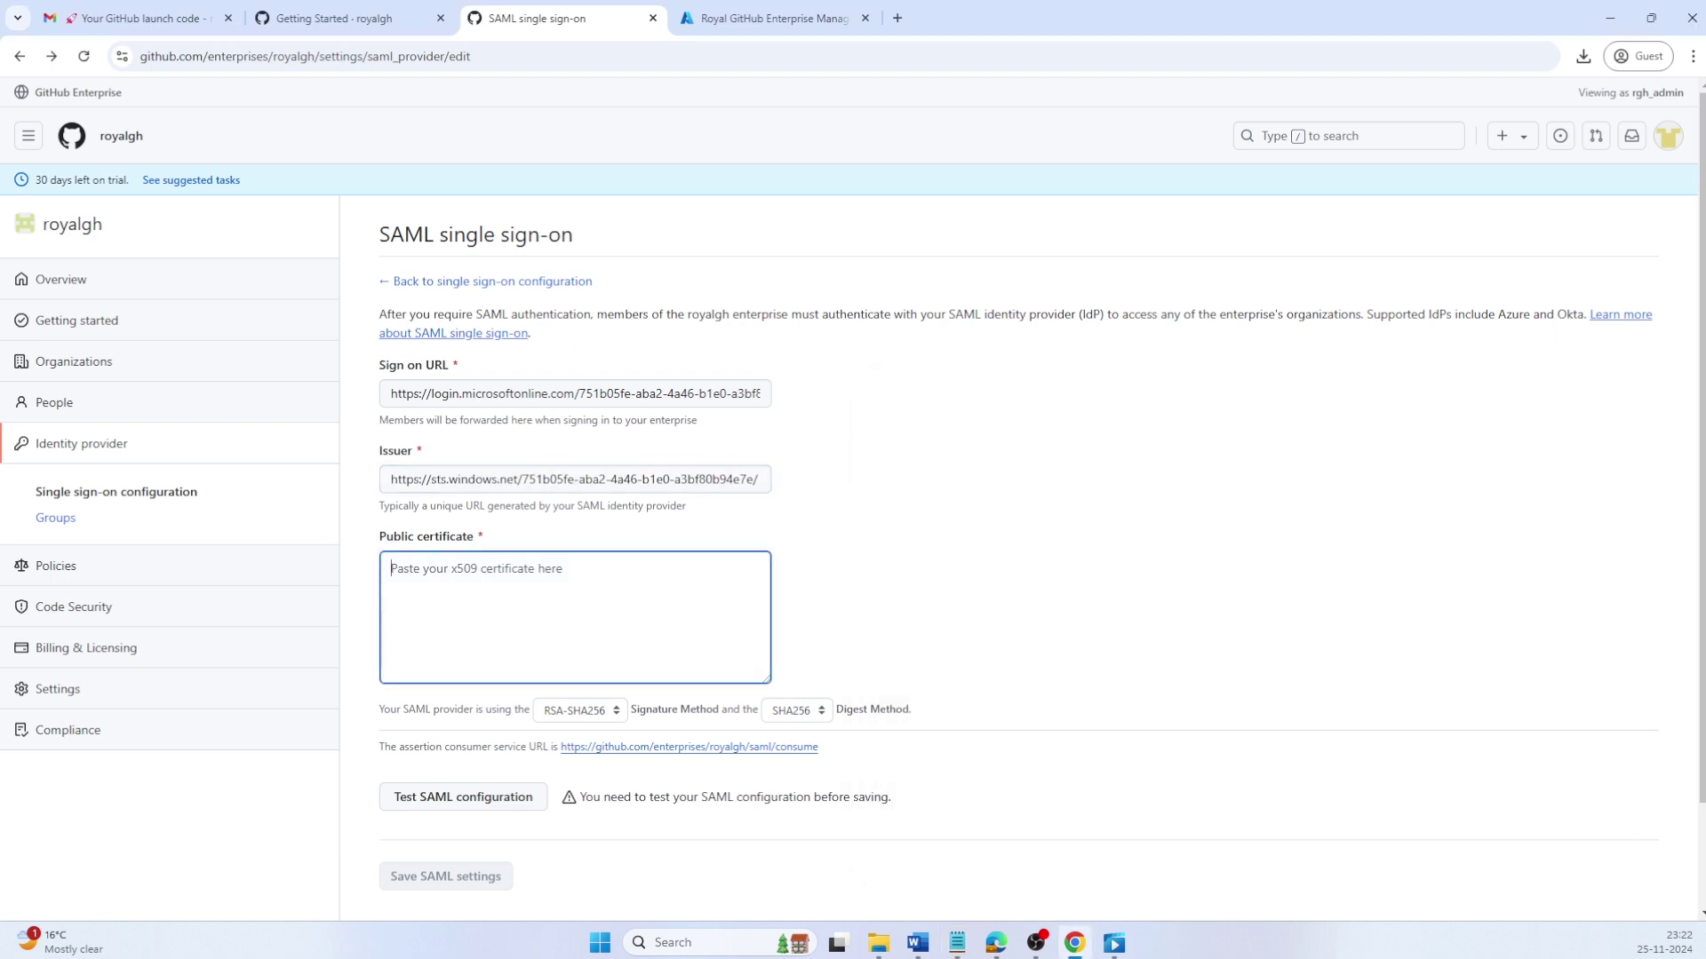
{"action": "key", "text": "alt+Tab"}
{"action": "left_click", "coordinate": [1117, 514]}
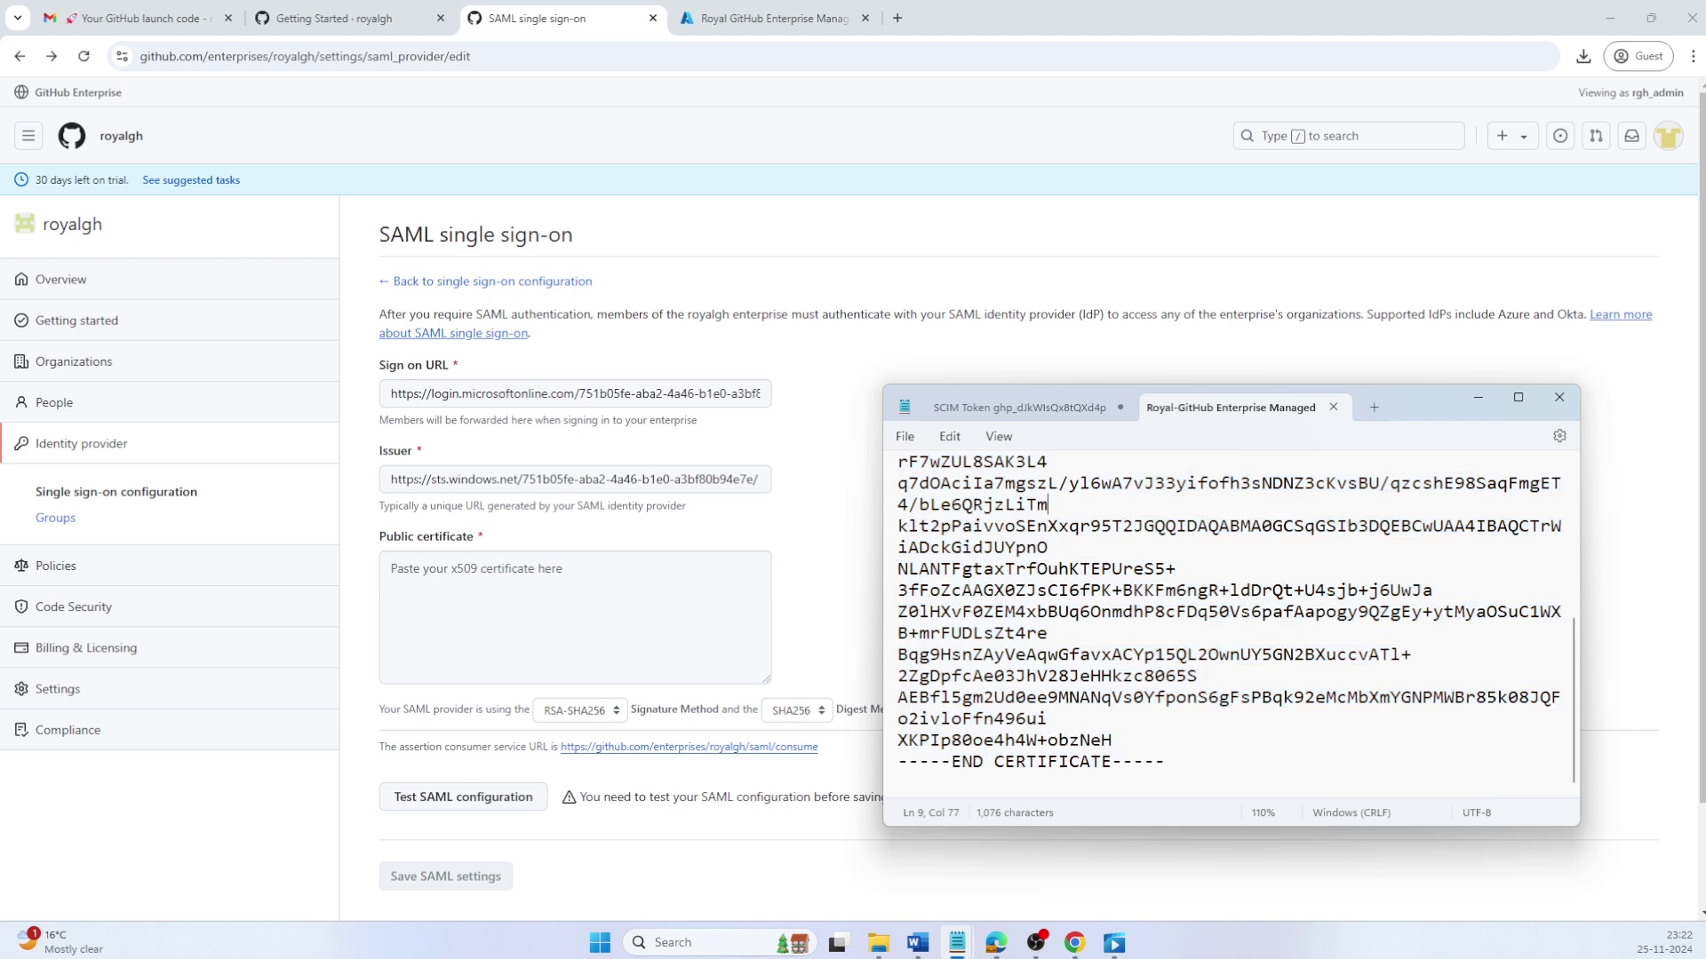
{"action": "key", "text": "ctrl+a"}
{"action": "key", "text": "ctrl+c"}
{"action": "key", "text": "alt+Tab"}
{"action": "key", "text": "ctrl+v"}
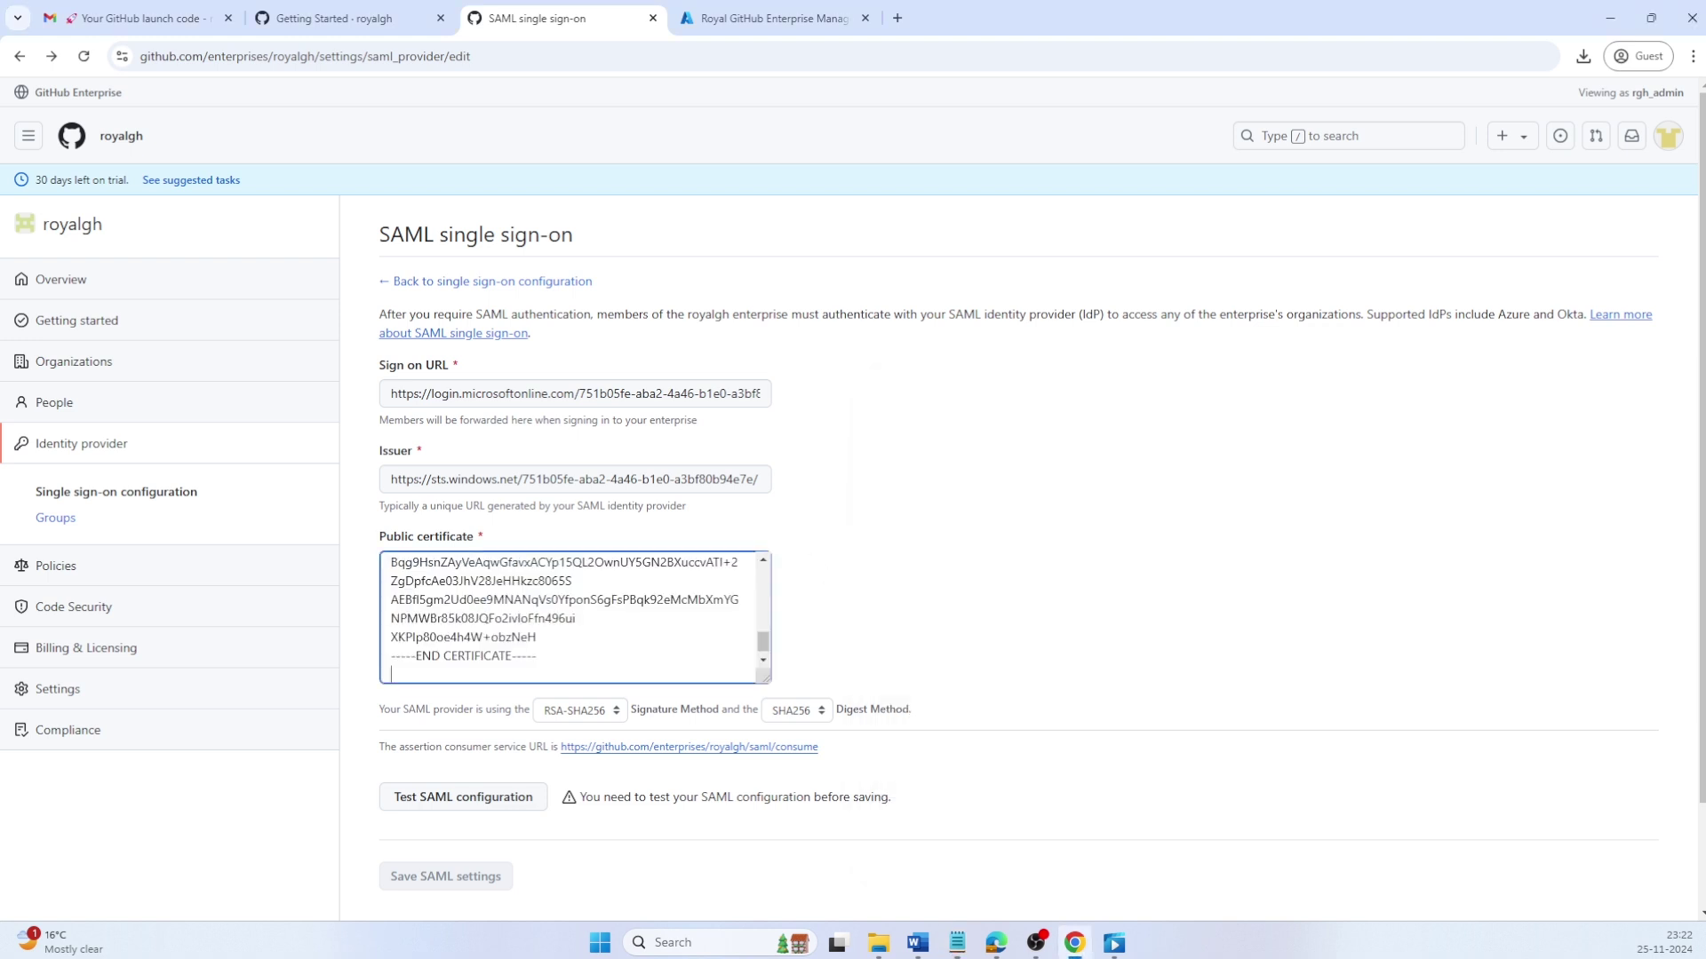
Step: Run Test SAML configuration until it shows Passed, then save the SAML settings
{"action": "left_click", "coordinate": [442, 809]}
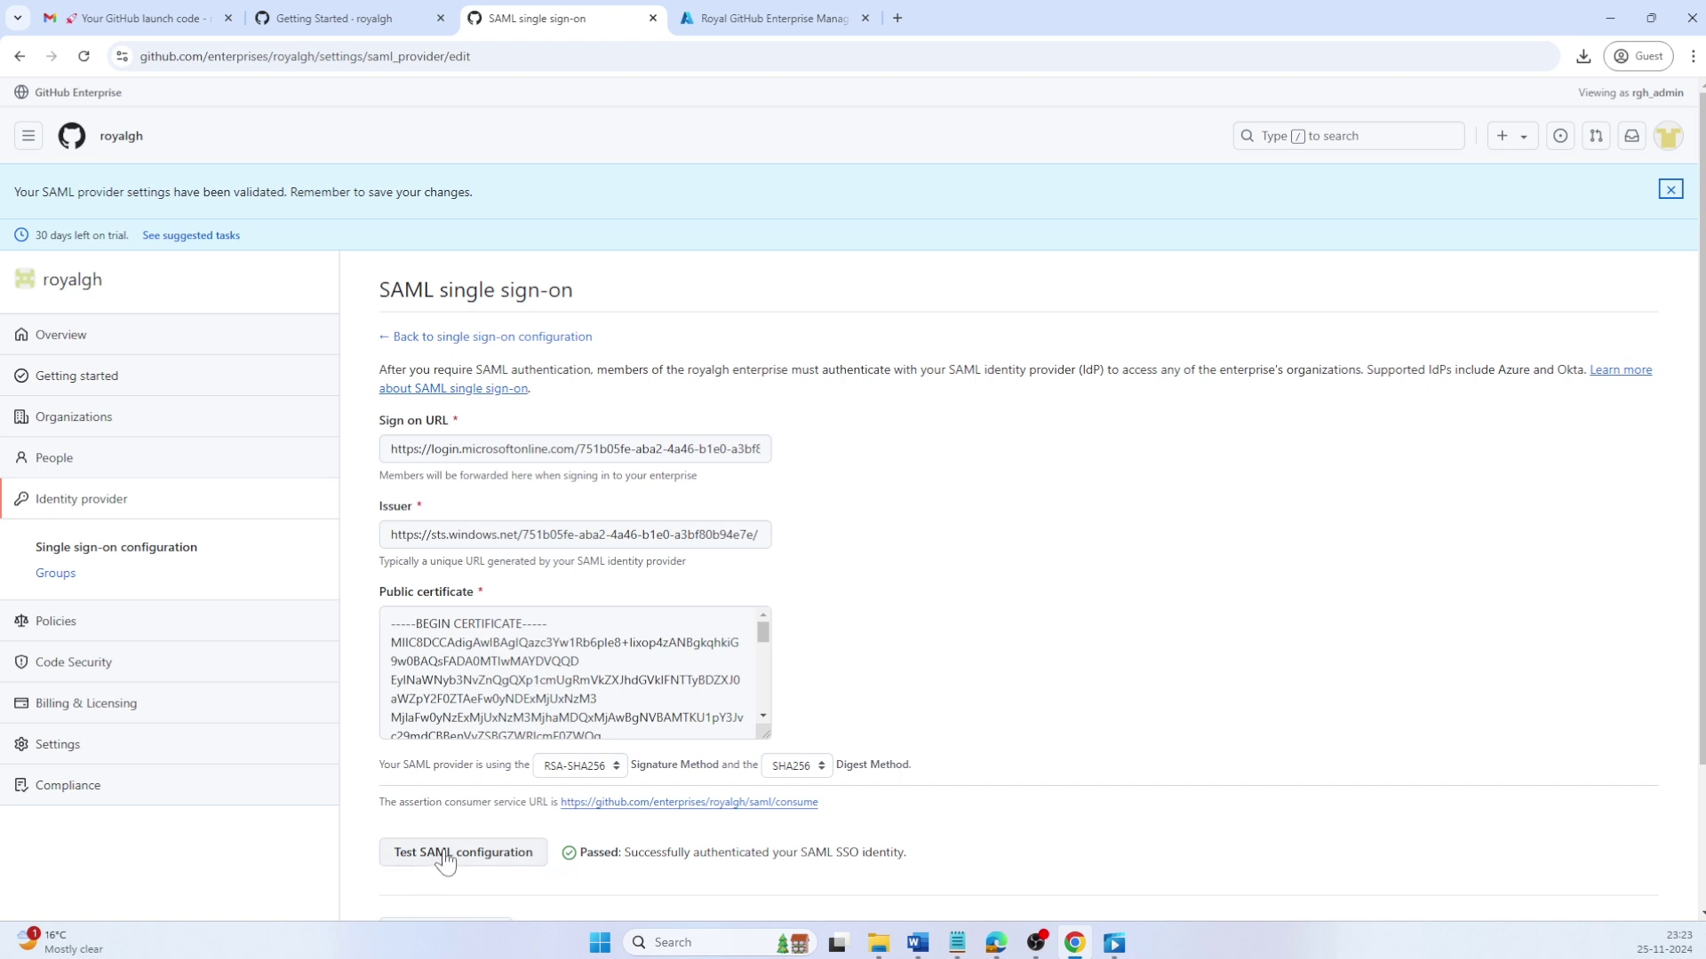
{"action": "scroll", "coordinate": [444, 862], "scroll_direction": "down", "scroll_amount": 2}
{"action": "left_click", "coordinate": [464, 756]}
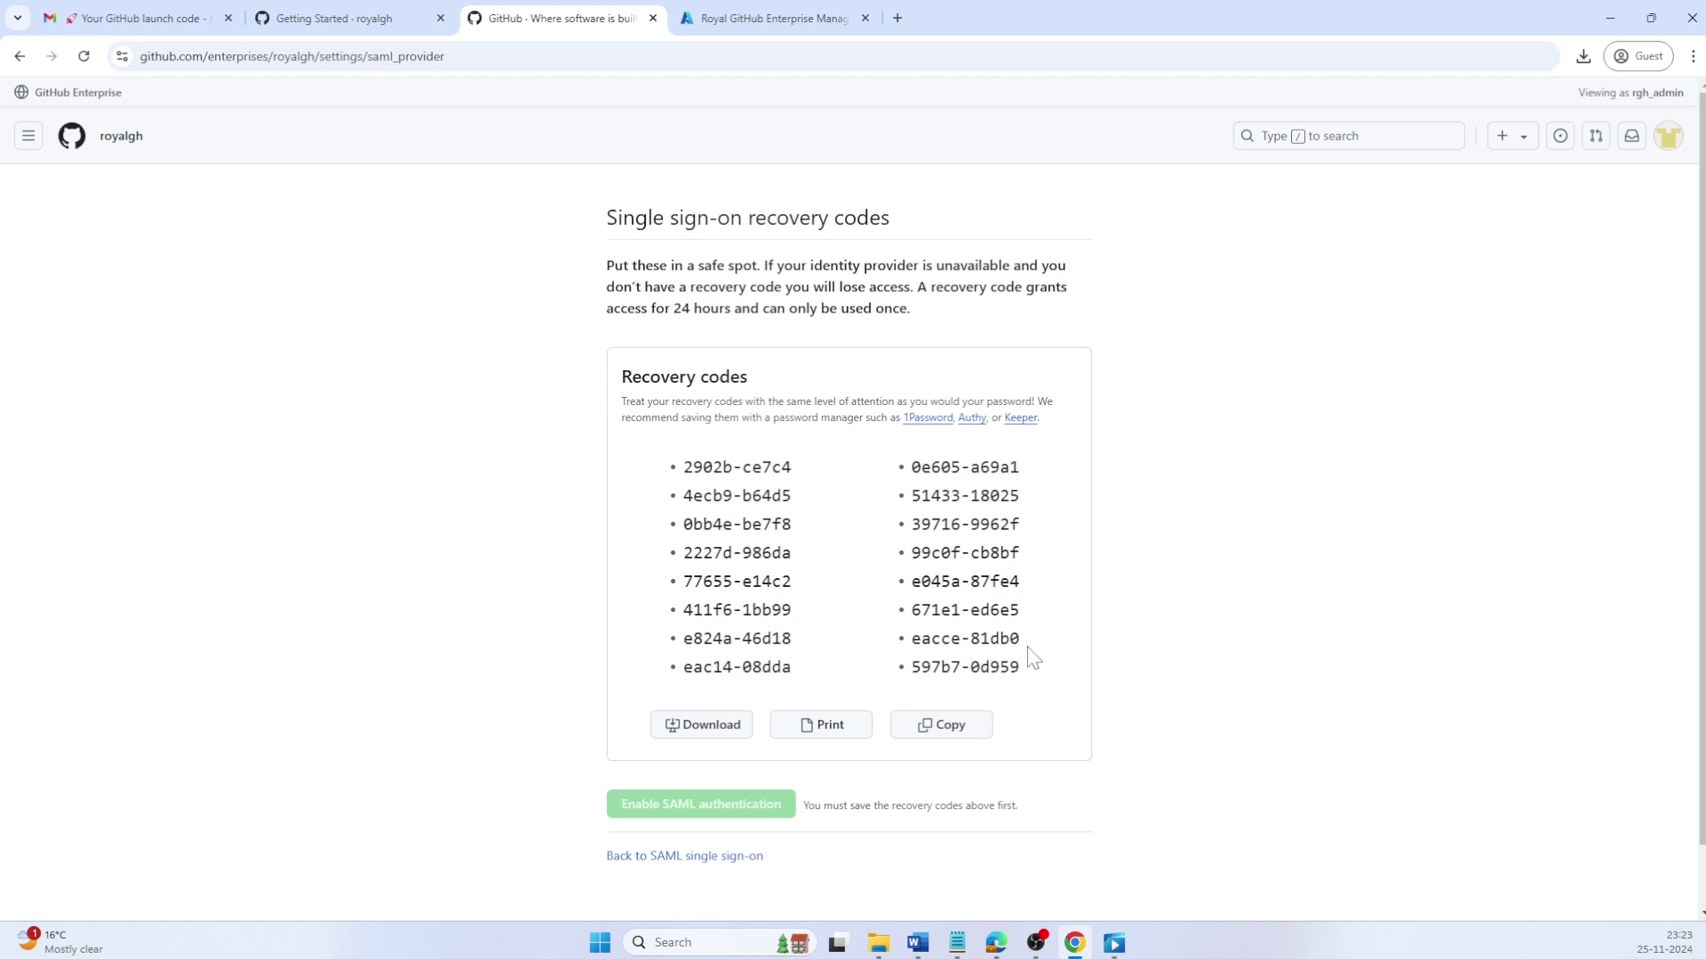
Step: Save the recovery codes as github-royalgh-recovery-codes.txt and enable SAML authentication
{"action": "left_click", "coordinate": [715, 725]}
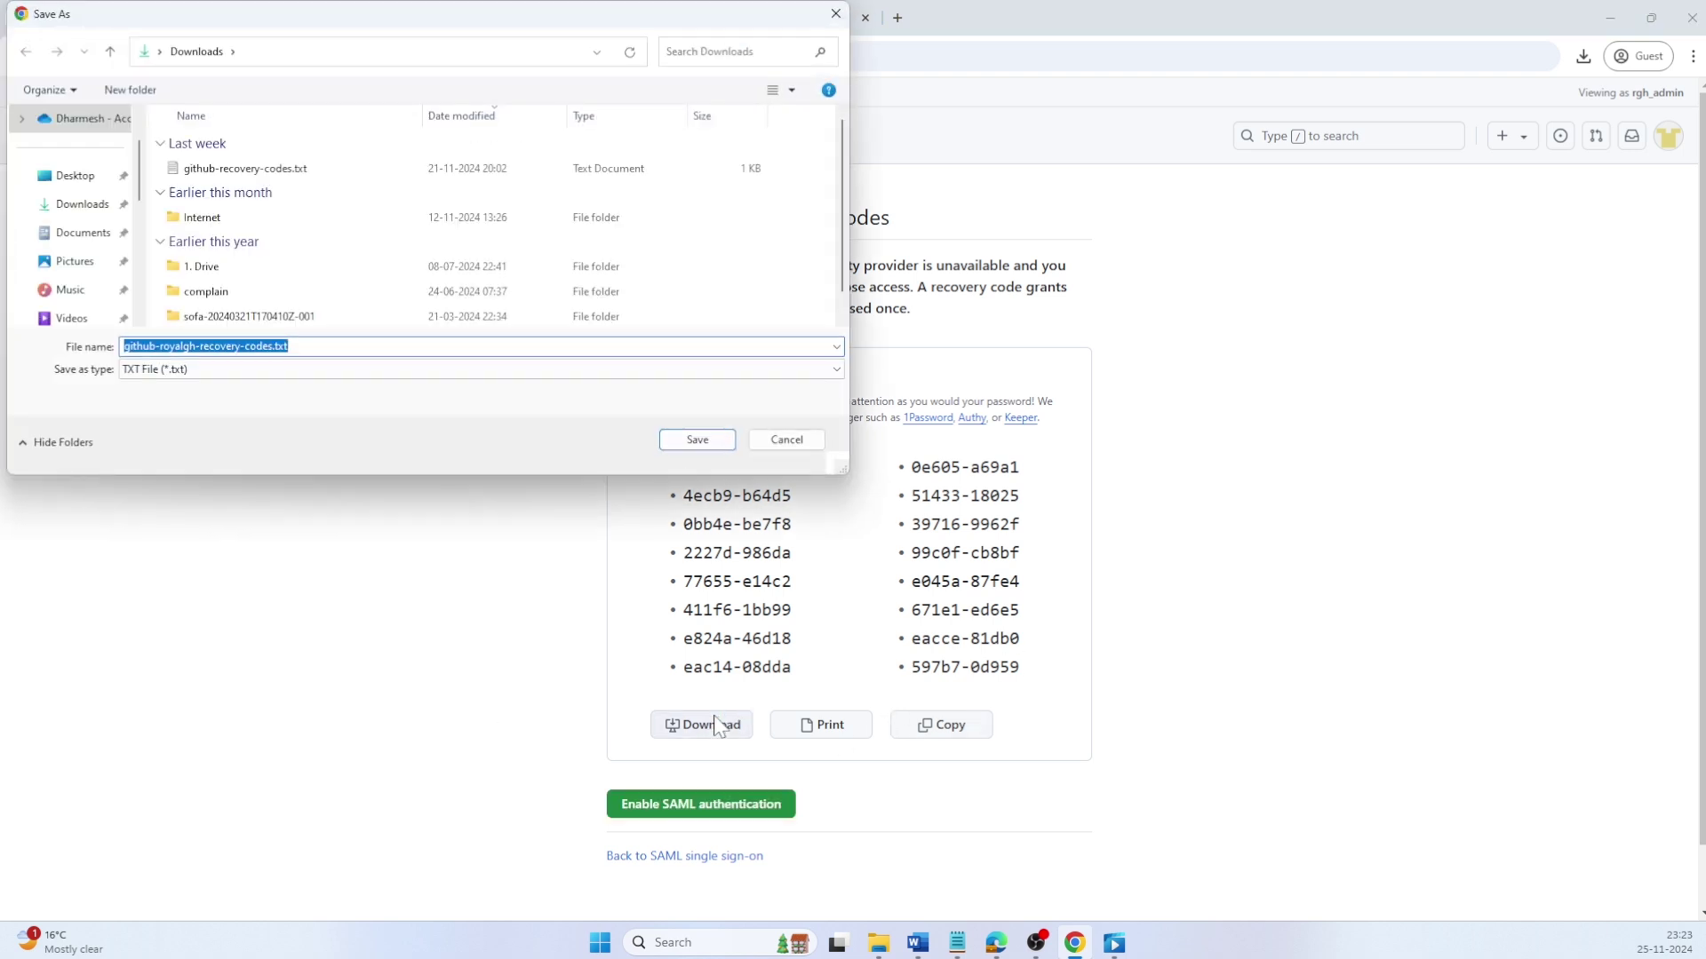
{"action": "left_click", "coordinate": [724, 440]}
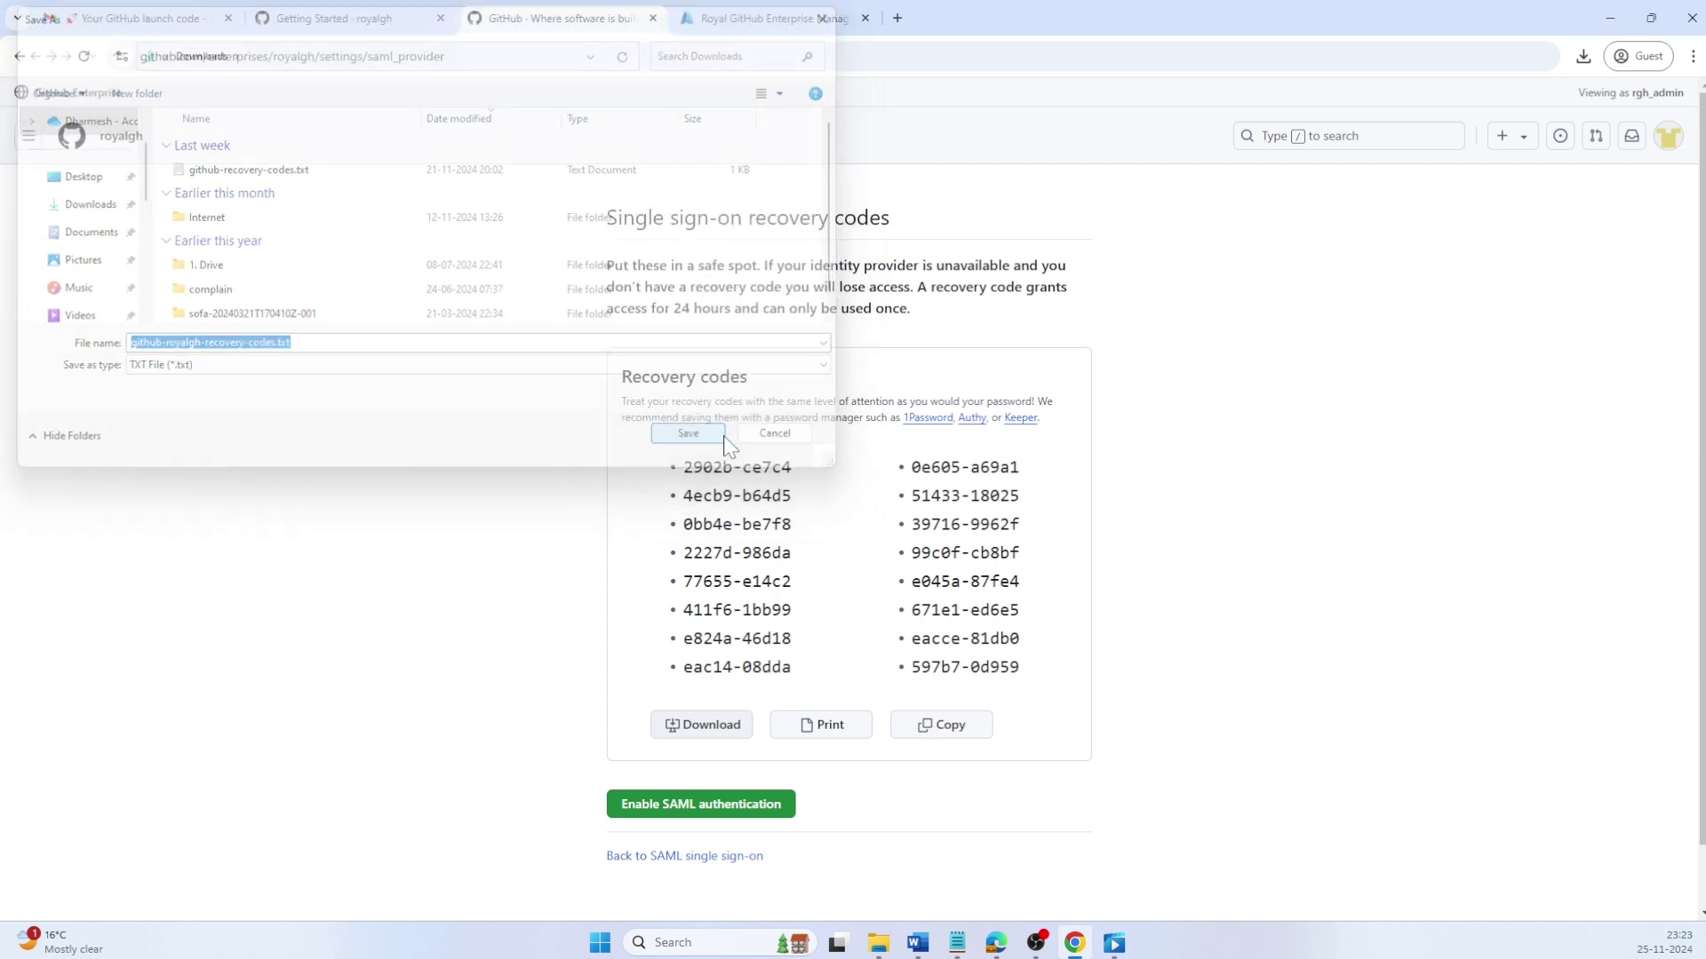
{"action": "left_click", "coordinate": [768, 812]}
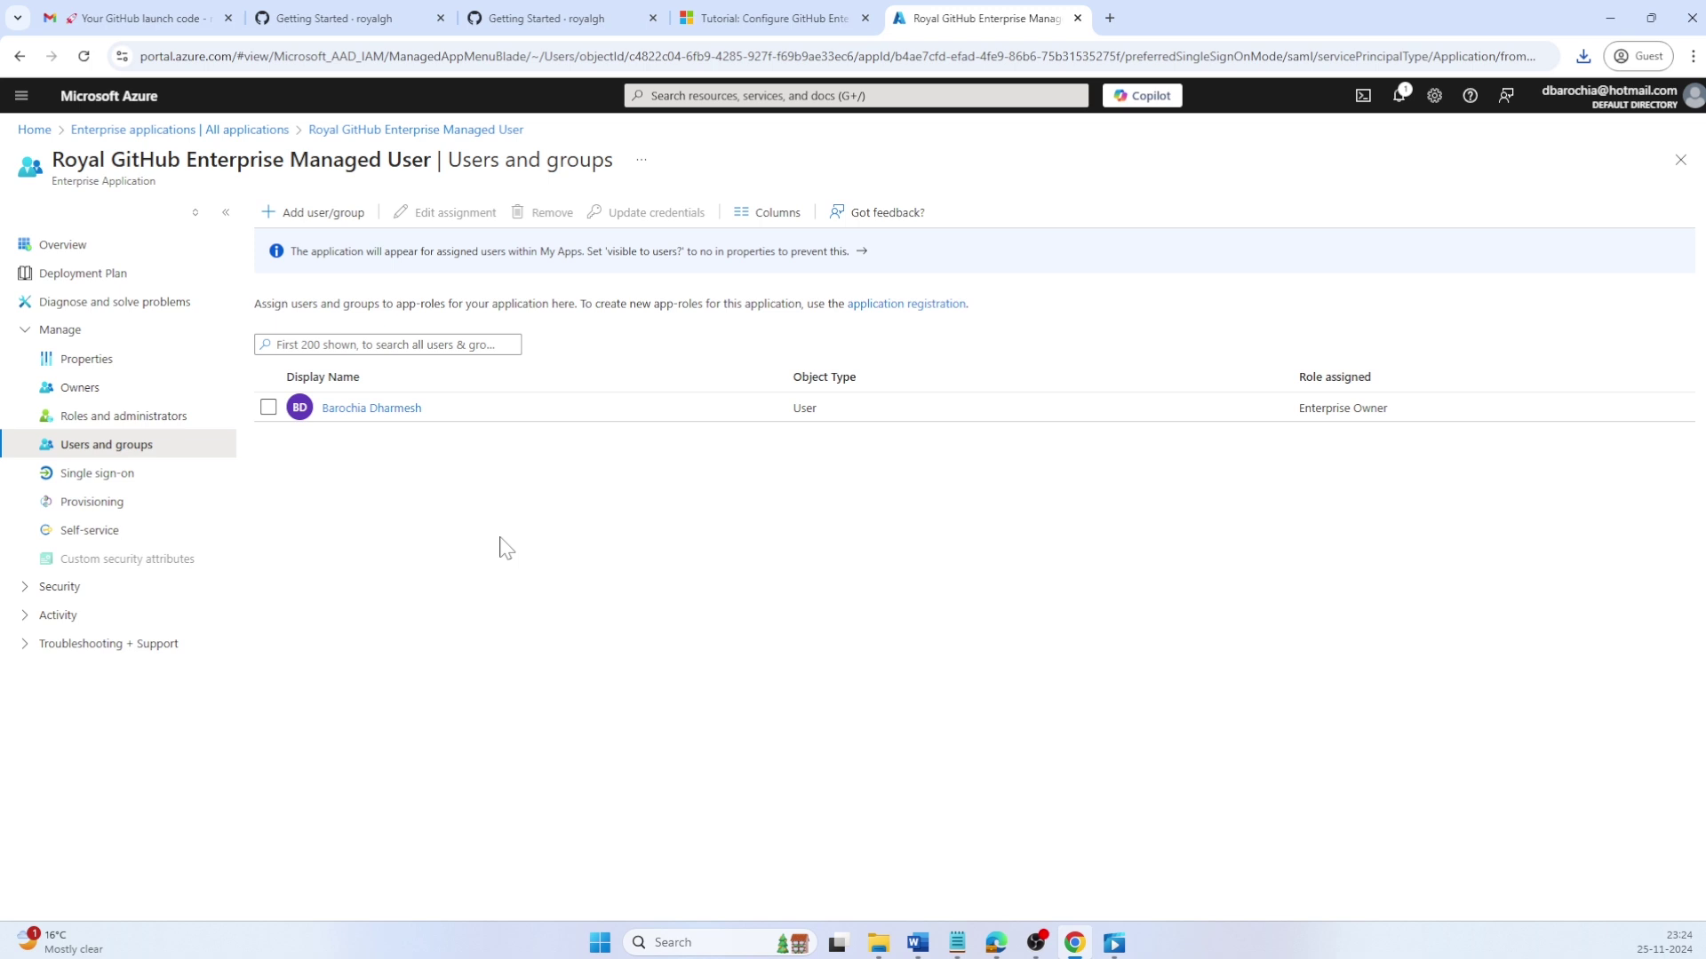
Step: Start provisioning setup for the app and set the provisioning mode to Automatic
{"action": "left_click", "coordinate": [118, 505]}
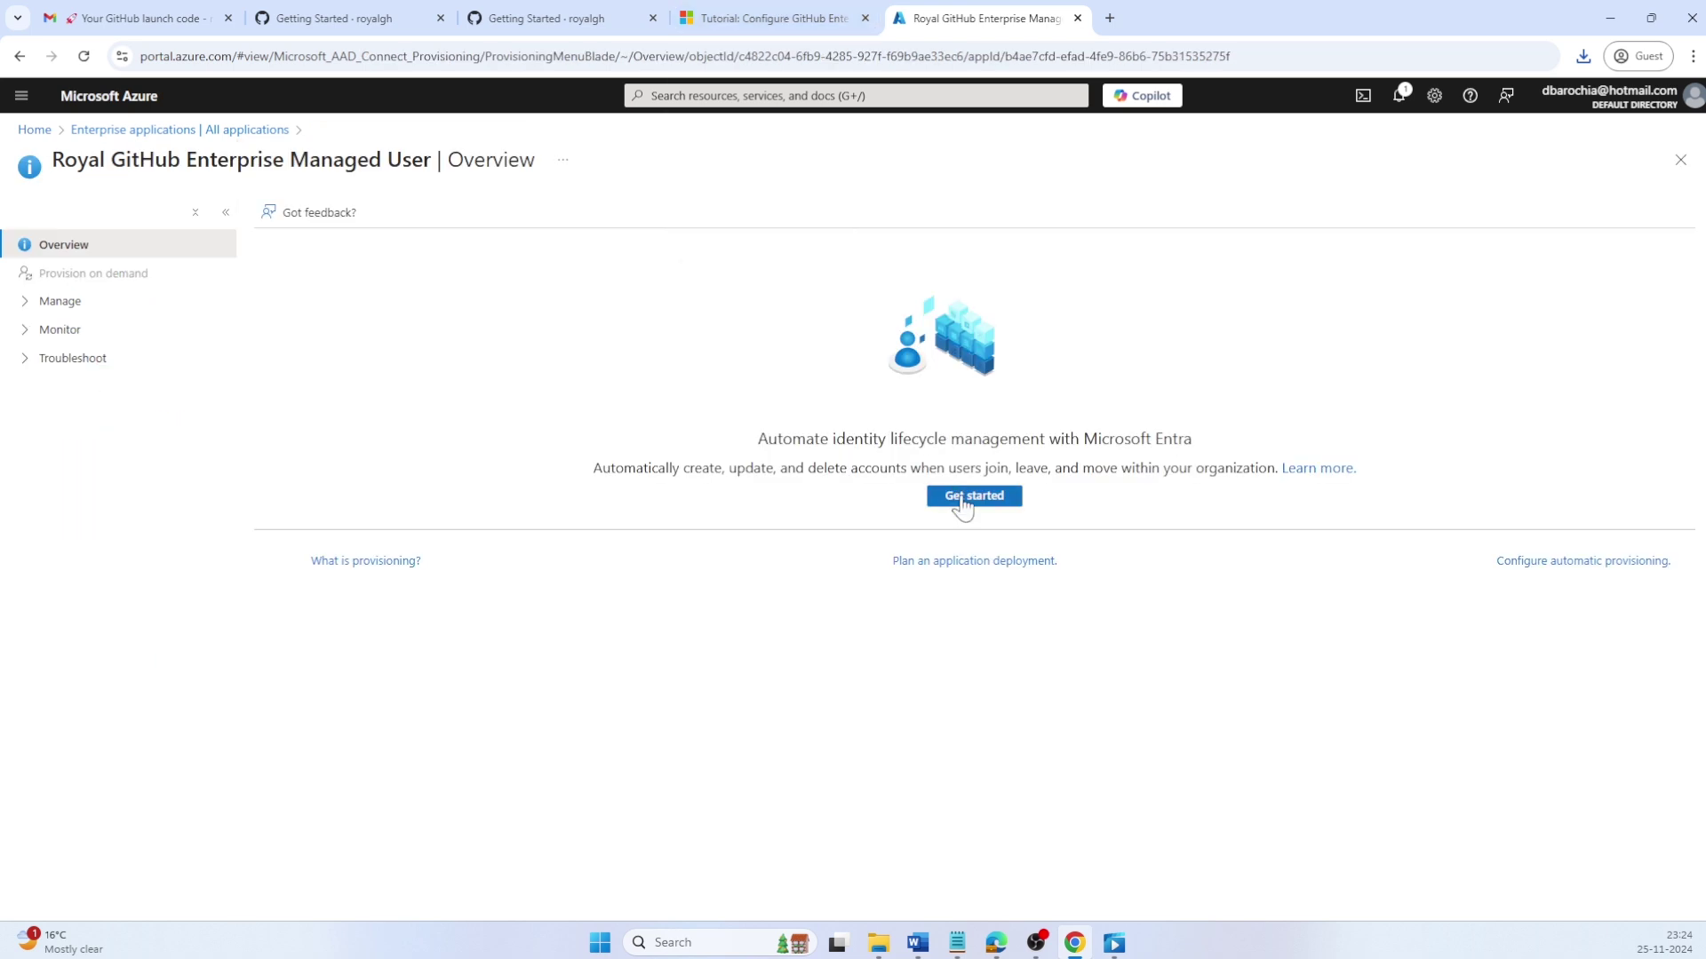
{"action": "left_click", "coordinate": [963, 498]}
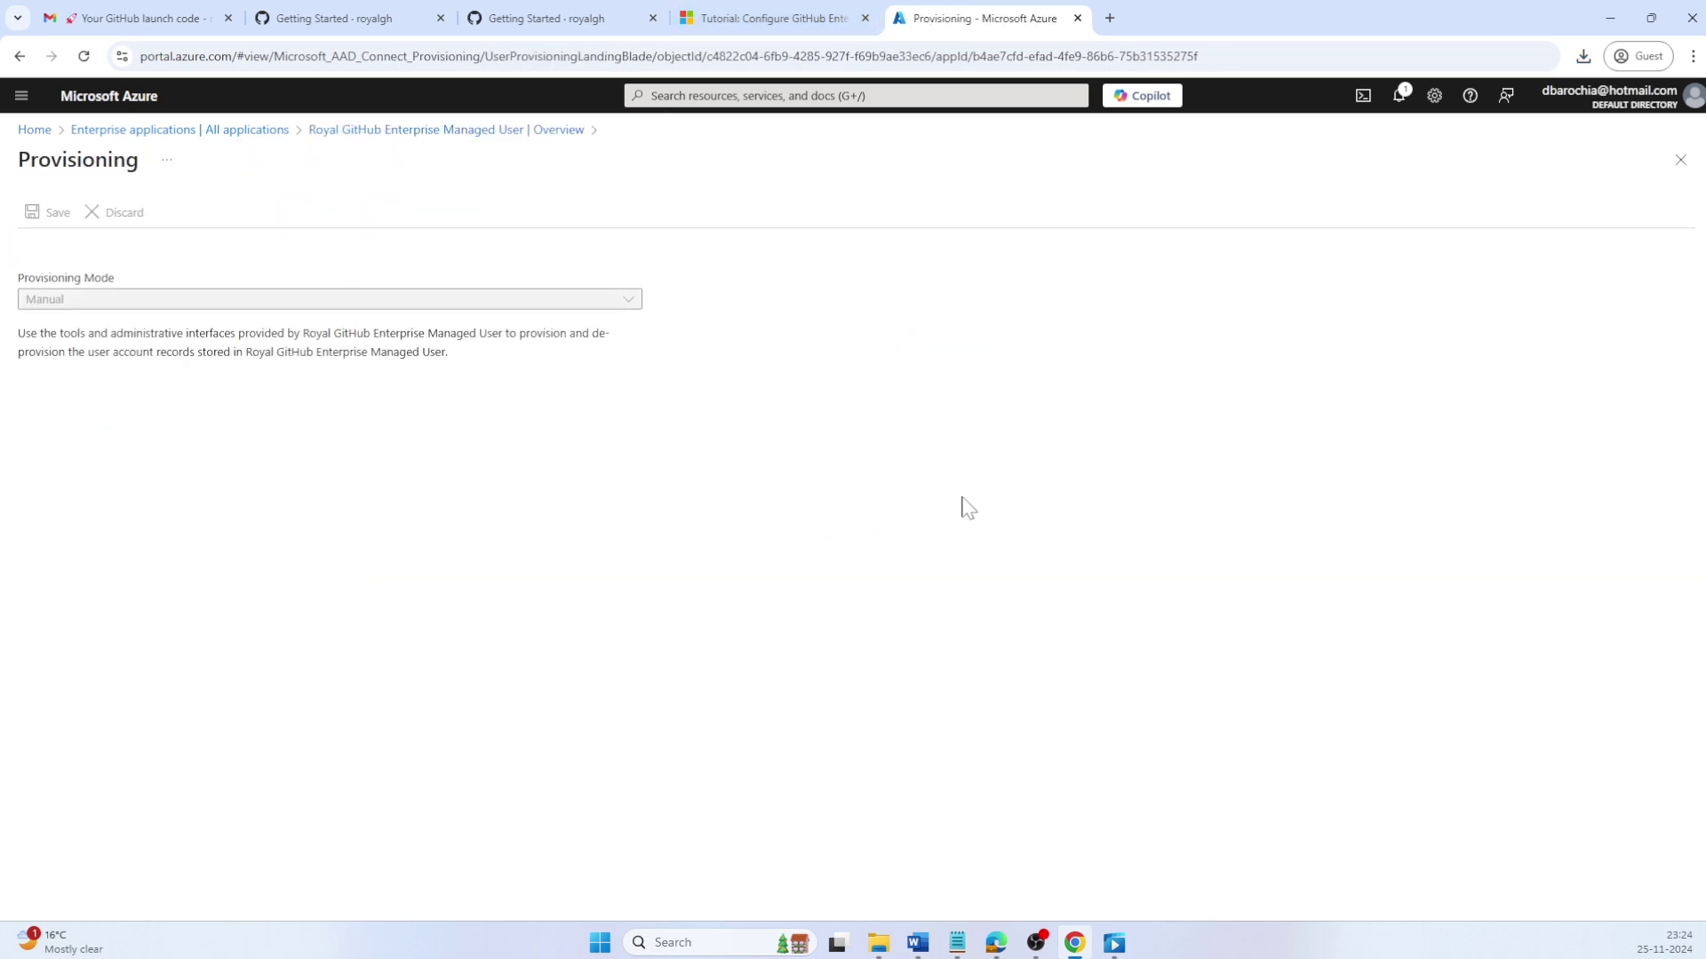
{"action": "left_click", "coordinate": [419, 307]}
{"action": "left_click", "coordinate": [361, 361]}
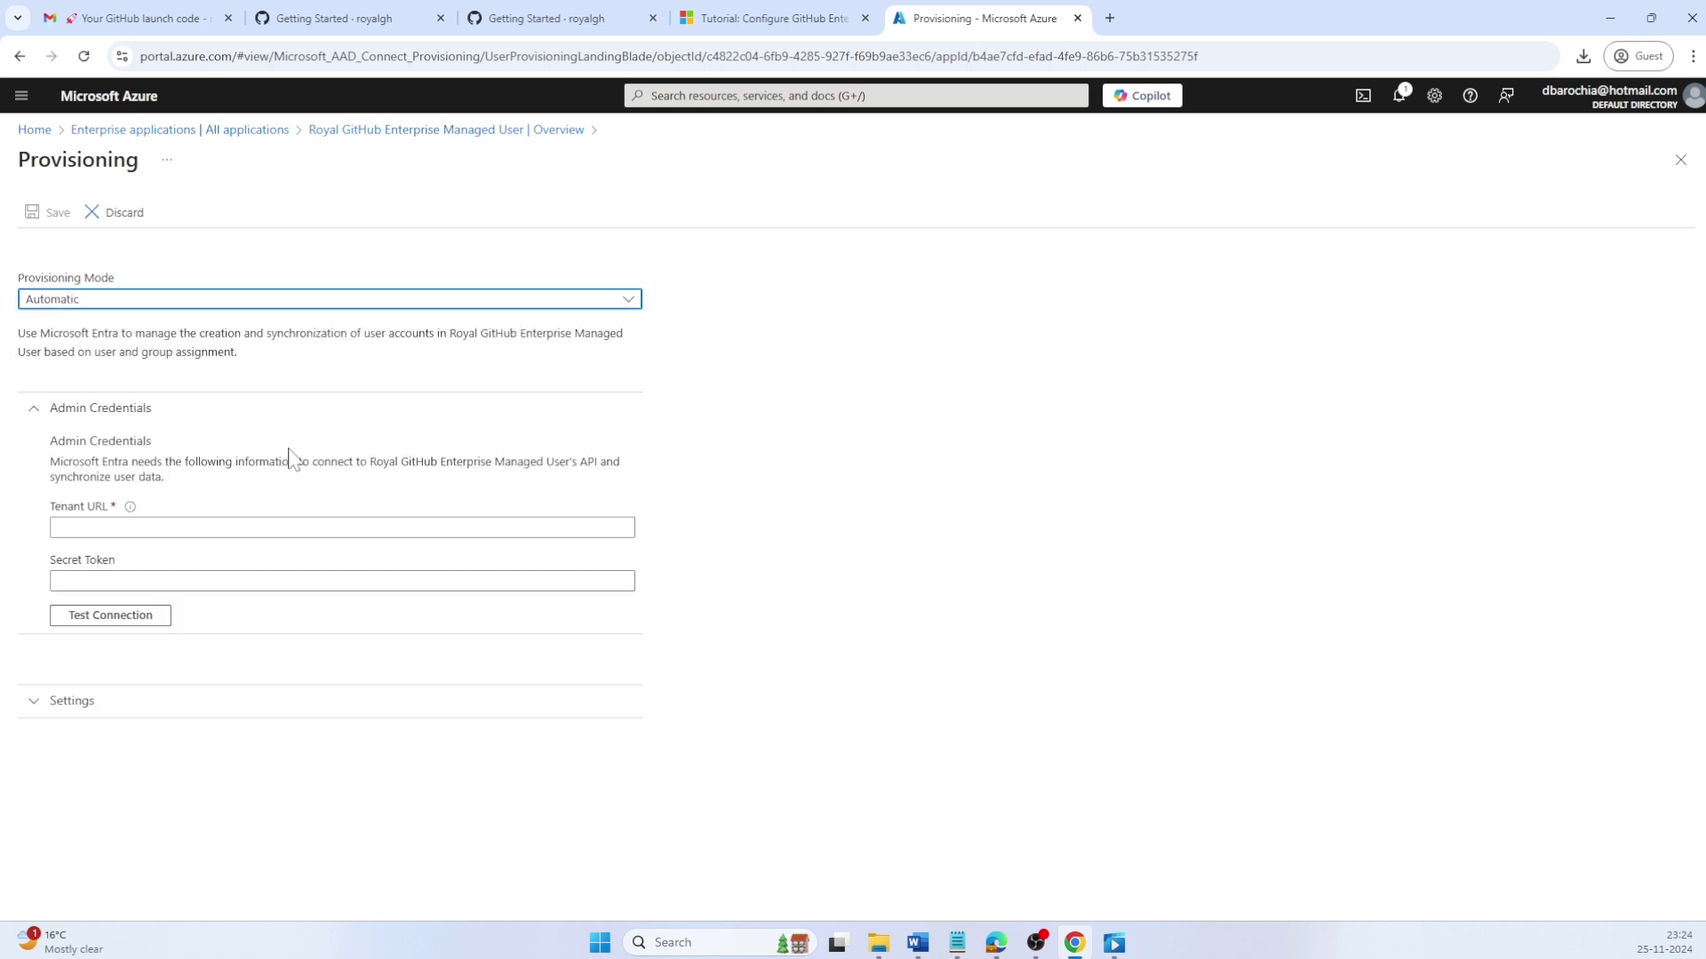
{"action": "left_click", "coordinate": [533, 528]}
{"action": "type", "text": "https://api.github.com/scim/v2/enterprises/{enterprise}"}
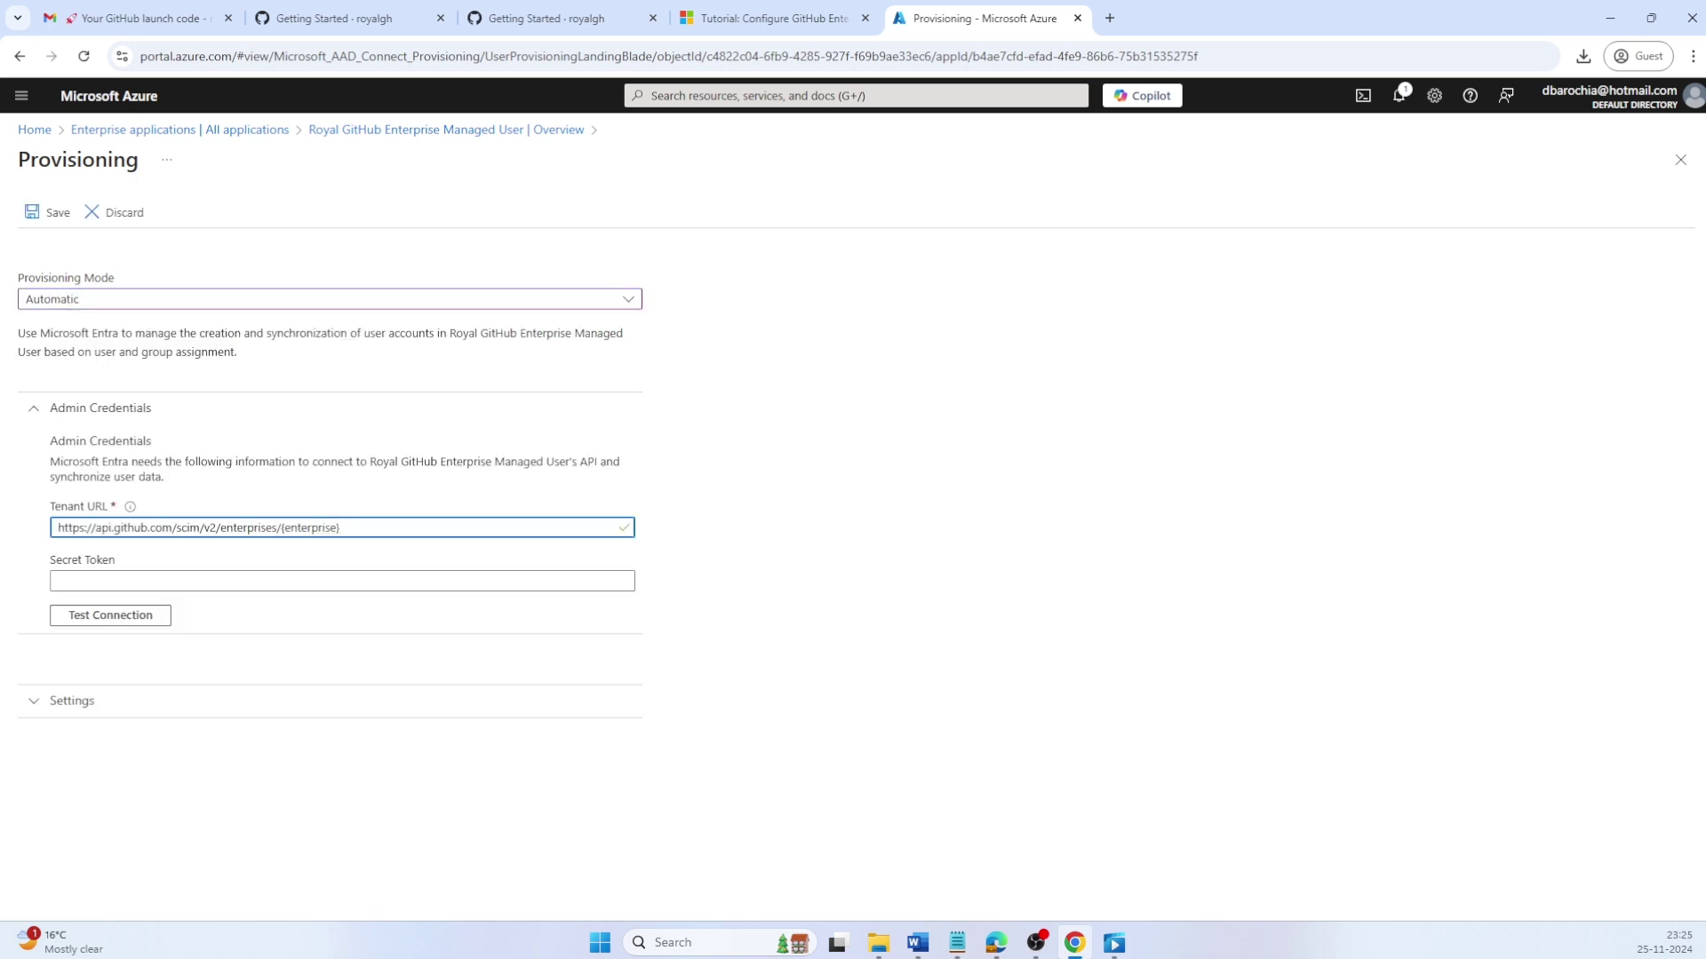
{"action": "key", "text": "BackSpace"}
{"action": "key", "text": "BackSpace"}
{"action": "key", "text": "BackSpace"}
{"action": "key", "text": "BackSpace"}
{"action": "key", "text": "BackSpace"}
{"action": "key", "text": "BackSpace"}
{"action": "key", "text": "BackSpace"}
{"action": "key", "text": "BackSpace"}
{"action": "key", "text": "BackSpace"}
{"action": "key", "text": "BackSpace"}
{"action": "key", "text": "alt+Tab"}
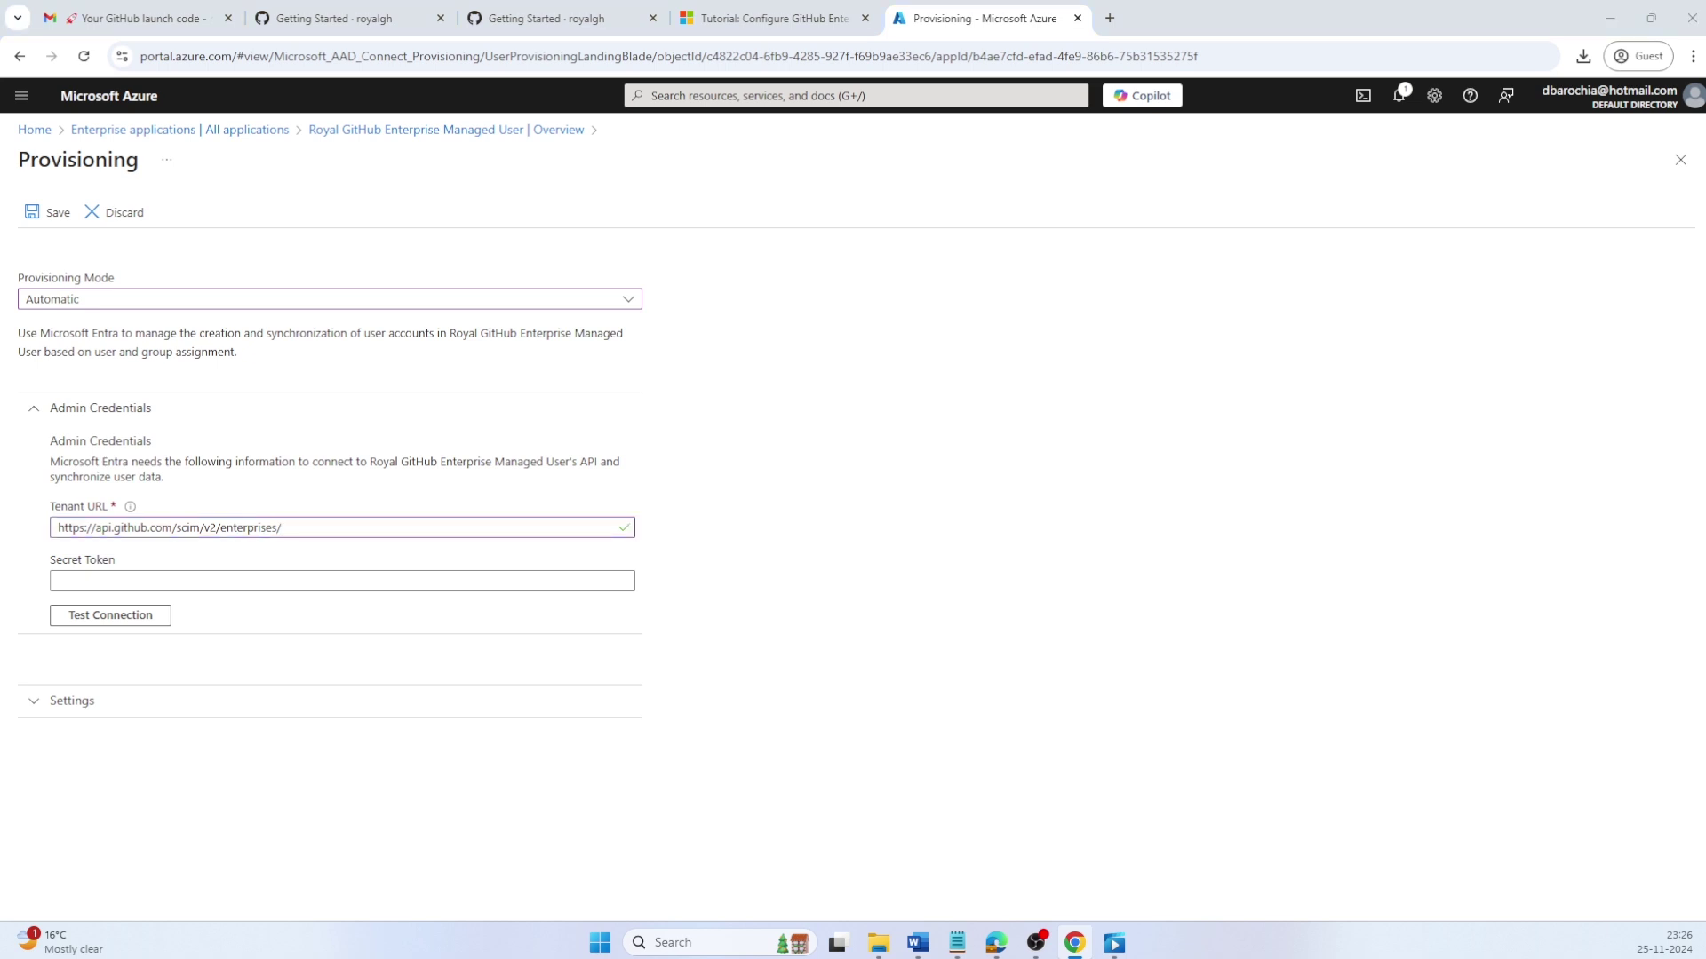
{"action": "key", "text": "alt+Tab"}
{"action": "type", "text": "royalgh"}
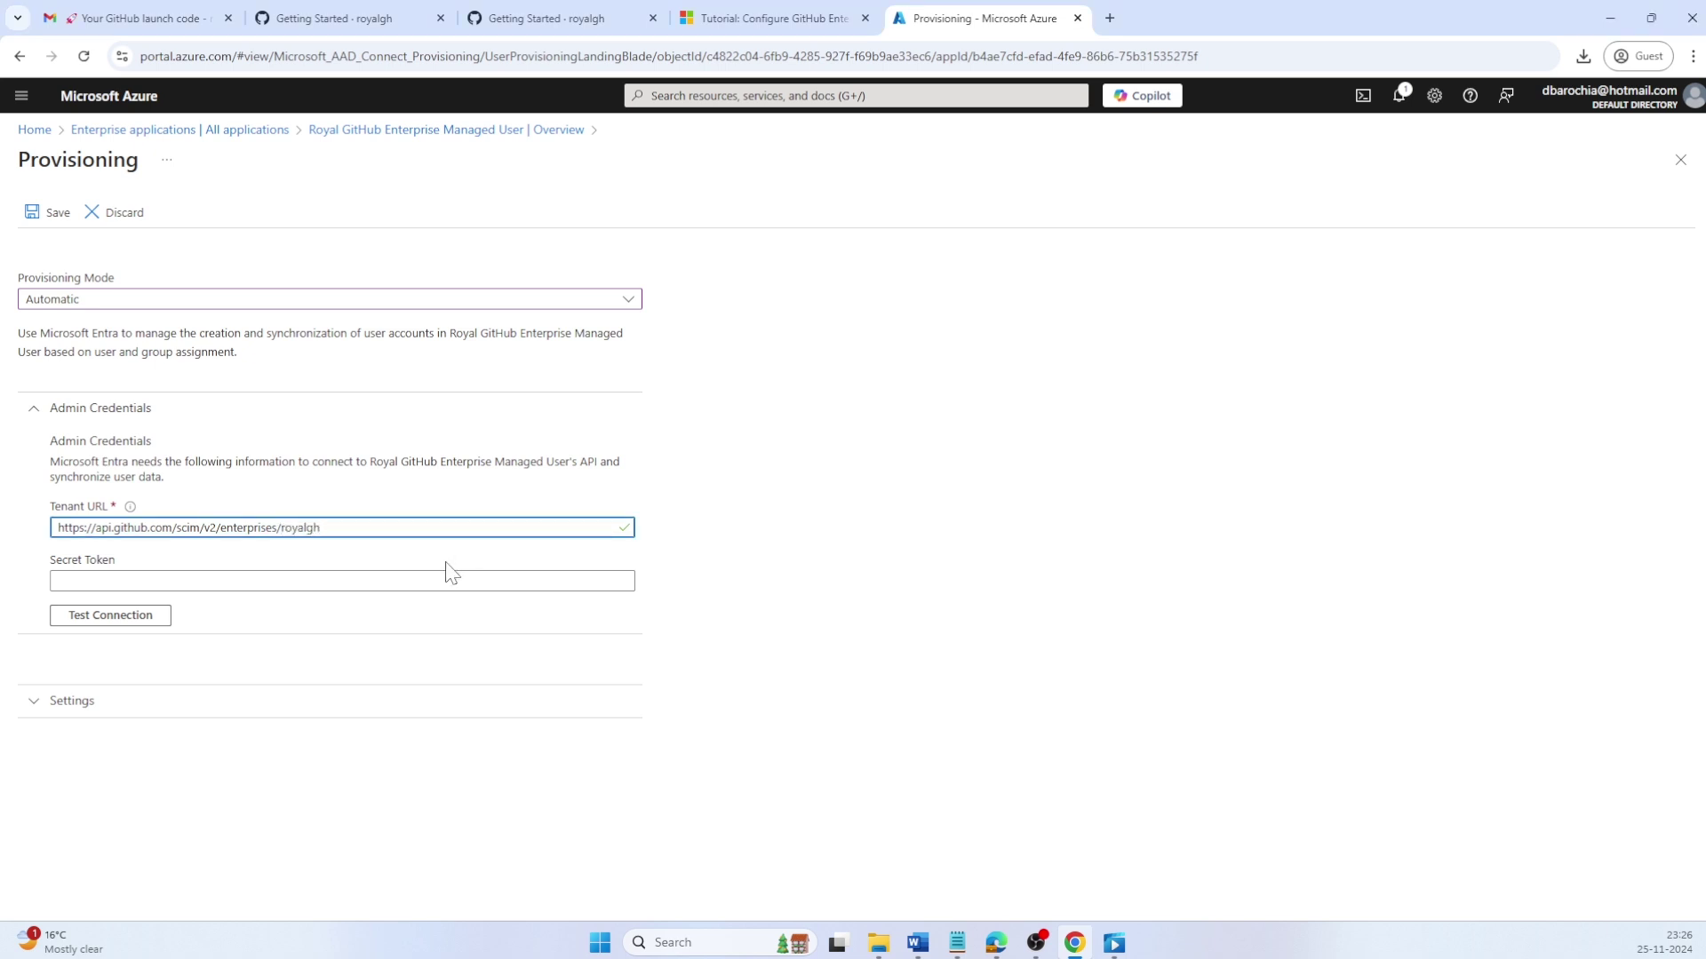
Step: Paste the SCIM token as the secret token, test the connection, and save
{"action": "key", "text": "alt+Tab"}
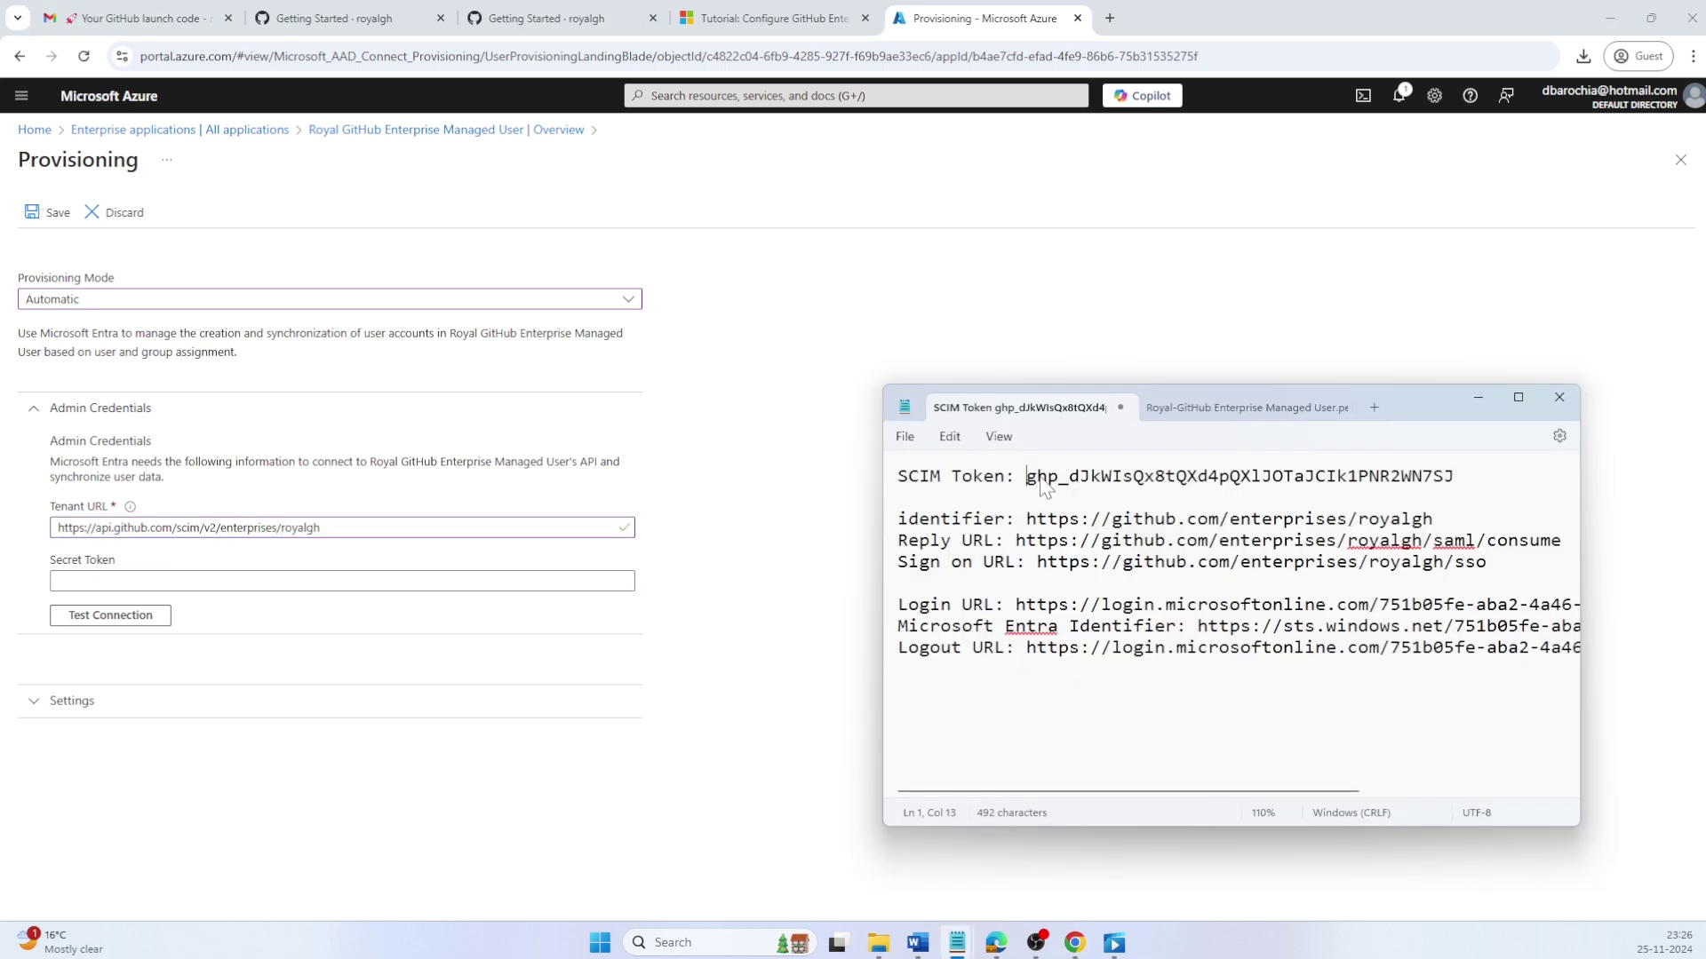
{"action": "double_click", "coordinate": [1042, 478]}
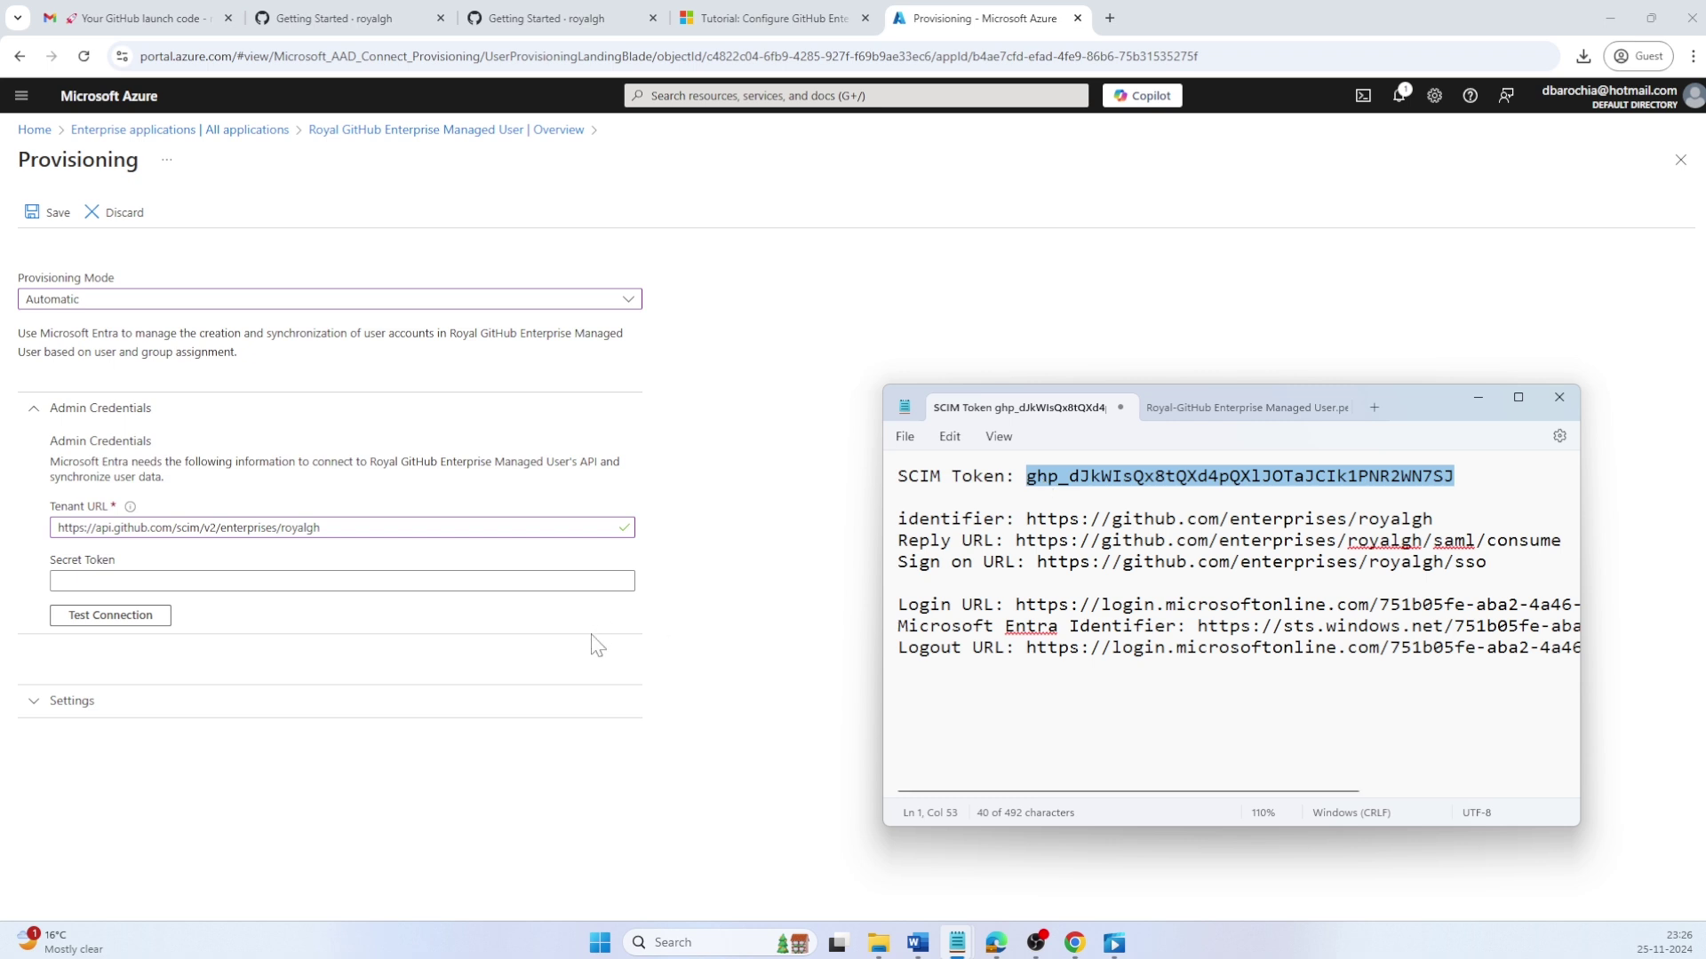
{"action": "left_click", "coordinate": [61, 581]}
{"action": "key", "text": "ctrl+v"}
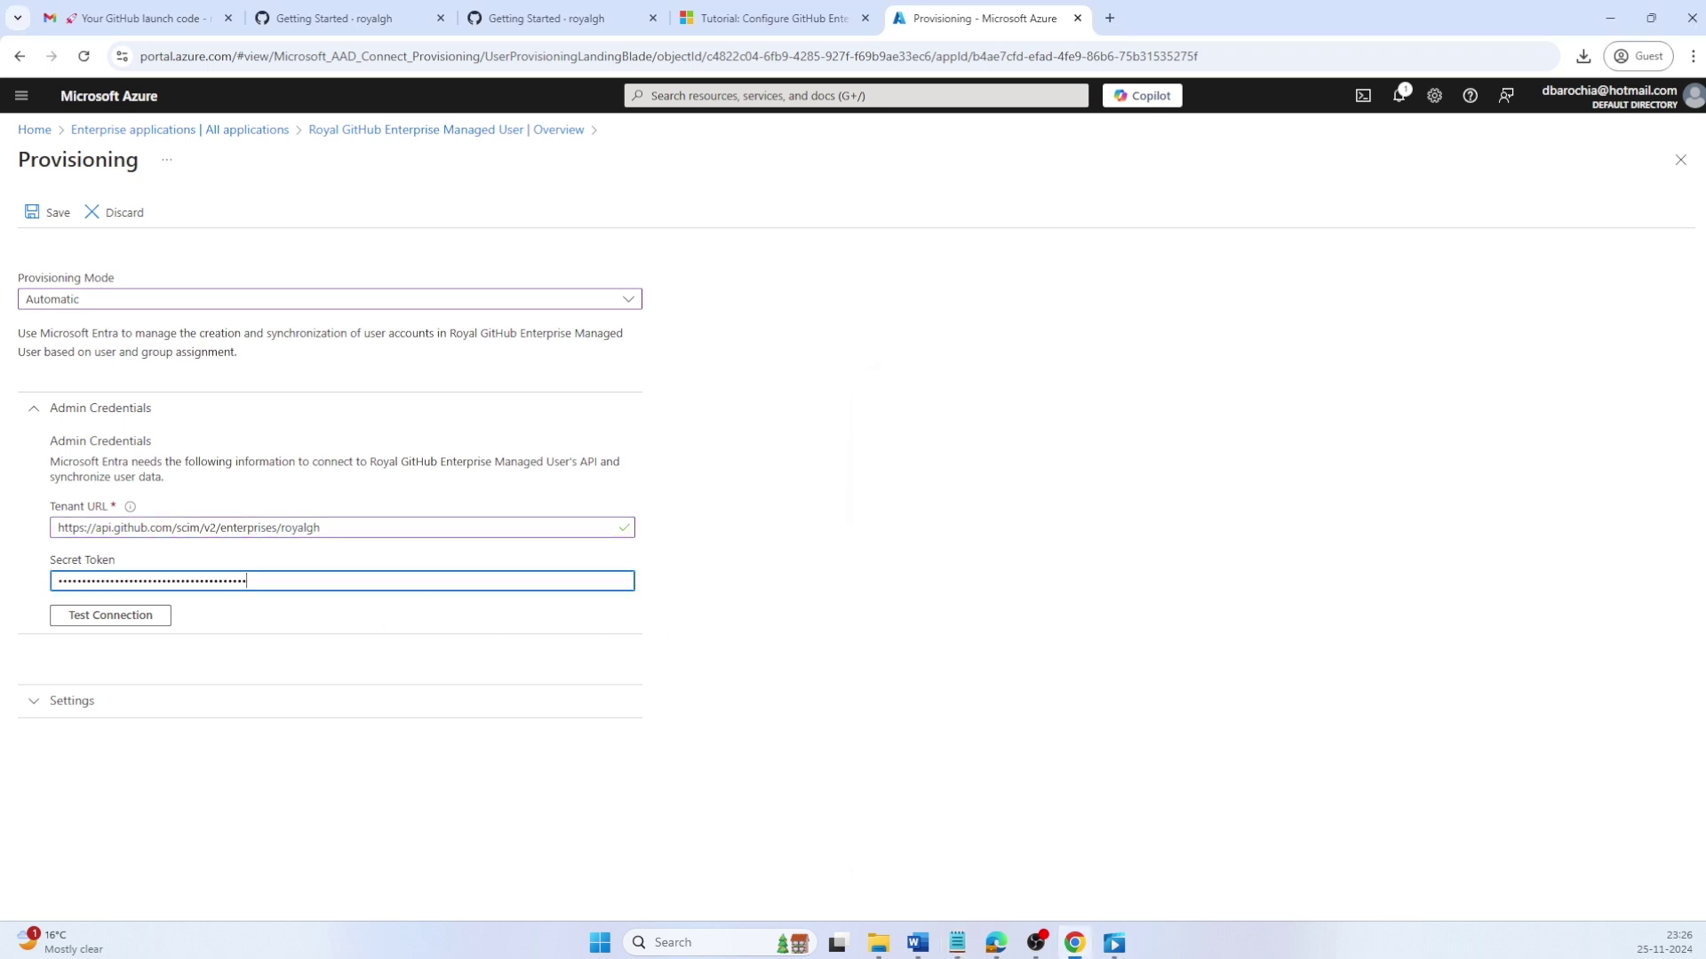
{"action": "left_click", "coordinate": [157, 622]}
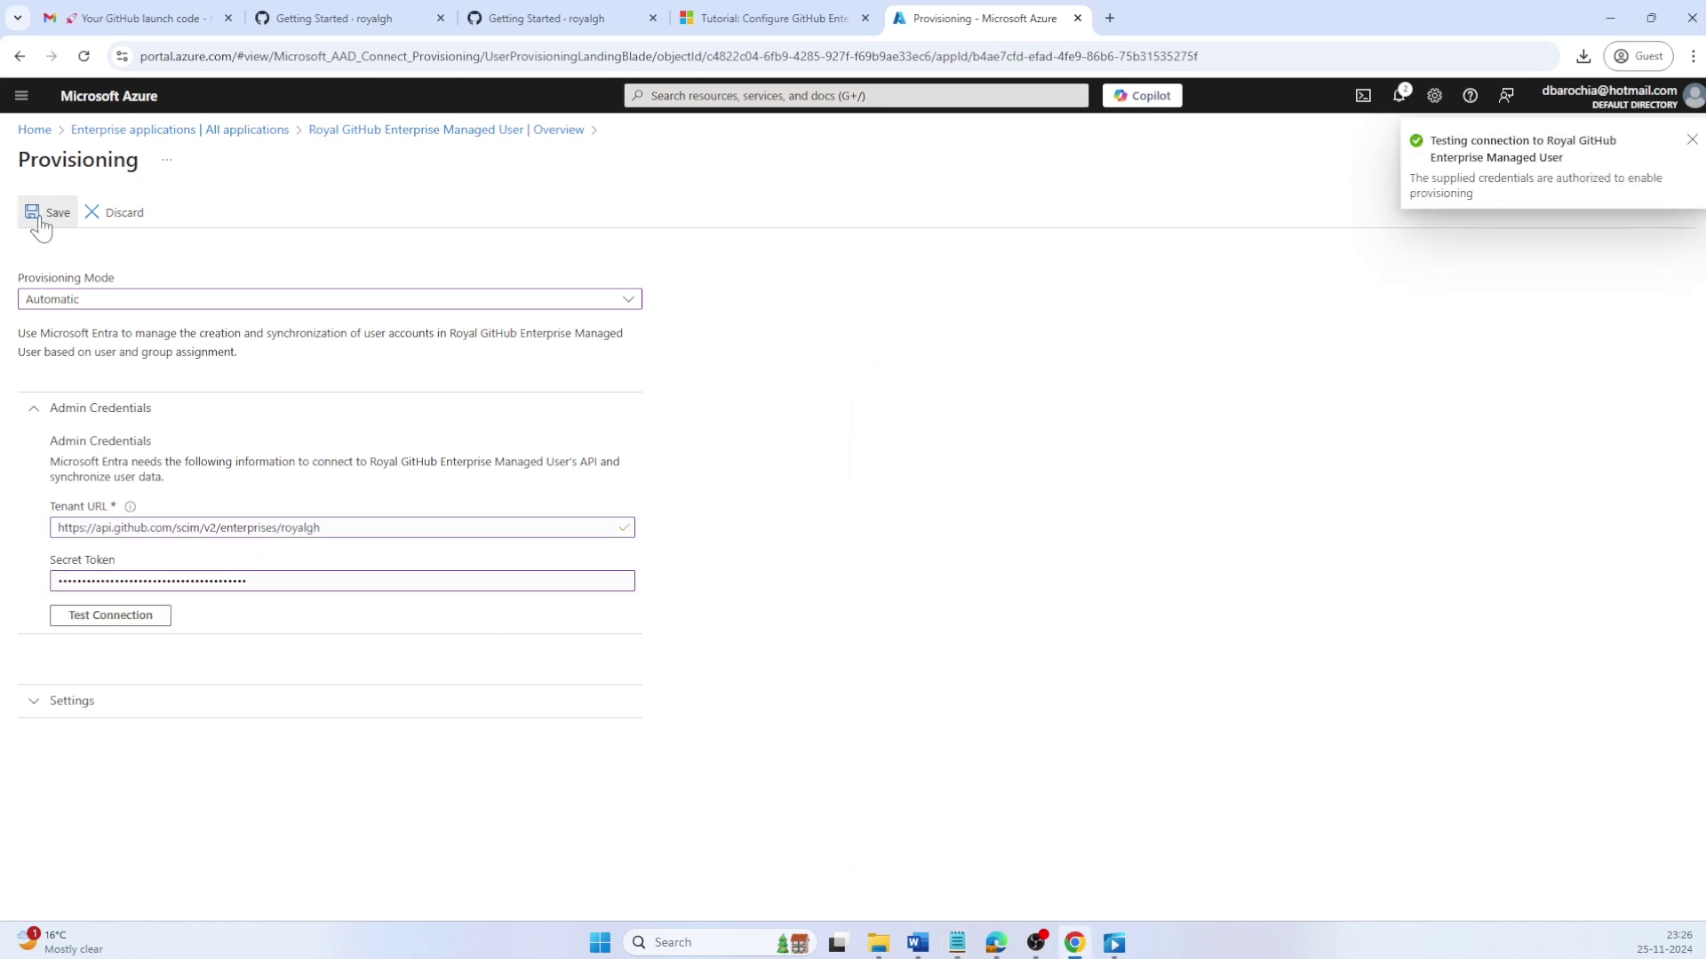
{"action": "left_click", "coordinate": [40, 217]}
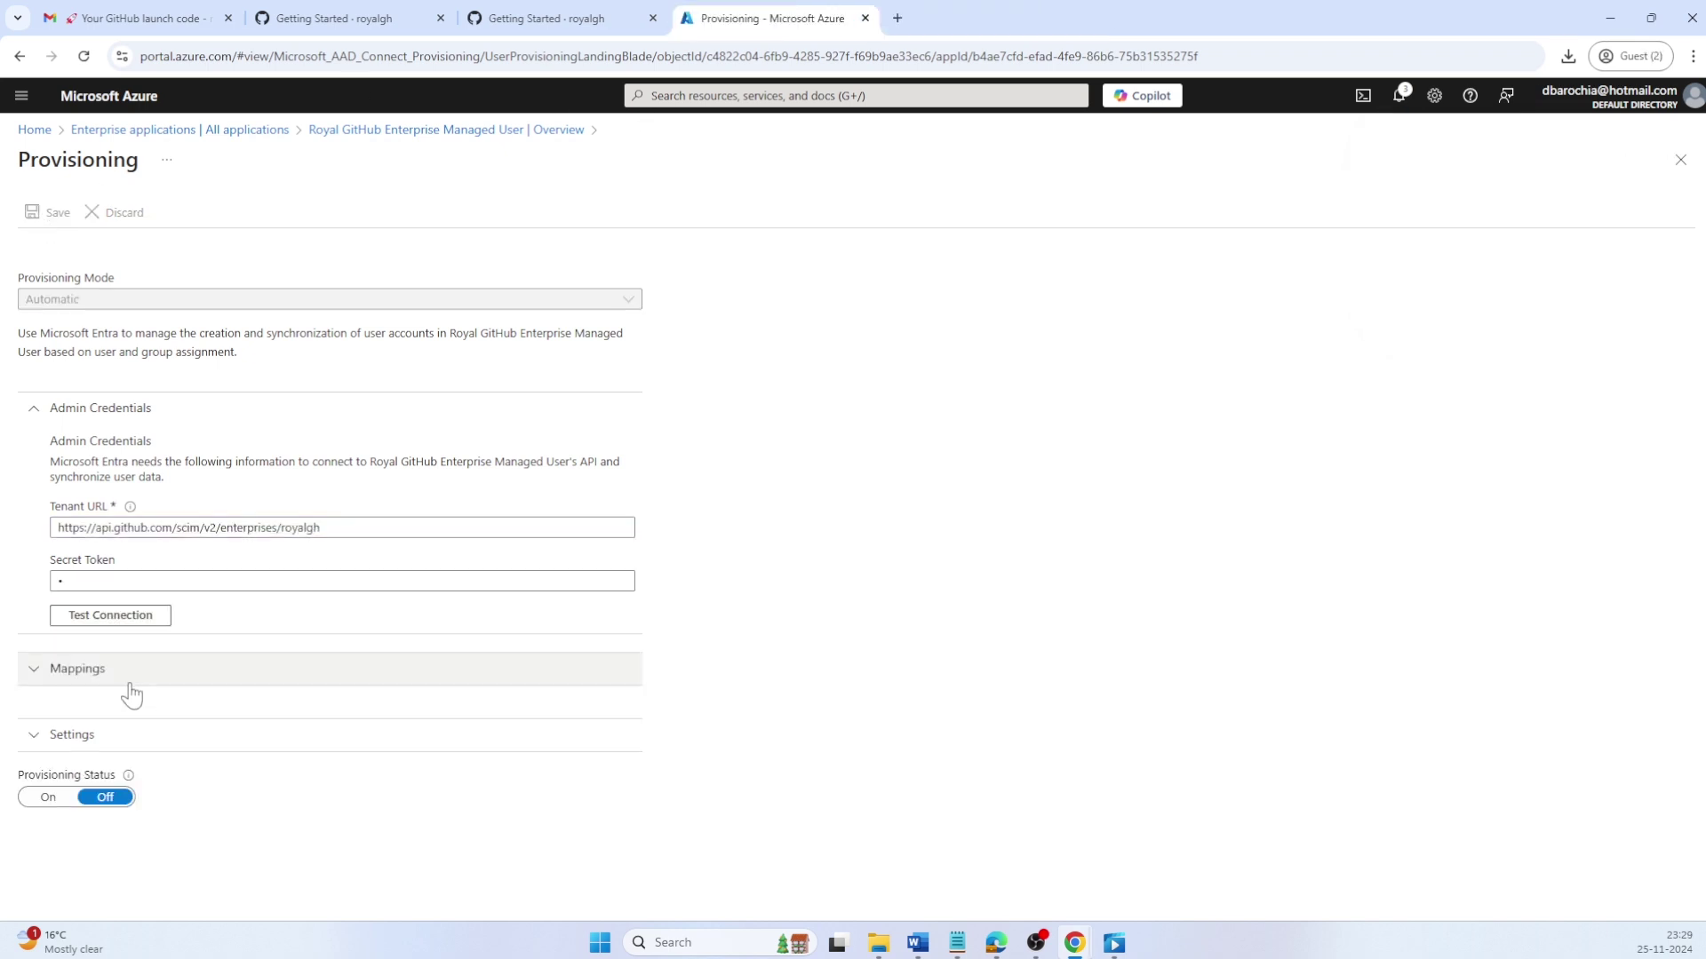
Step: Enable failure e-mail notifications and enter the admin's e-mail address as the recipient
{"action": "left_click", "coordinate": [125, 691]}
{"action": "scroll", "coordinate": [468, 745], "scroll_direction": "down", "scroll_amount": 1}
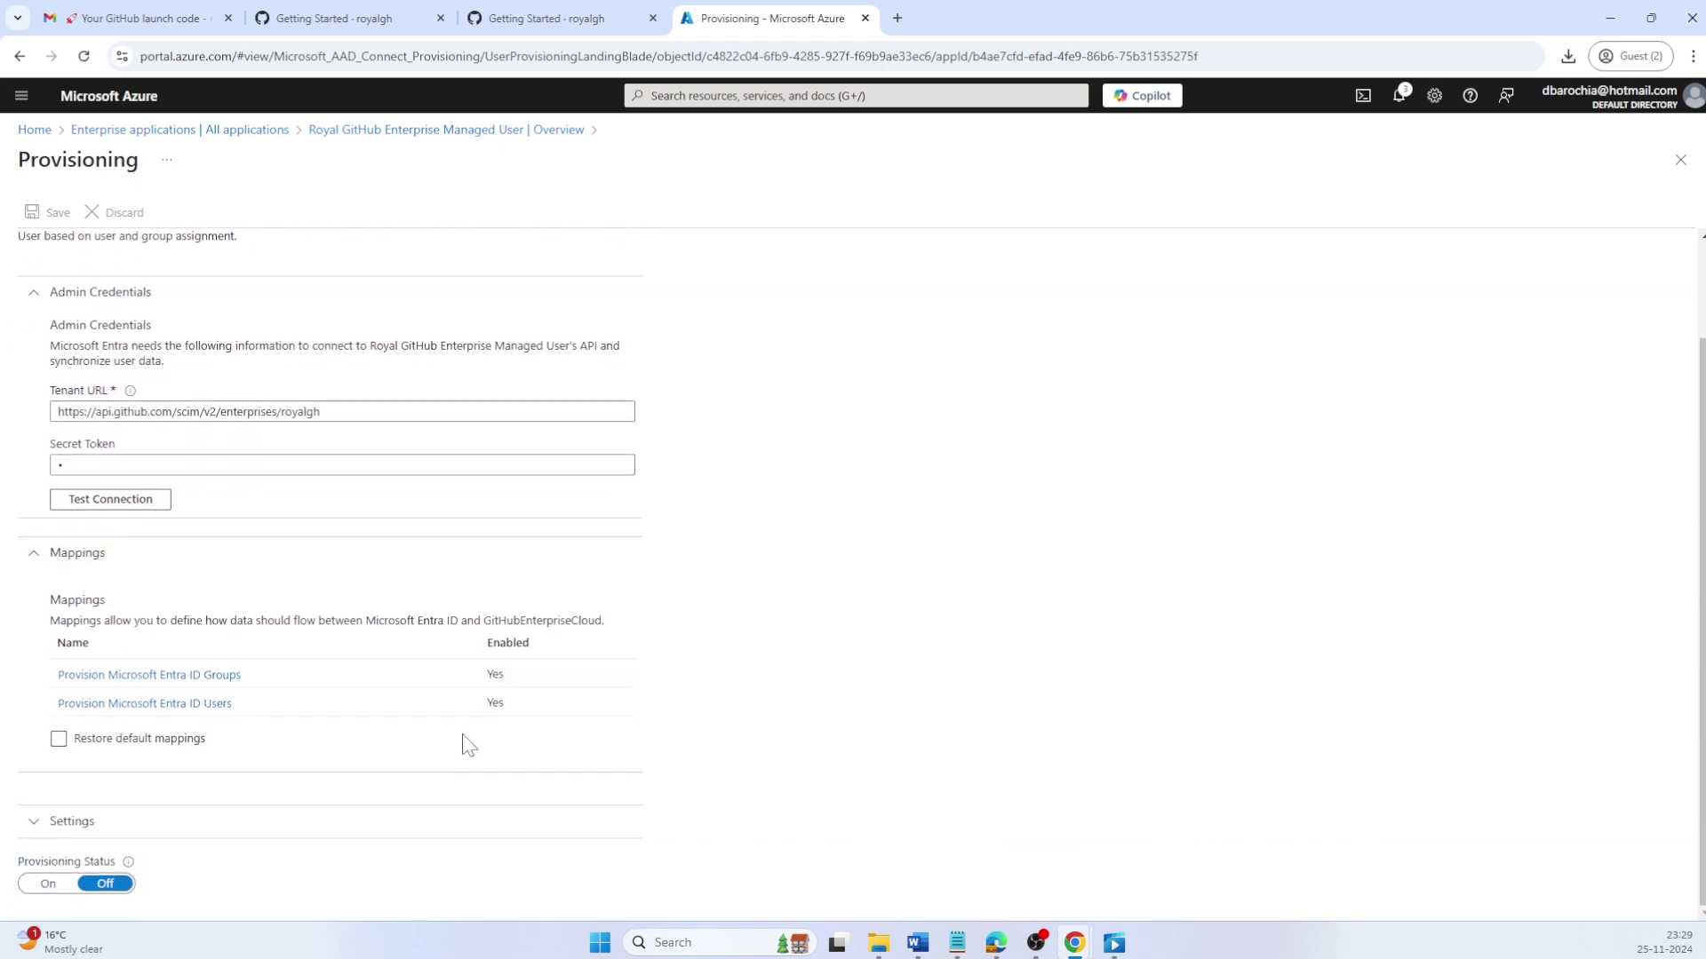
{"action": "left_click", "coordinate": [125, 822]}
{"action": "scroll", "coordinate": [151, 760], "scroll_direction": "down", "scroll_amount": 1}
{"action": "left_click", "coordinate": [151, 756]}
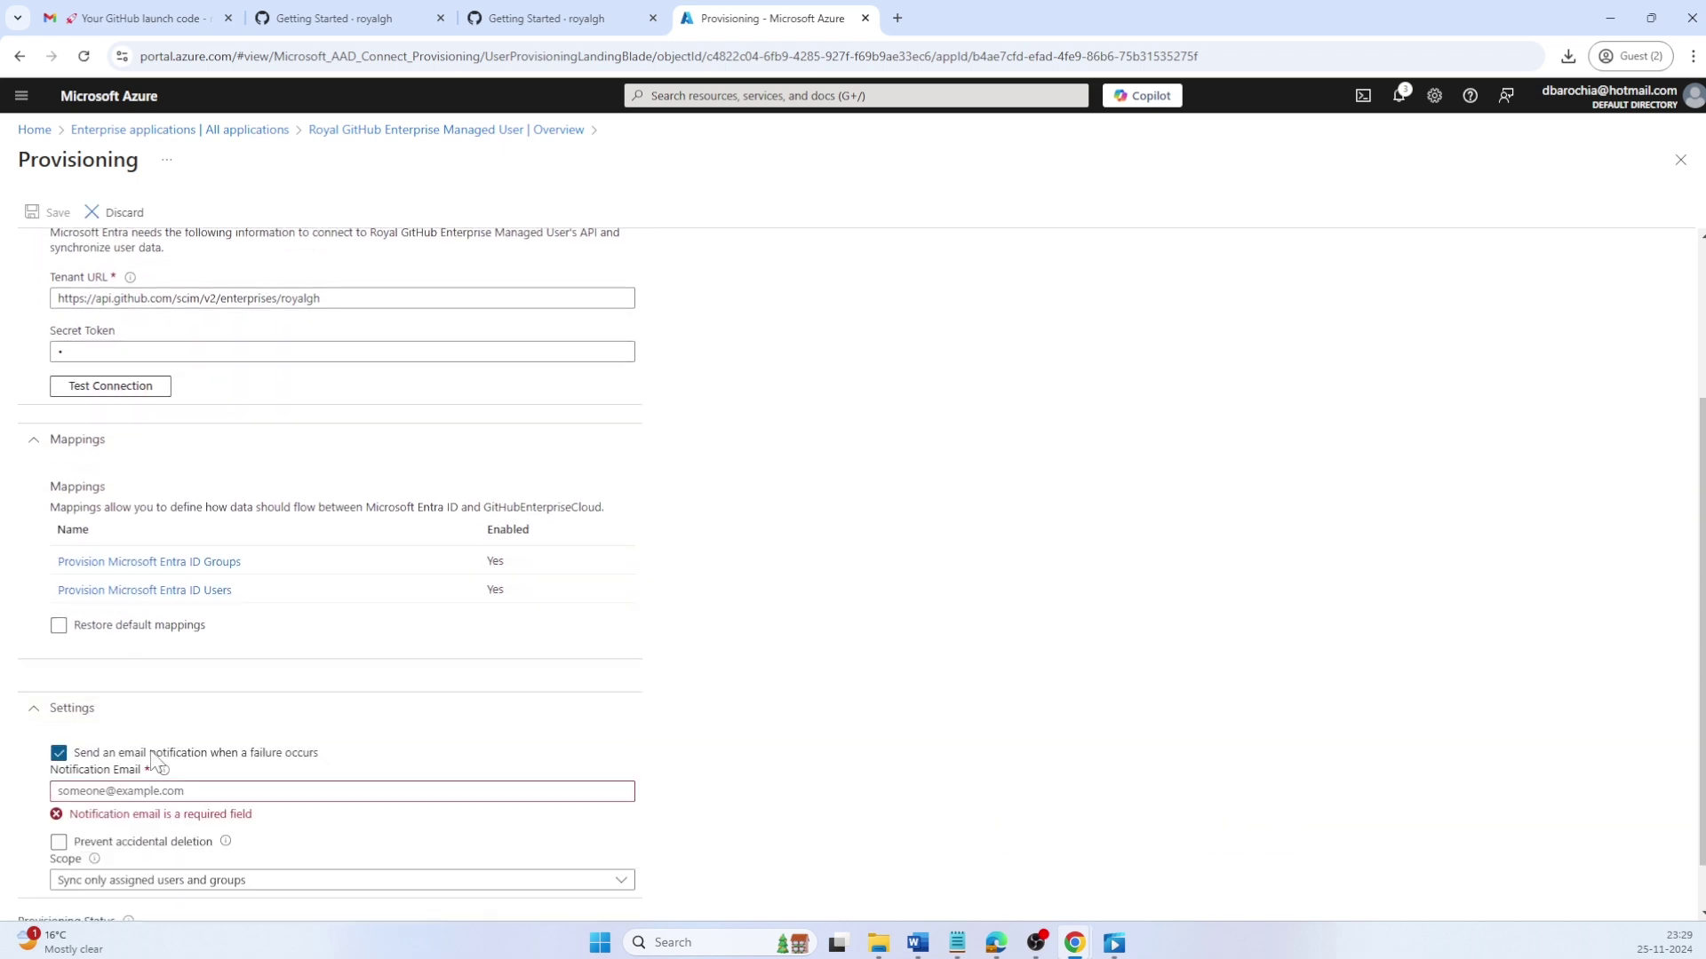
{"action": "left_click", "coordinate": [158, 791]}
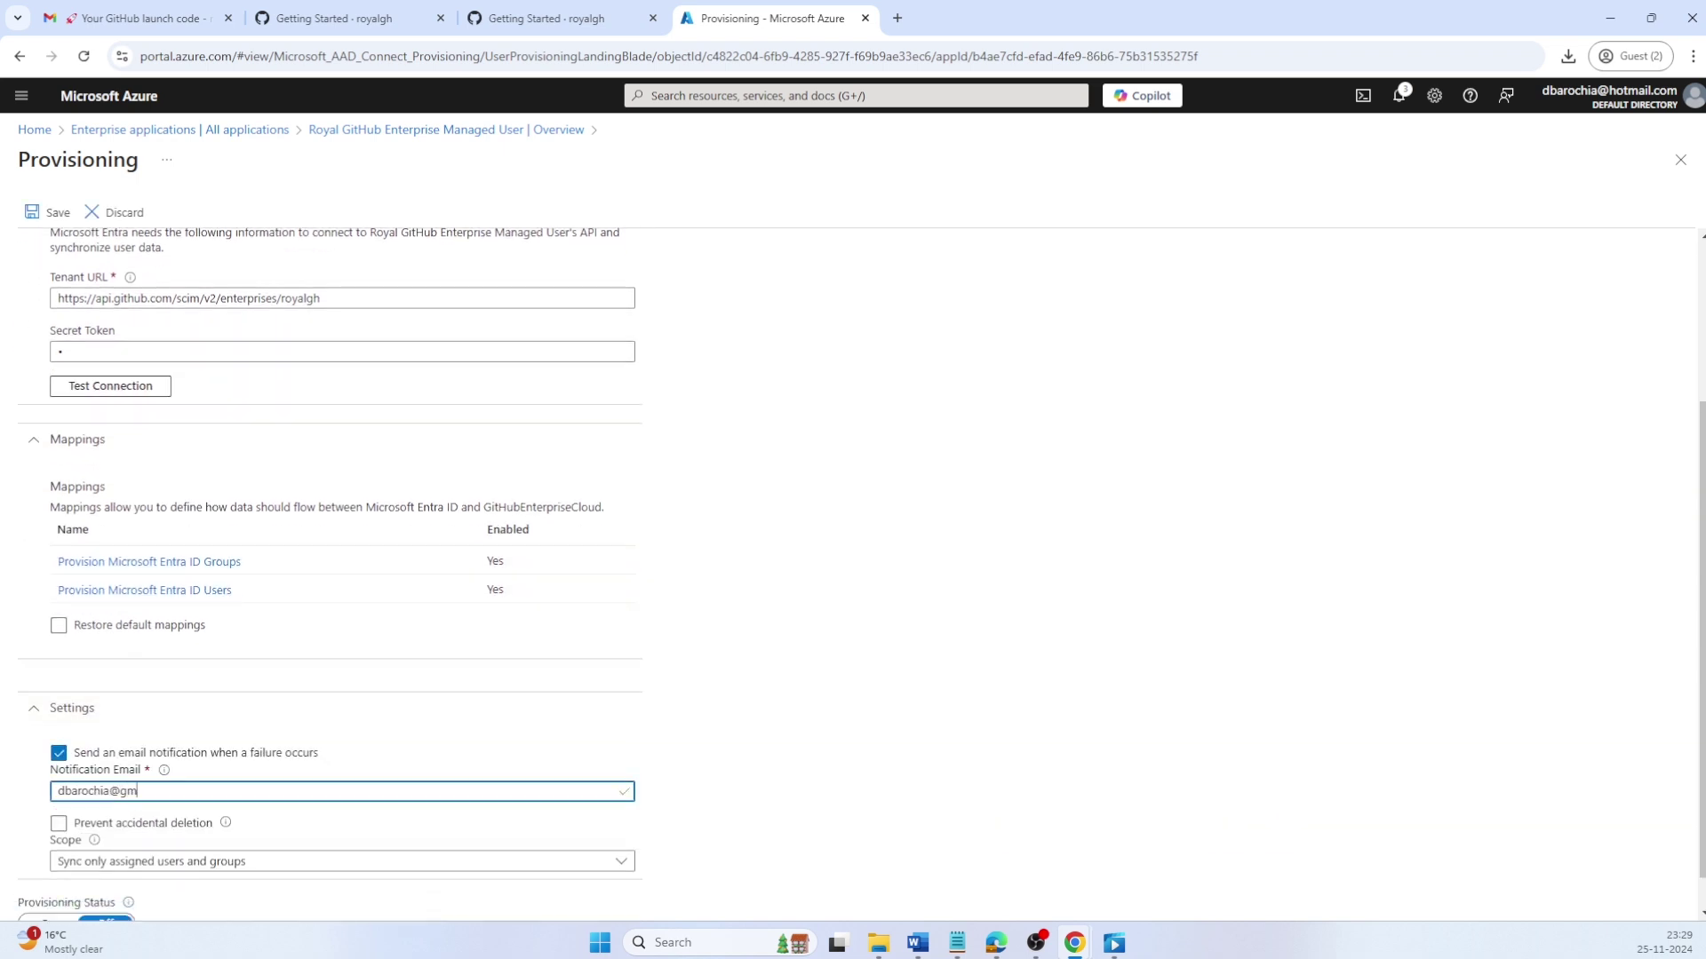
{"action": "key", "text": "Tab"}
Step: Switch Provisioning Status to On and save the provisioning settings
{"action": "scroll", "coordinate": [468, 569], "scroll_direction": "down", "scroll_amount": 1}
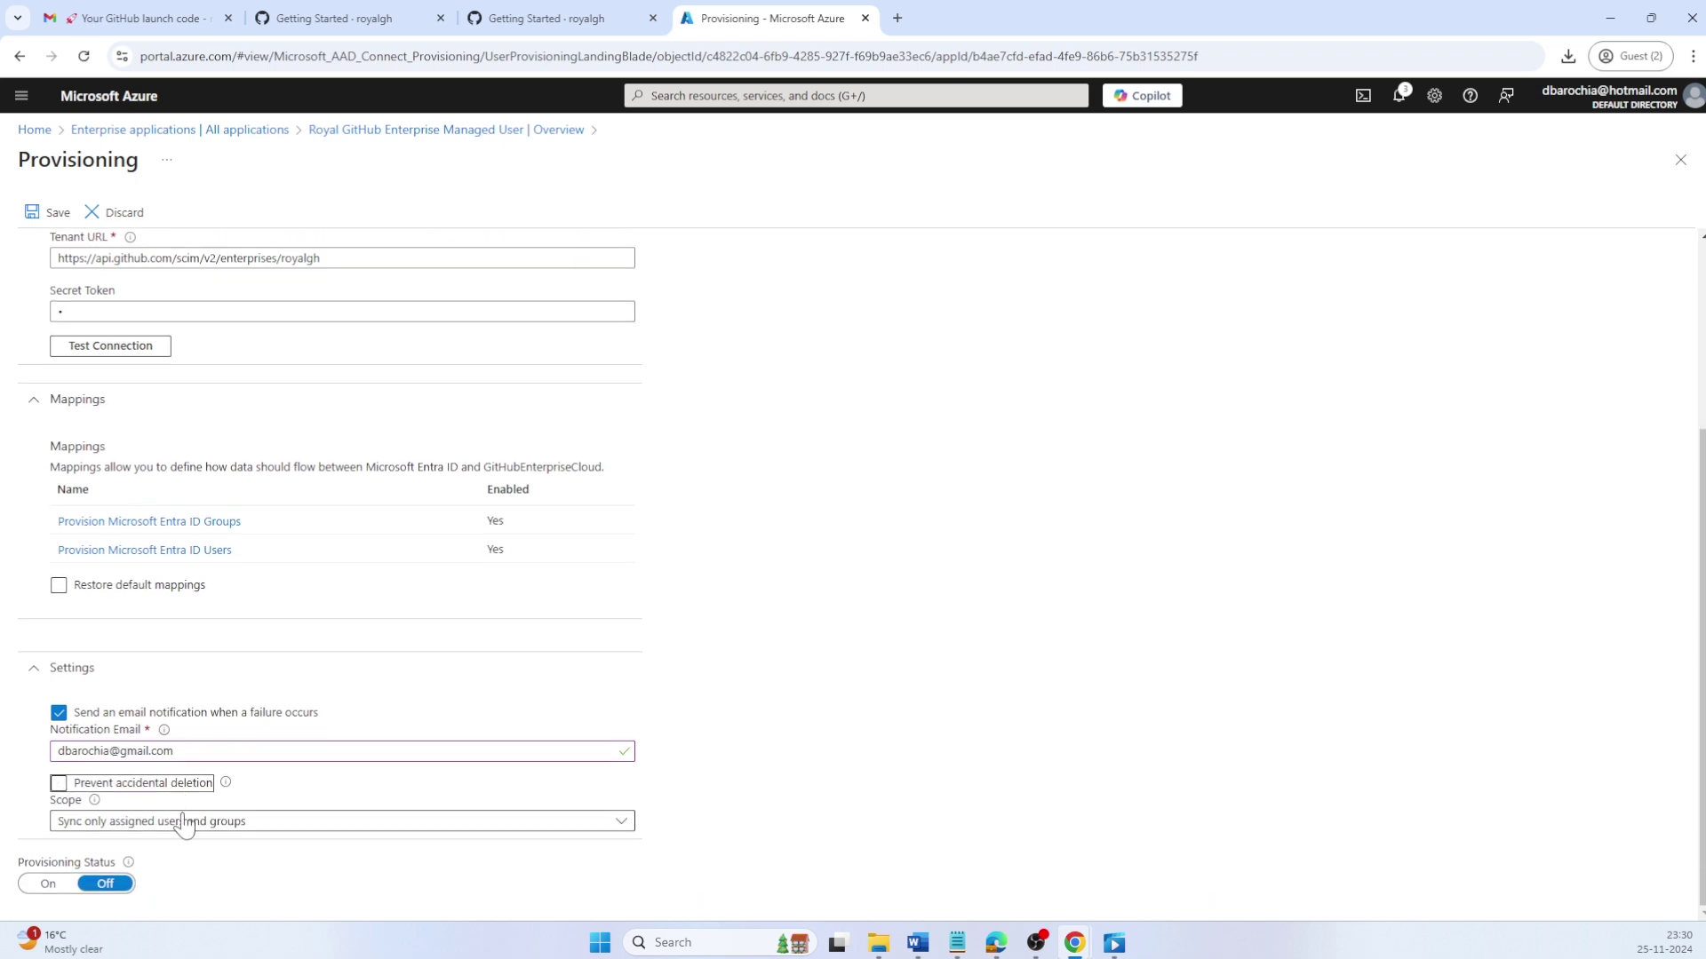
{"action": "left_click", "coordinate": [51, 884]}
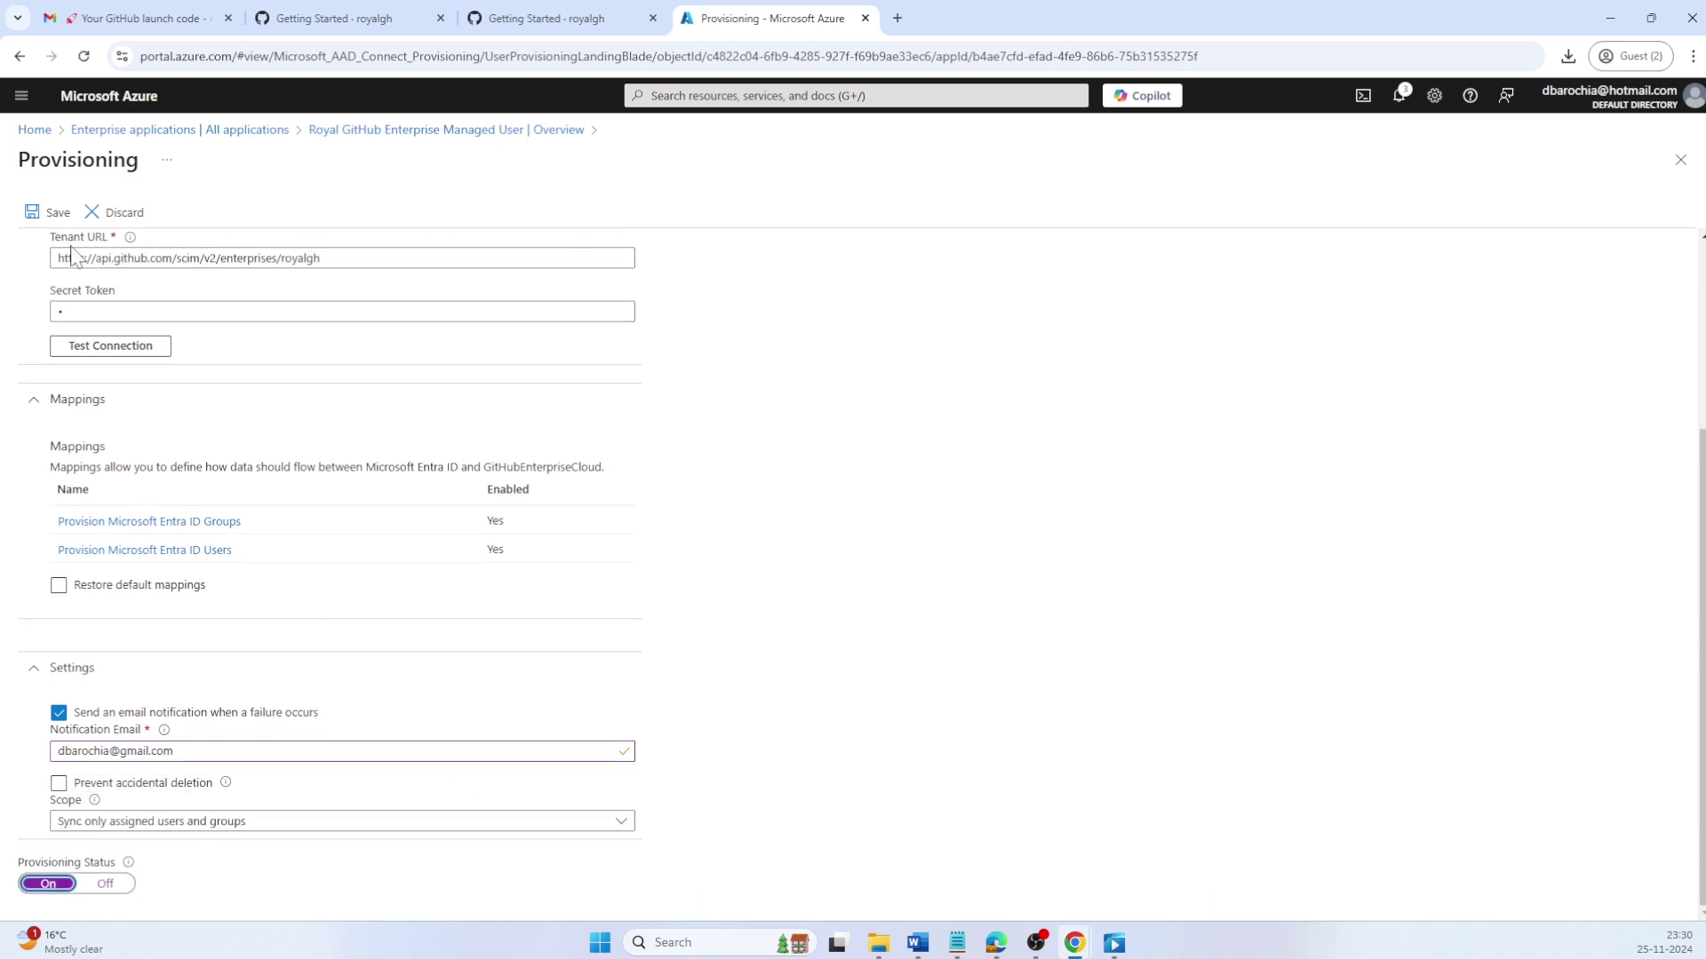
{"action": "left_click", "coordinate": [51, 214]}
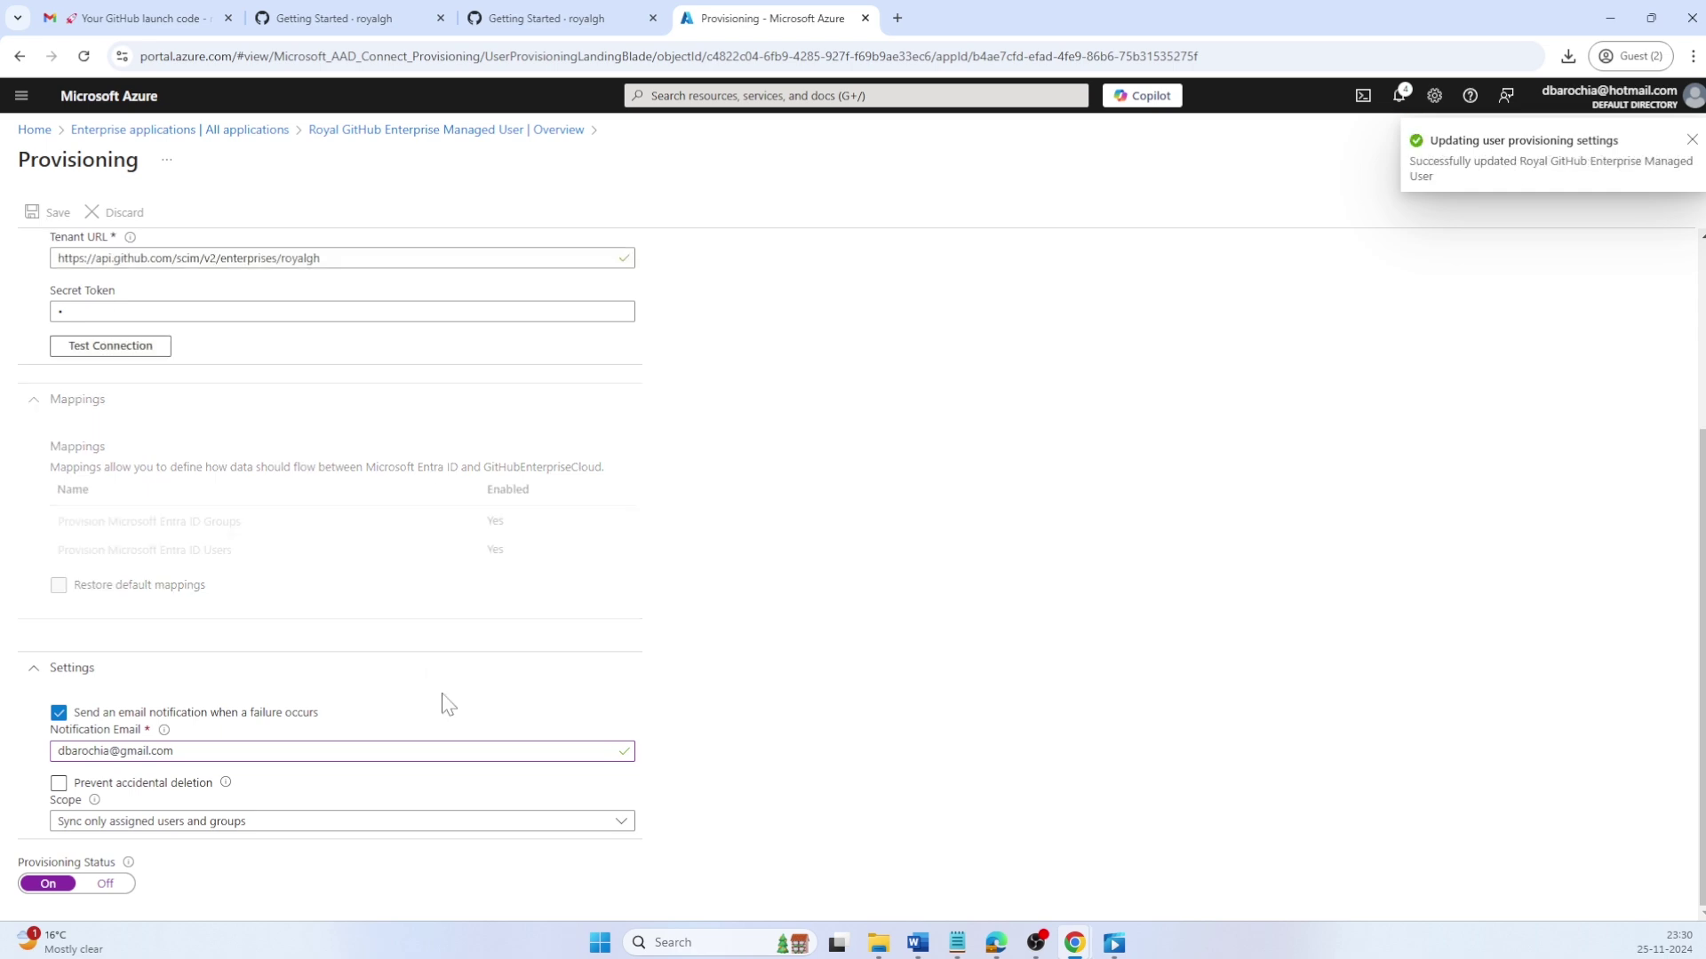